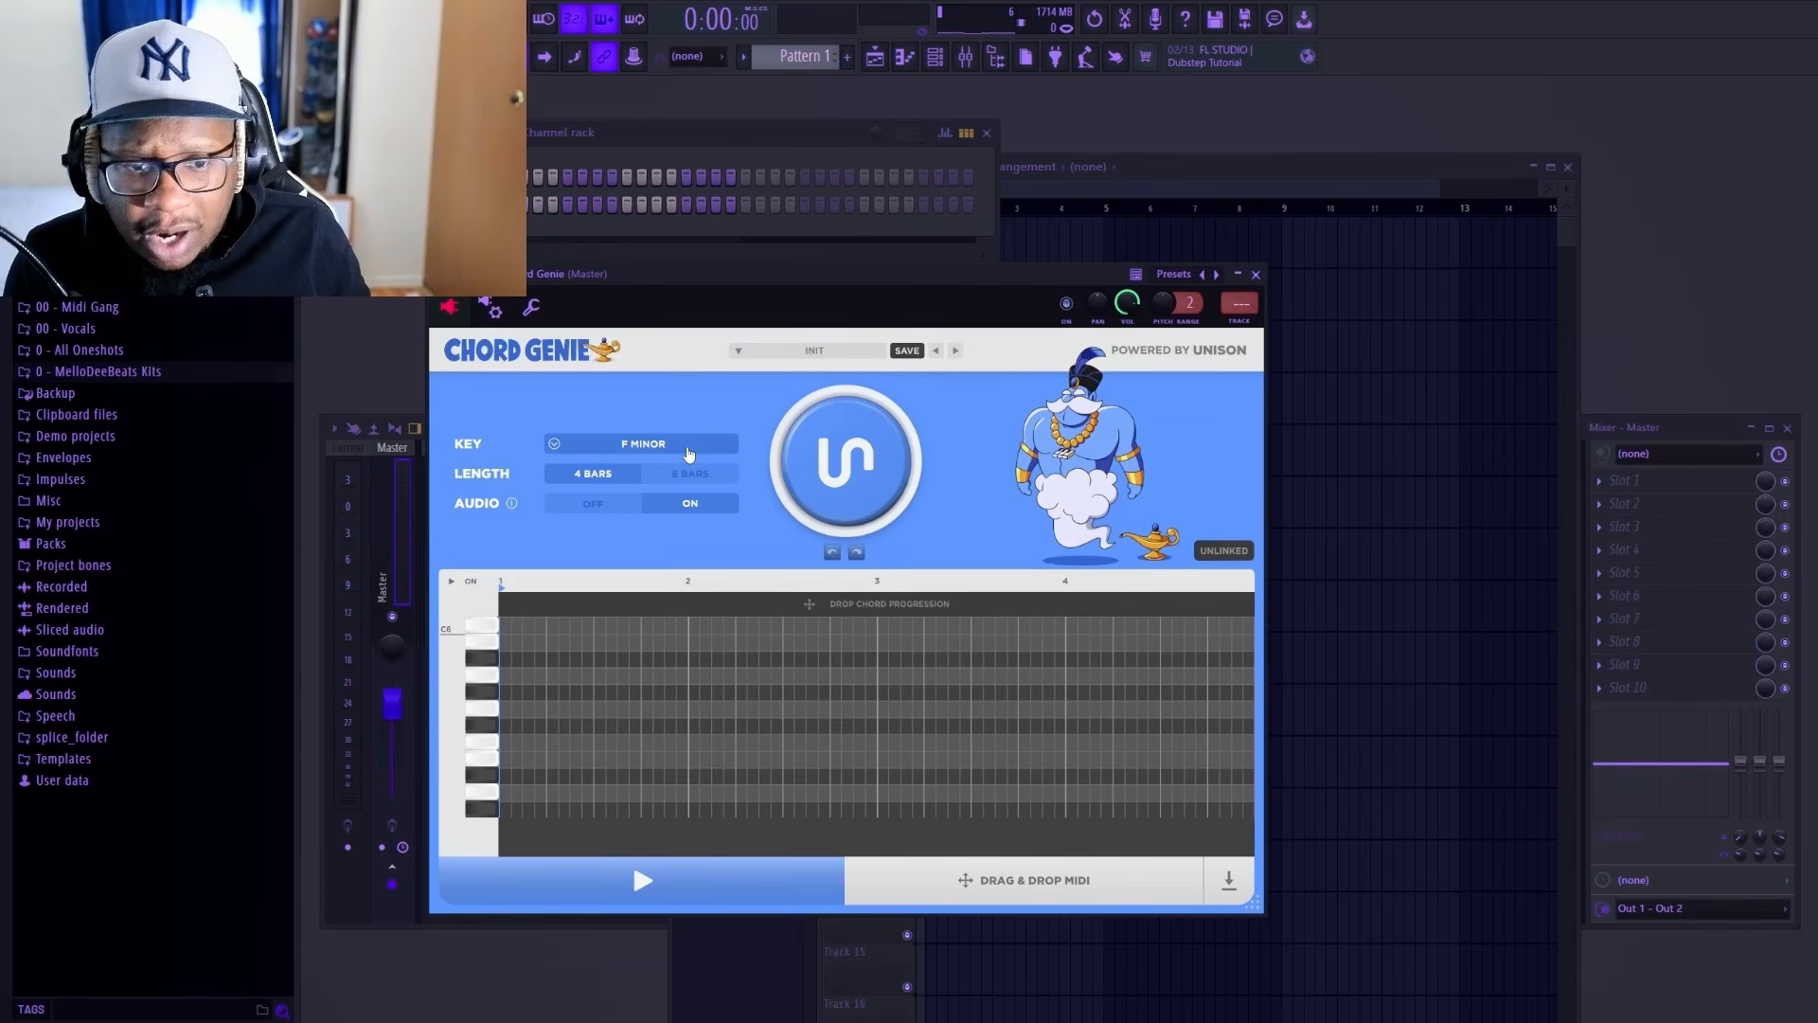
Step: Review the key choices without changing F minor, and switch the length to 8 bars and back to 4 bars
{"action": "left_click", "coordinate": [689, 447]}
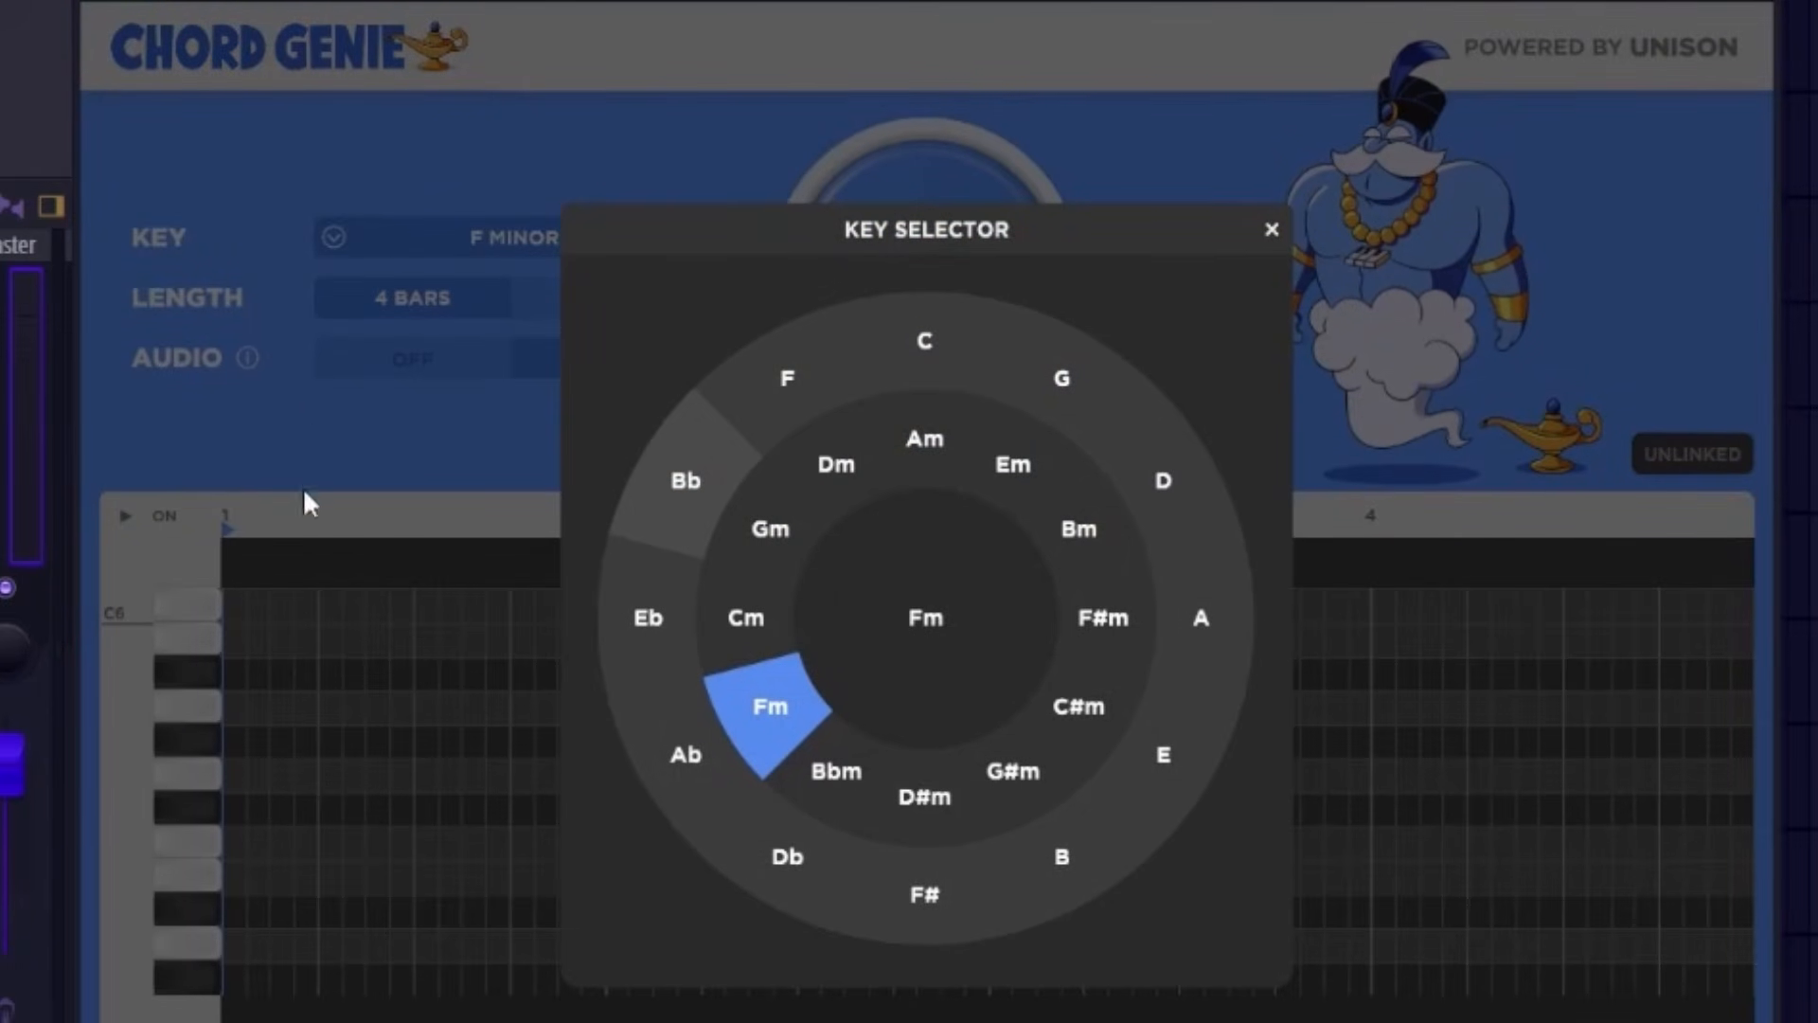
{"action": "left_click", "coordinate": [294, 377]}
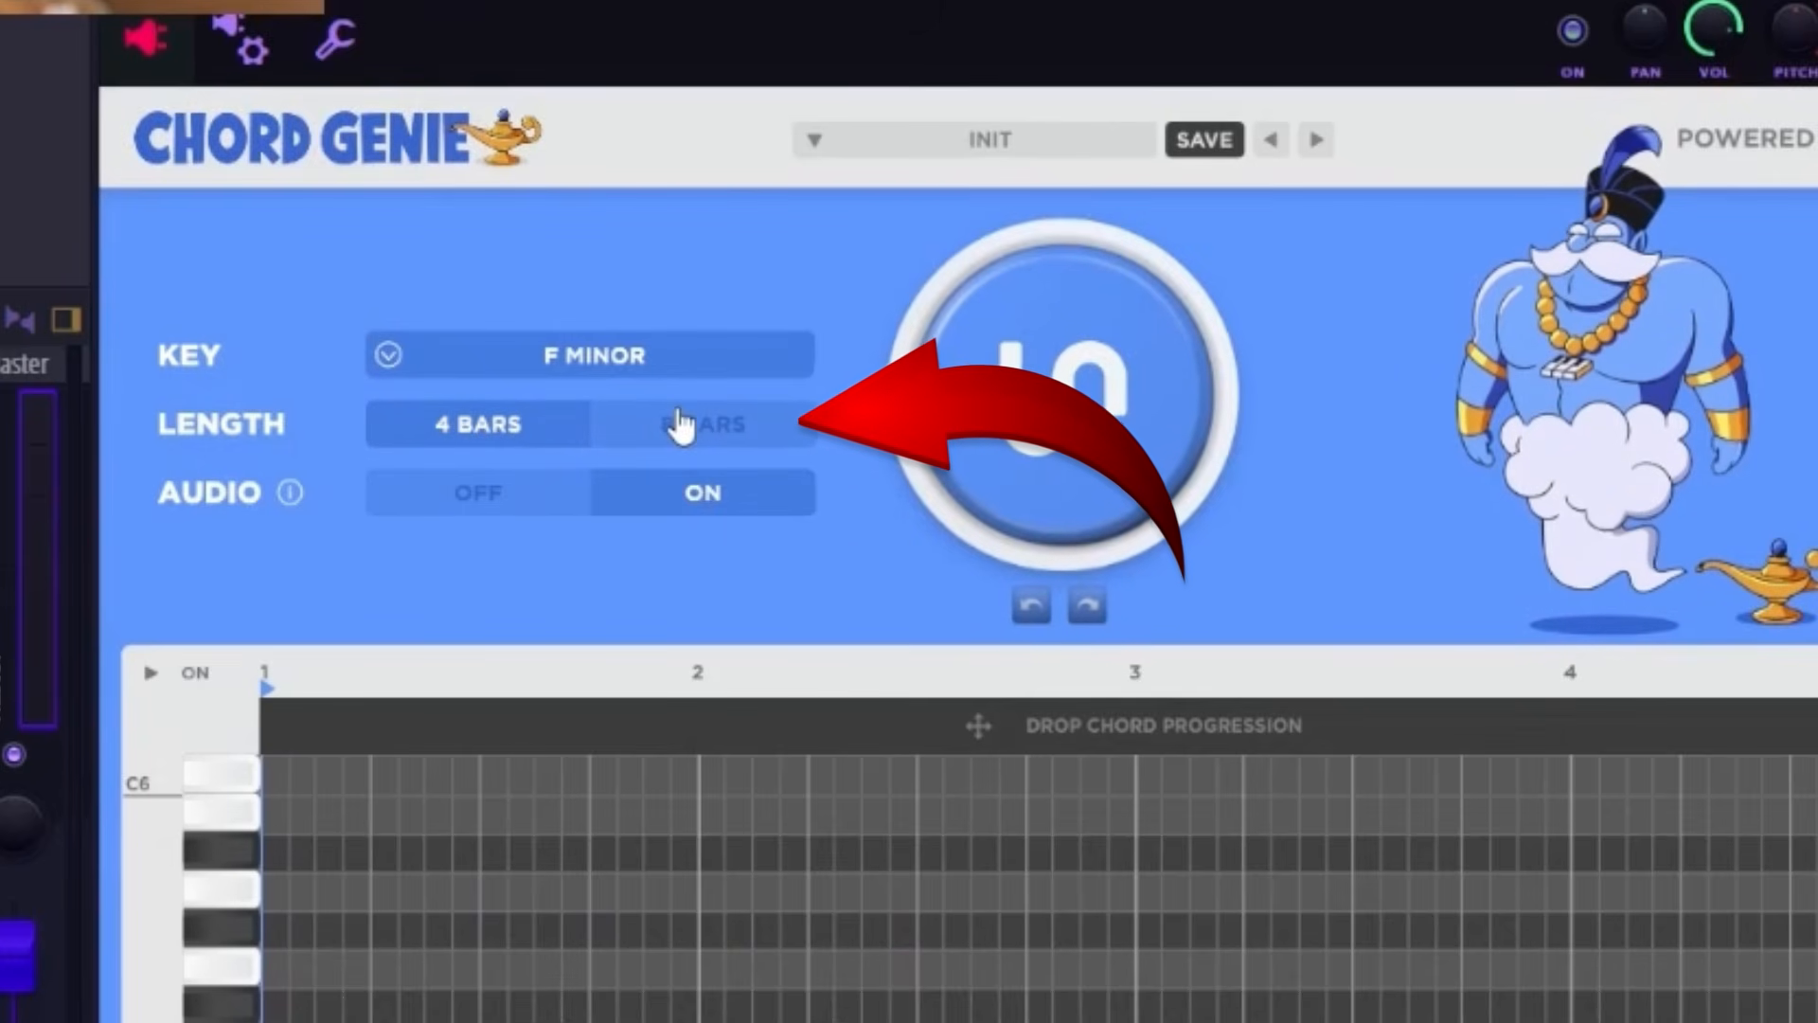
{"action": "left_click", "coordinate": [680, 426]}
{"action": "left_click", "coordinate": [573, 431]}
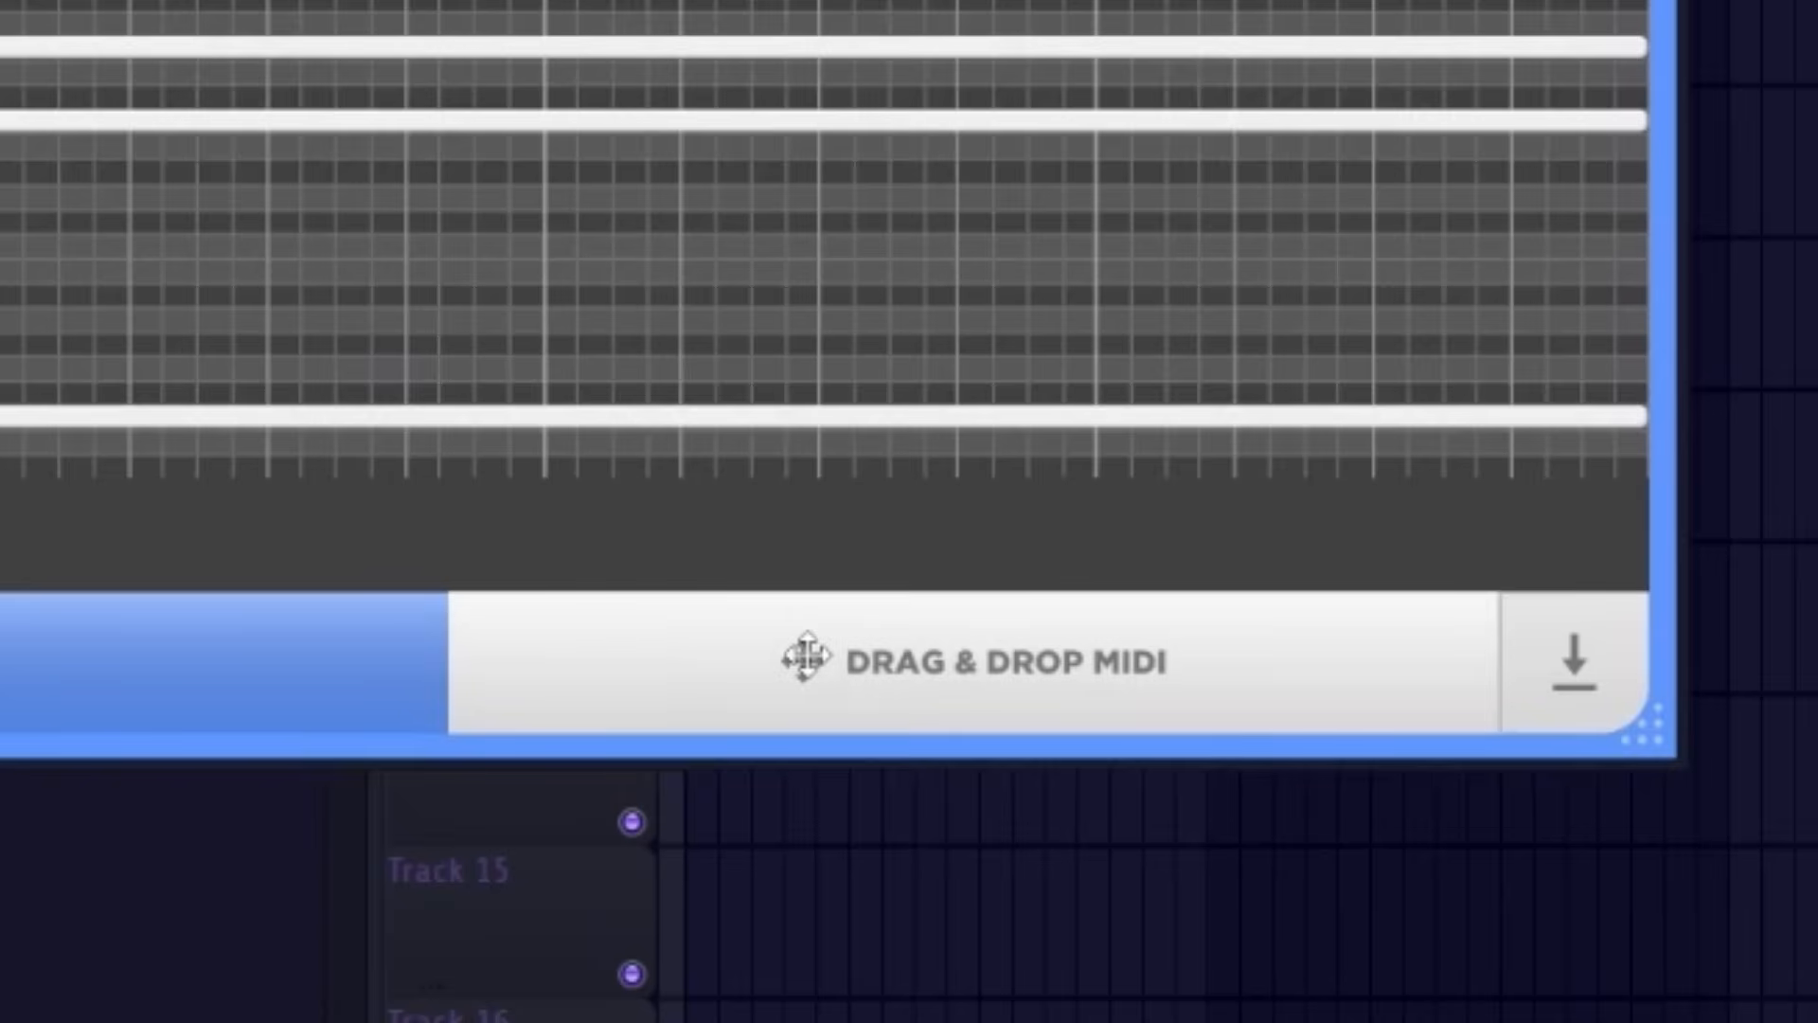
Step: Try to export the Fm progression as MIDI by dragging it out of Chord Genie
{"action": "left_click_drag", "start_coordinate": [967, 880], "coordinate": [969, 880]}
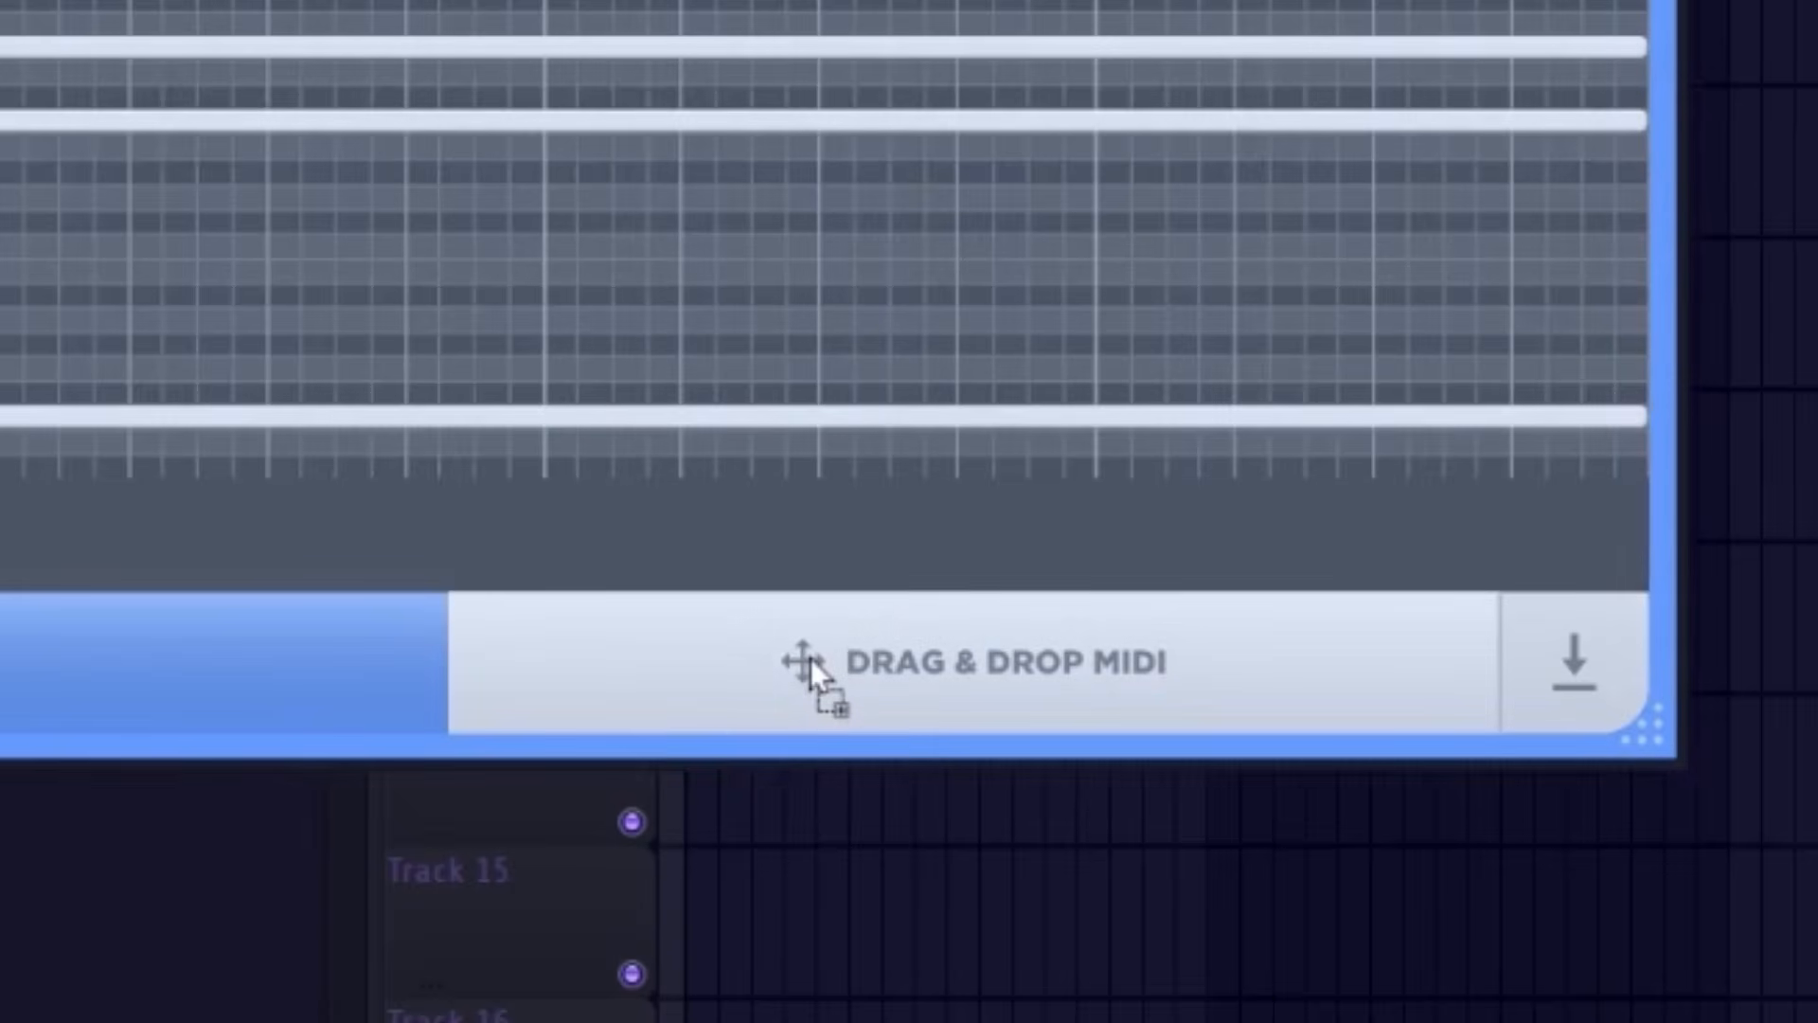
{"action": "left_click_drag", "start_coordinate": [810, 657], "coordinate": [806, 1018]}
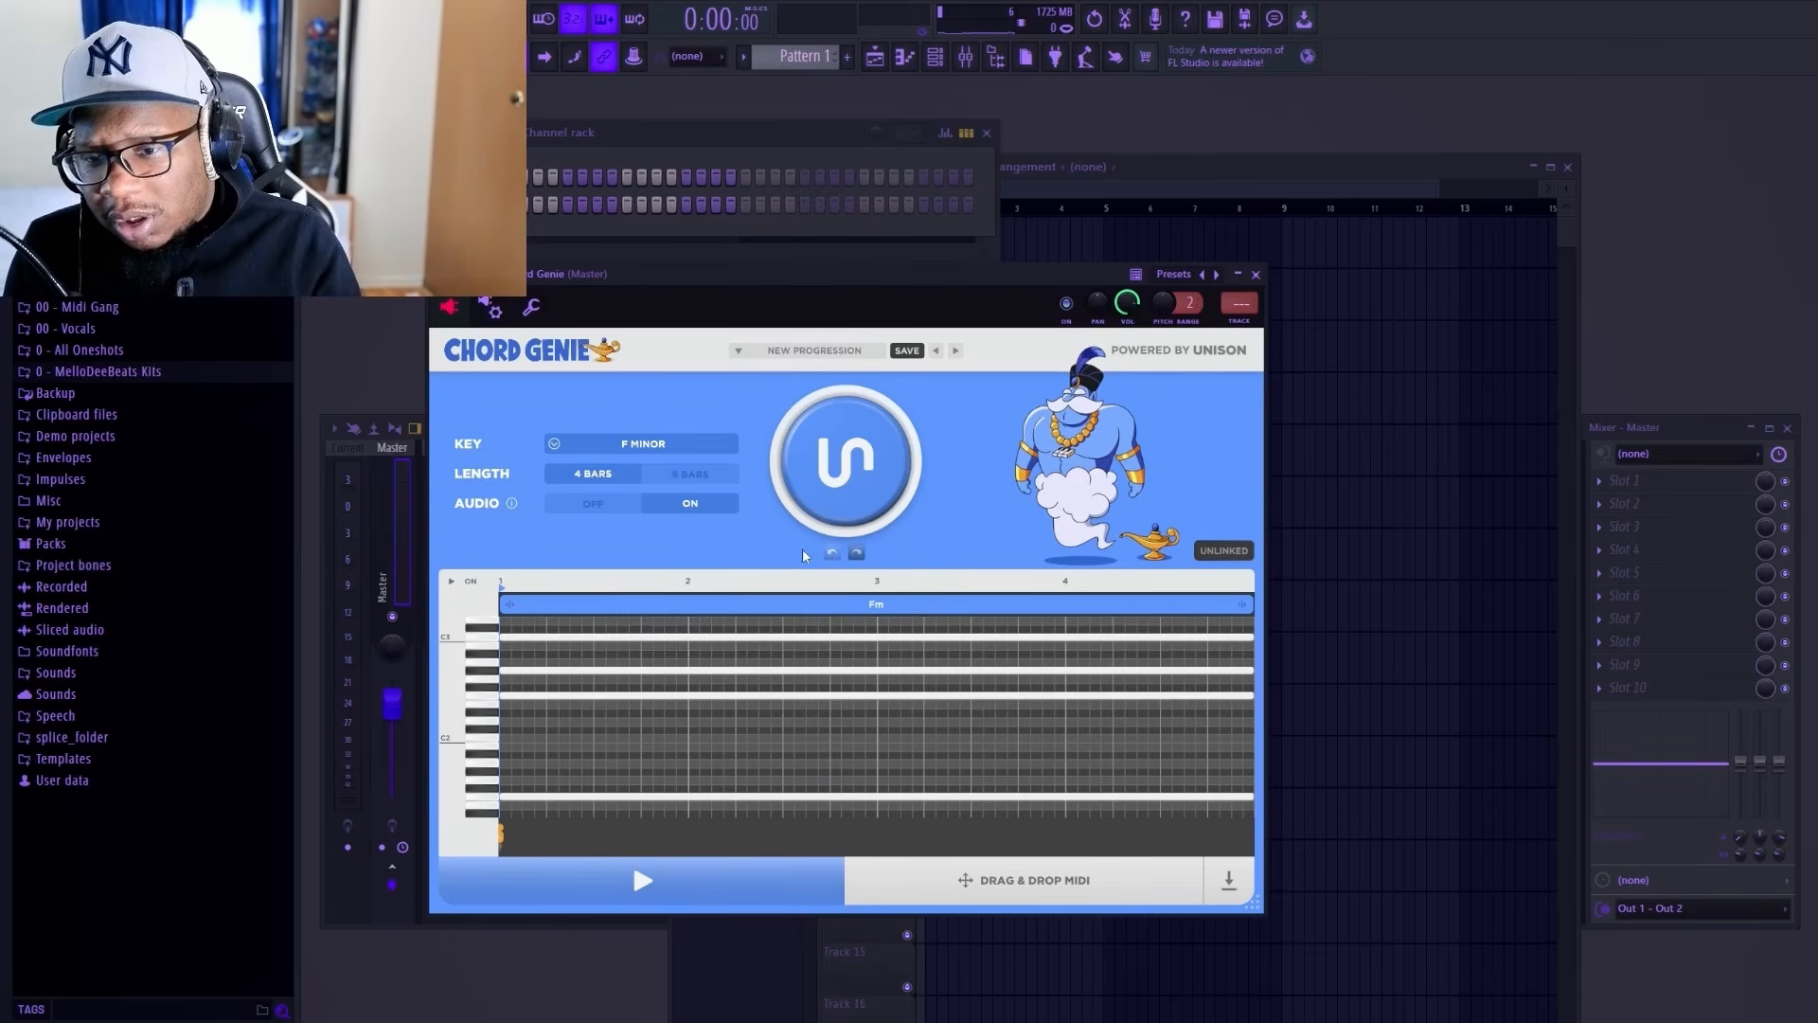
Step: Generate a new 4-bar chord progression in F minor and play it back
{"action": "left_click", "coordinate": [830, 481]}
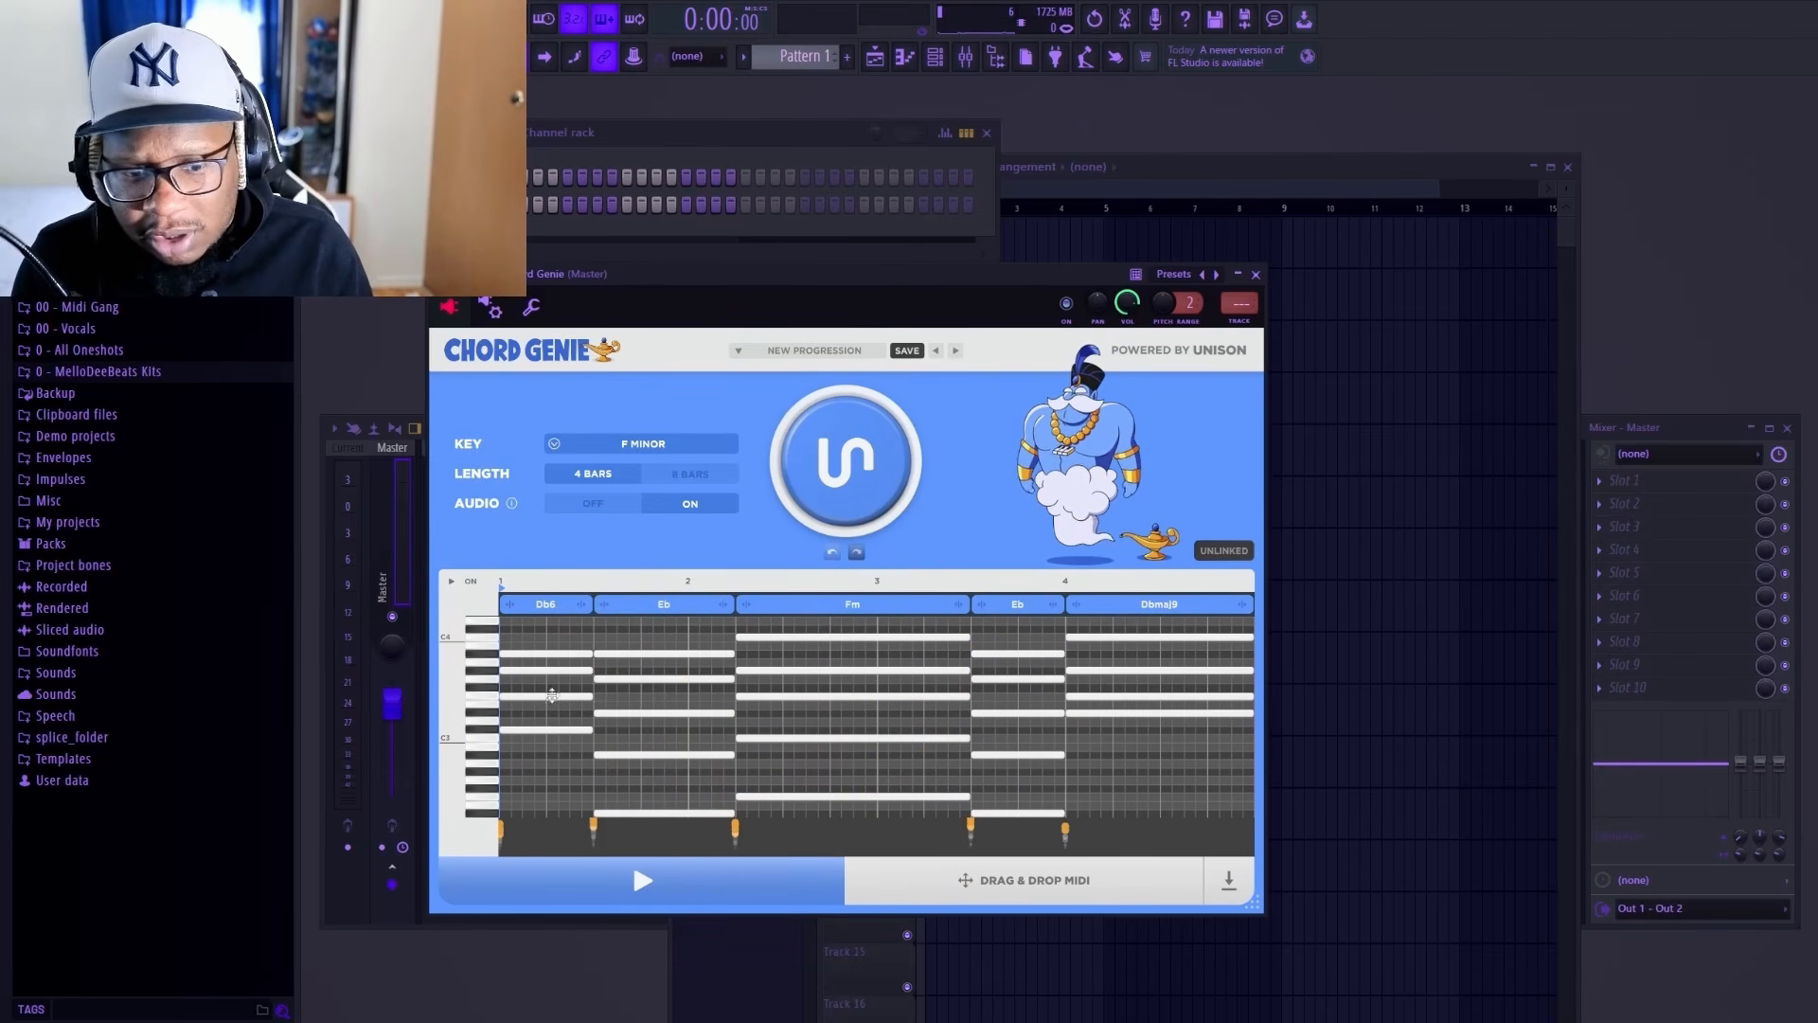
{"action": "left_click", "coordinate": [634, 877]}
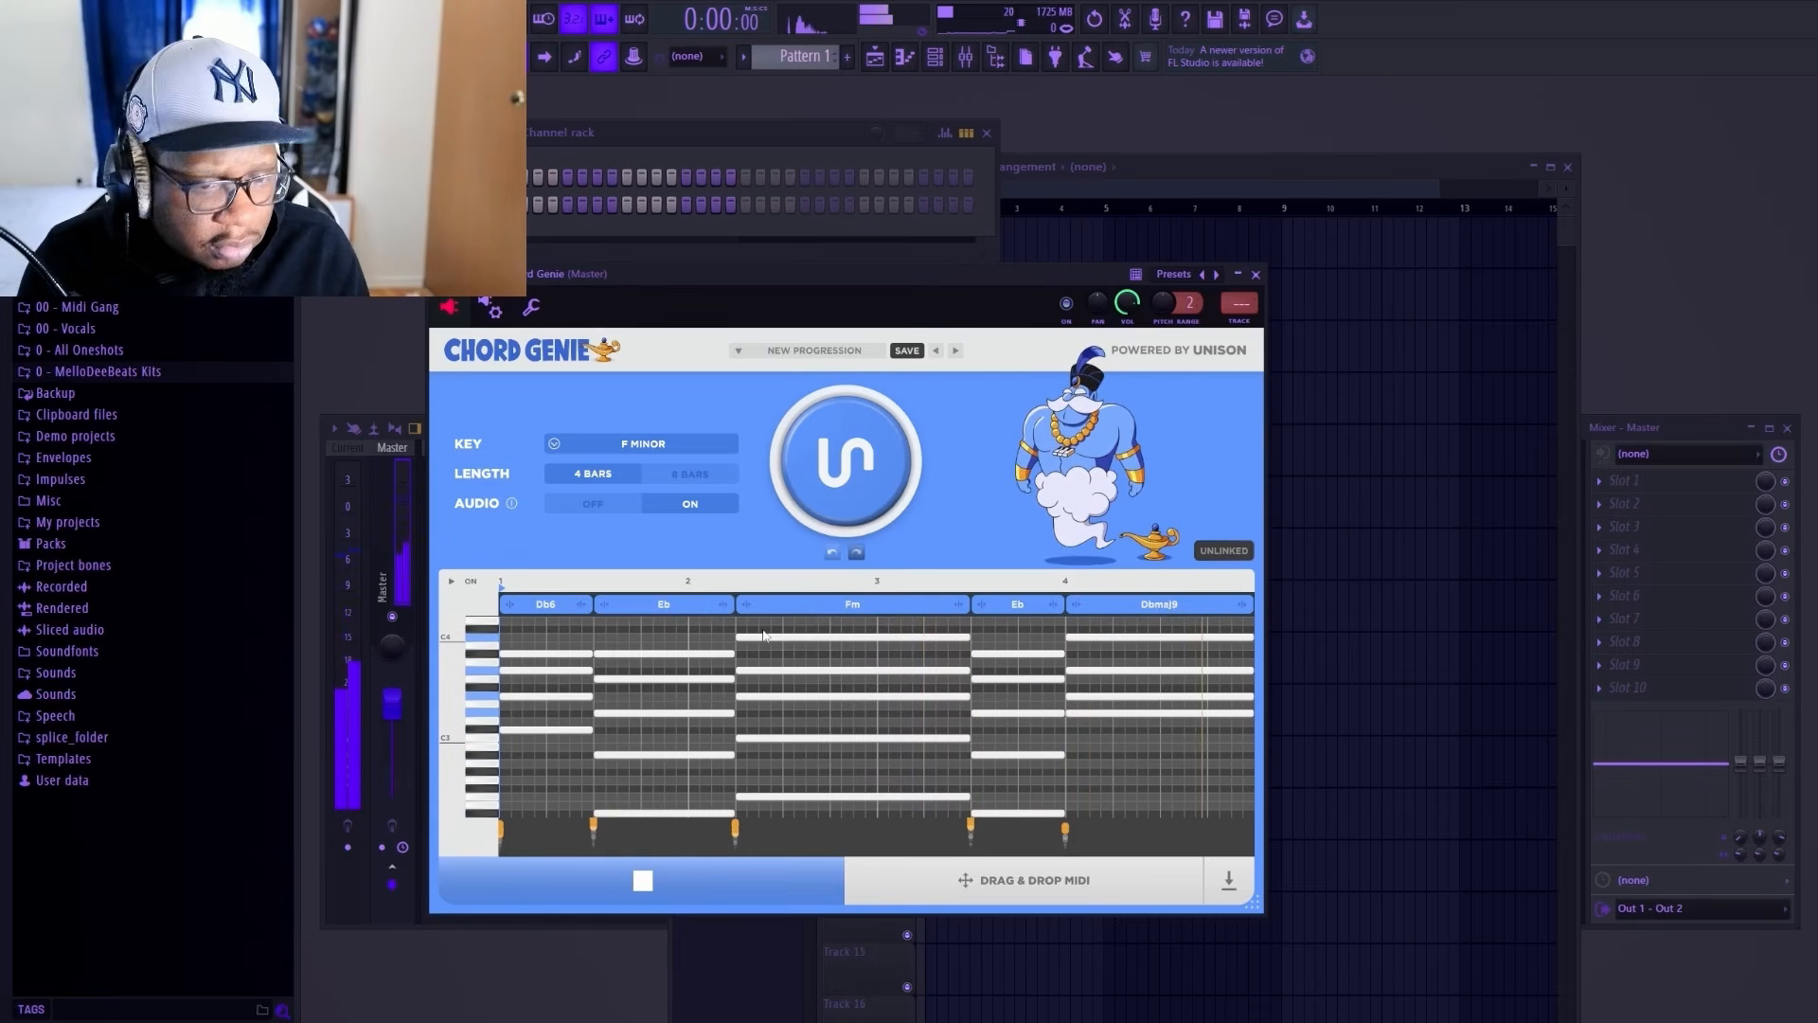
Step: Set the progression length to 8 bars and generate a new F minor progression
{"action": "left_click", "coordinate": [825, 475]}
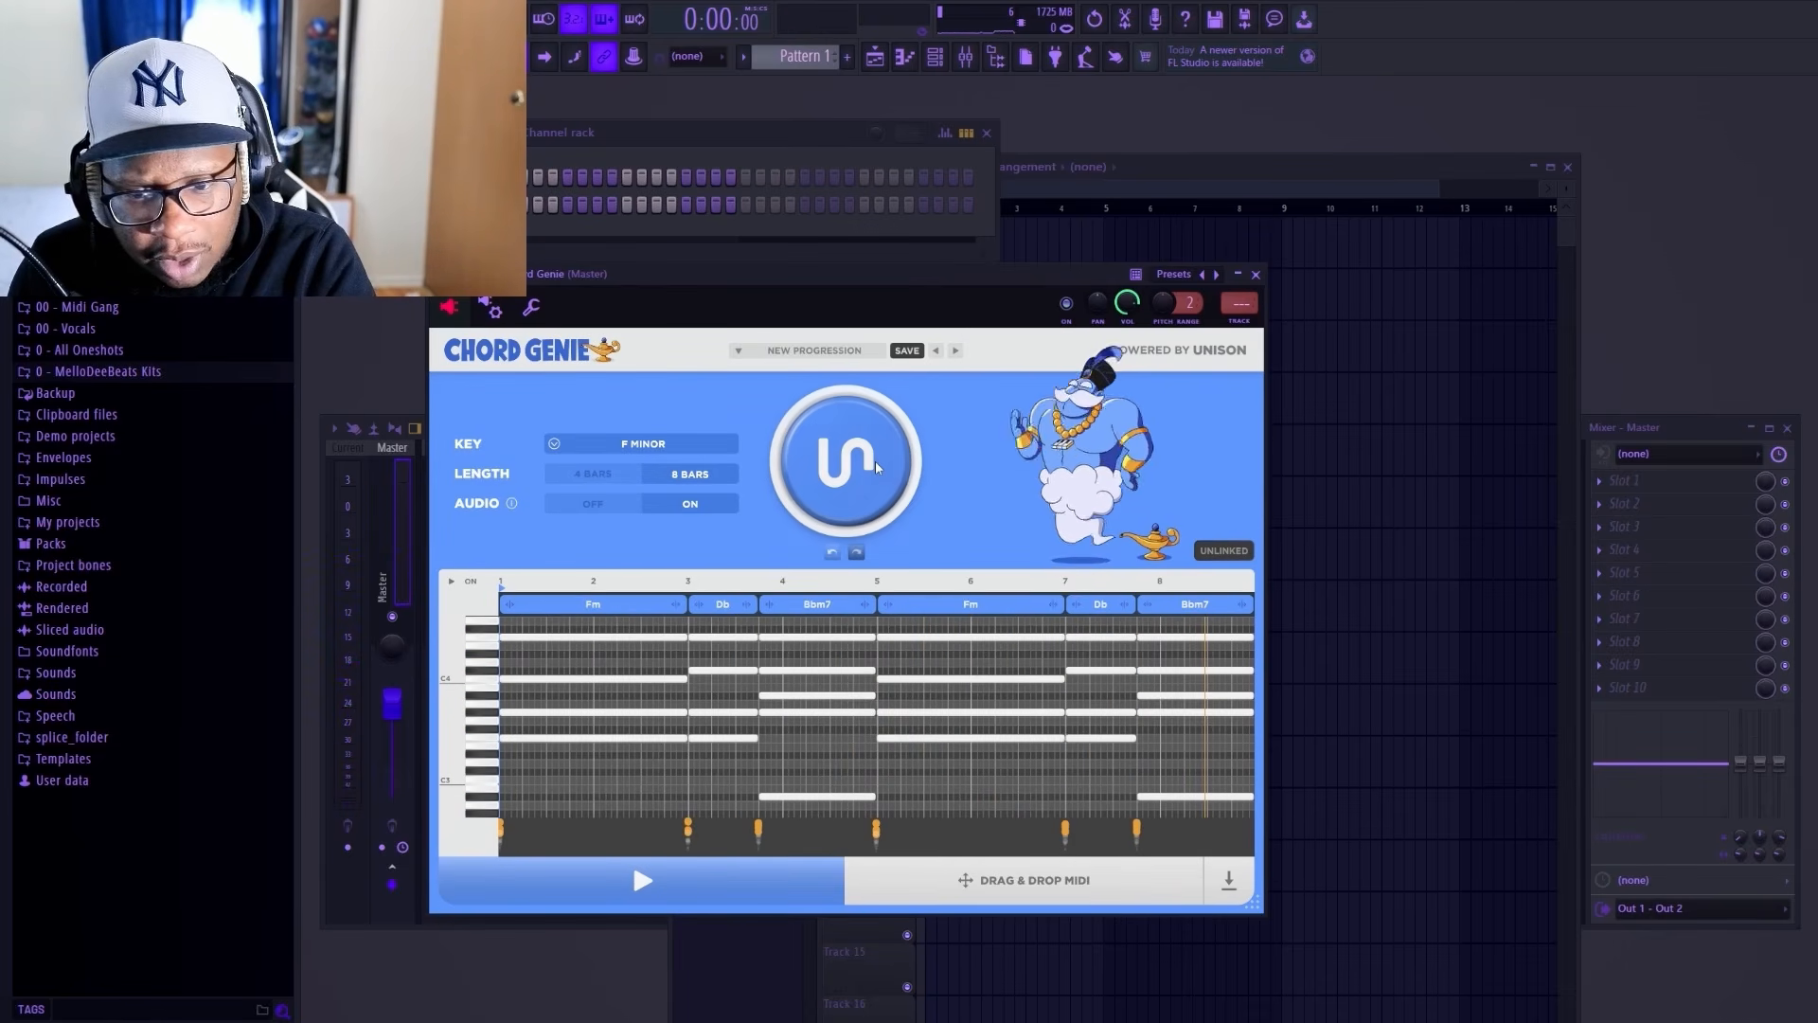
{"action": "left_click", "coordinate": [875, 460]}
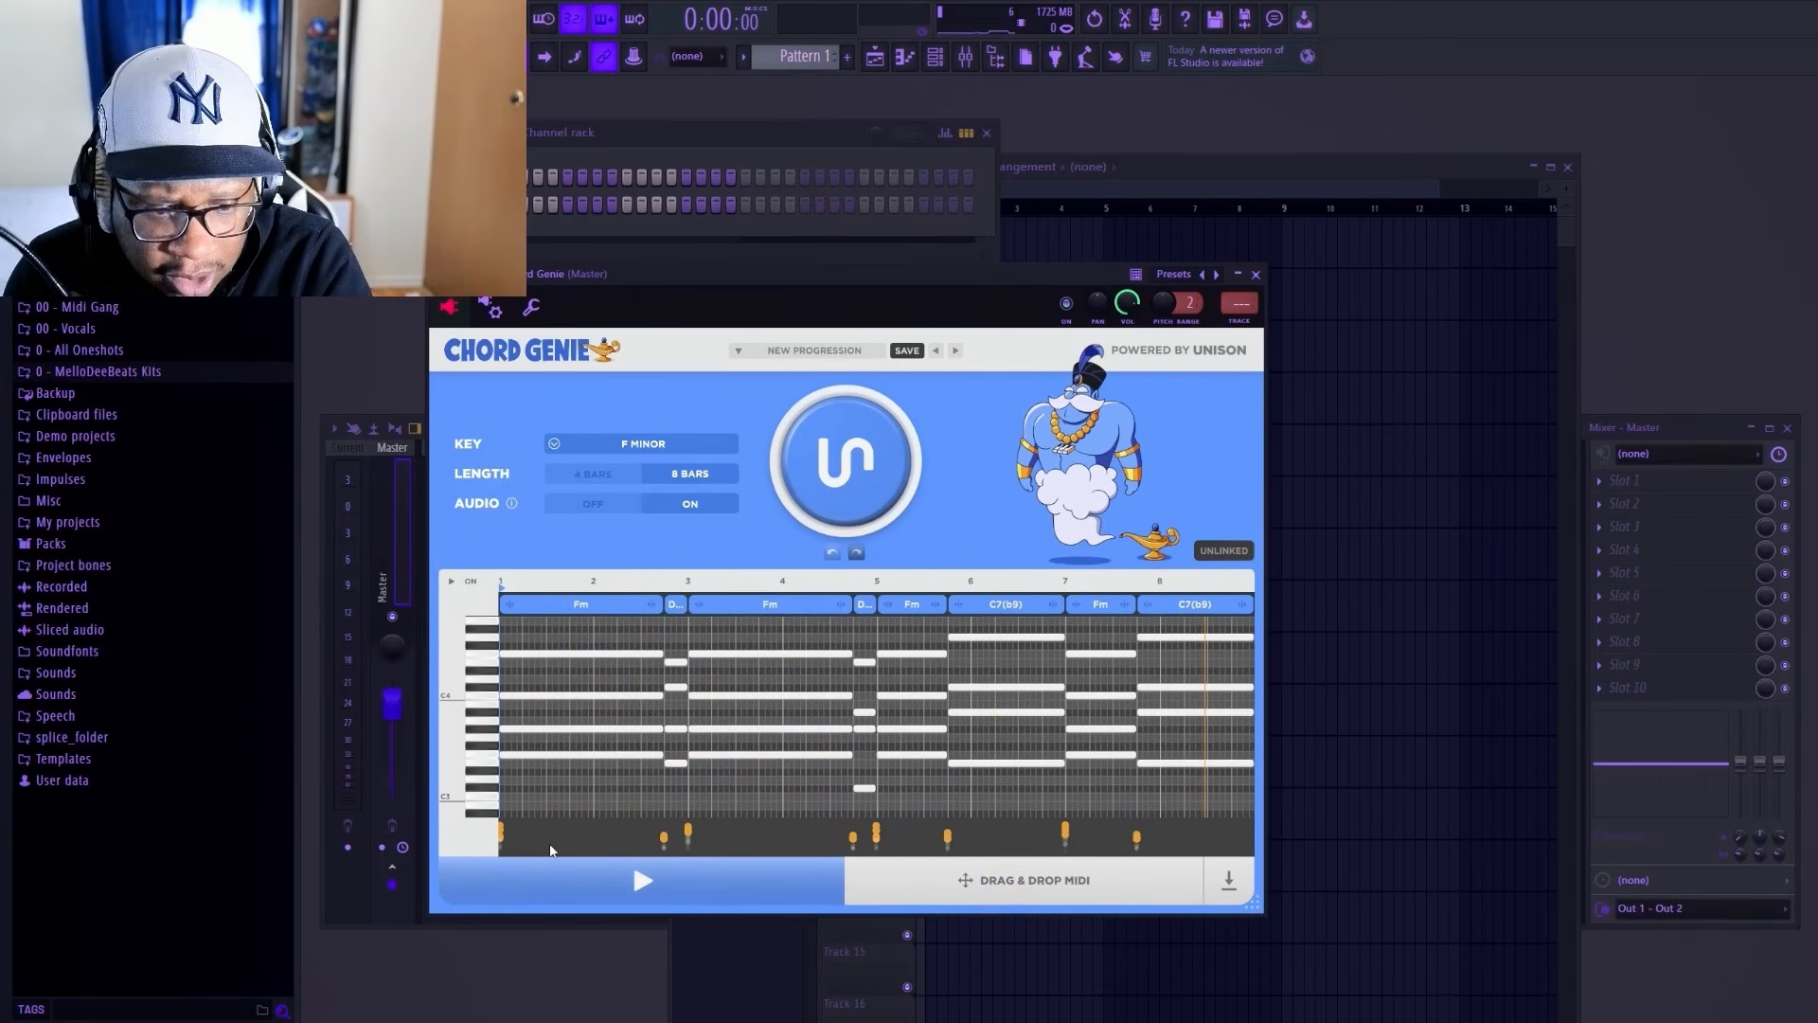
Step: Adjust the velocity of the short second chord just before bar 3 and audition the progression
{"action": "left_click", "coordinate": [665, 838]}
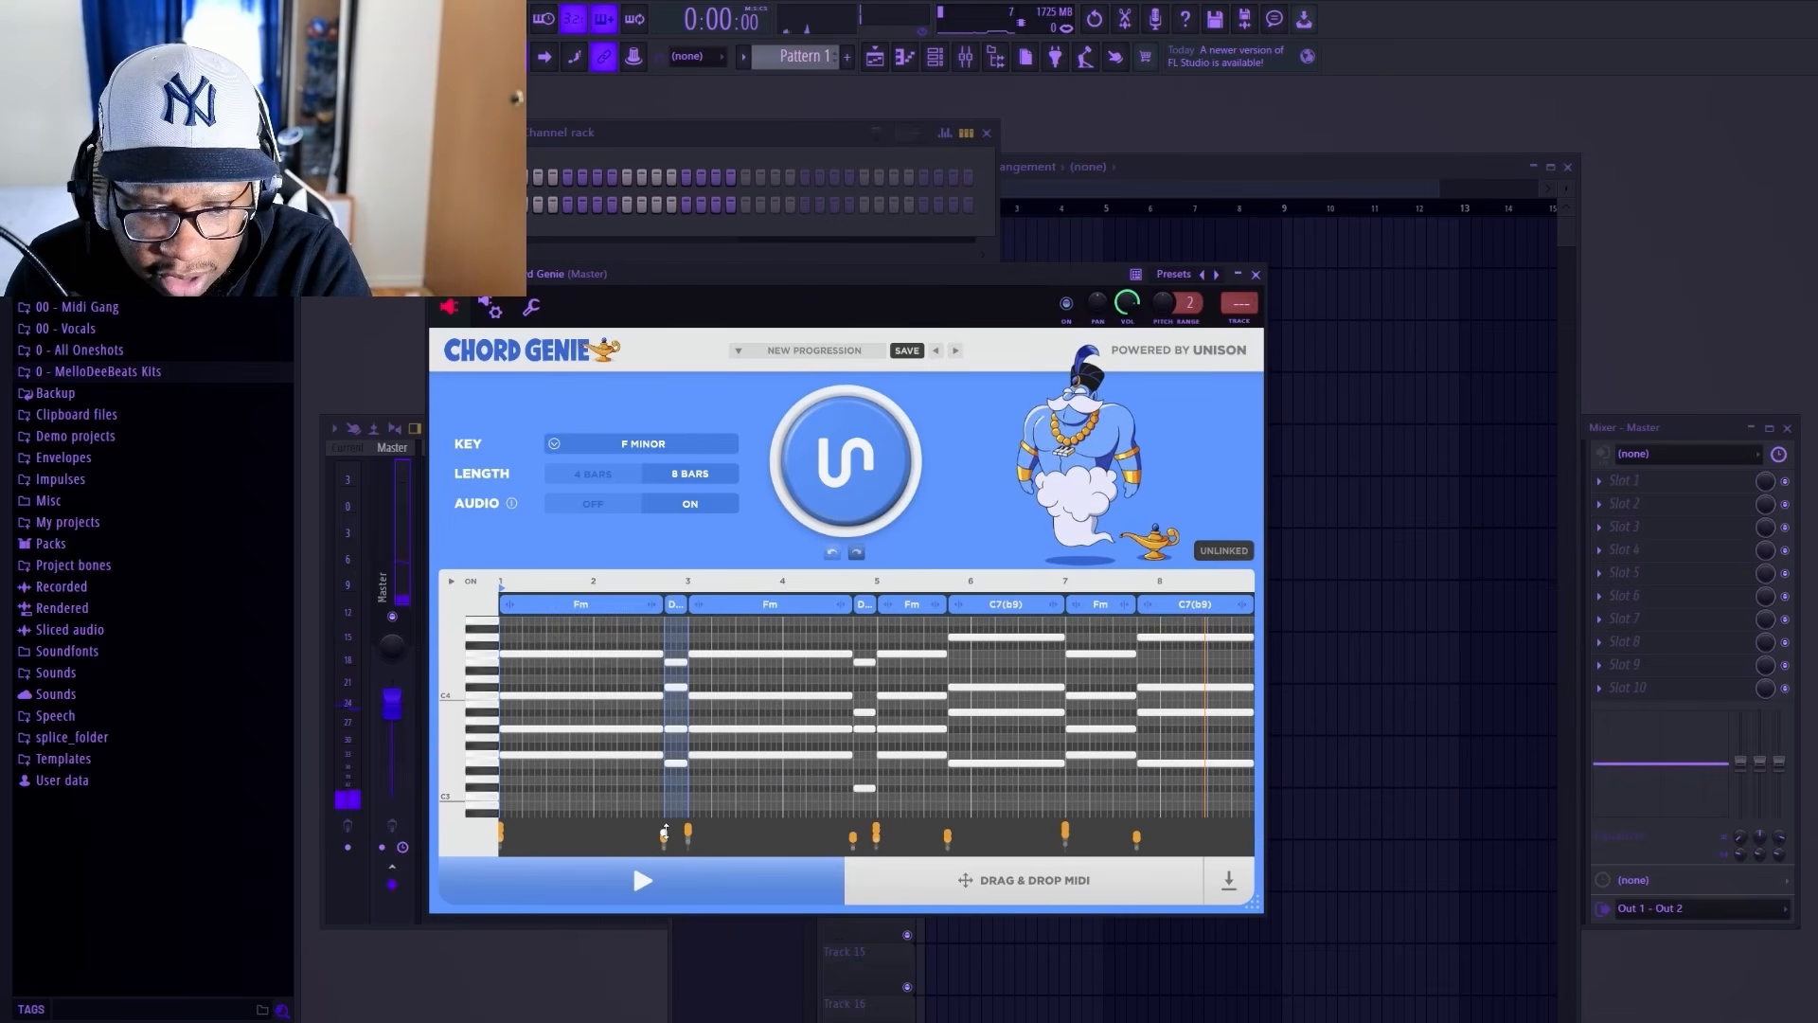
{"action": "left_click_drag", "start_coordinate": [665, 832], "coordinate": [667, 827]}
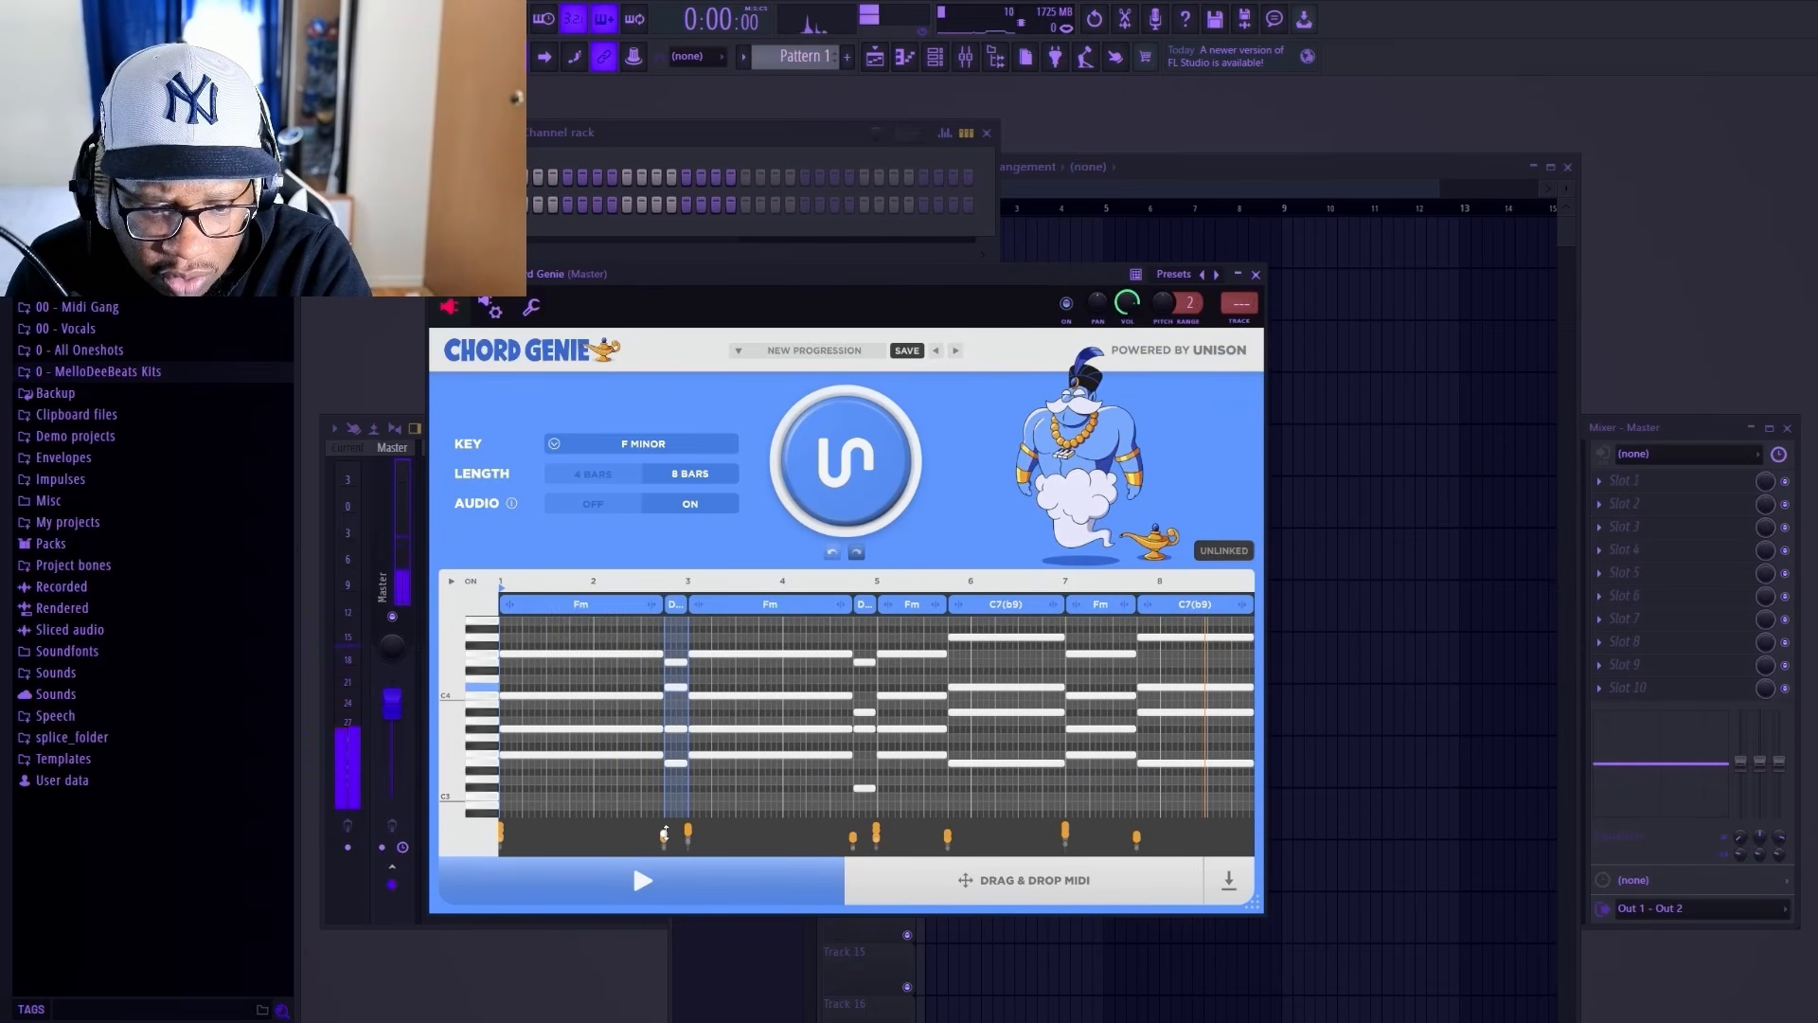
{"action": "left_click", "coordinate": [665, 833]}
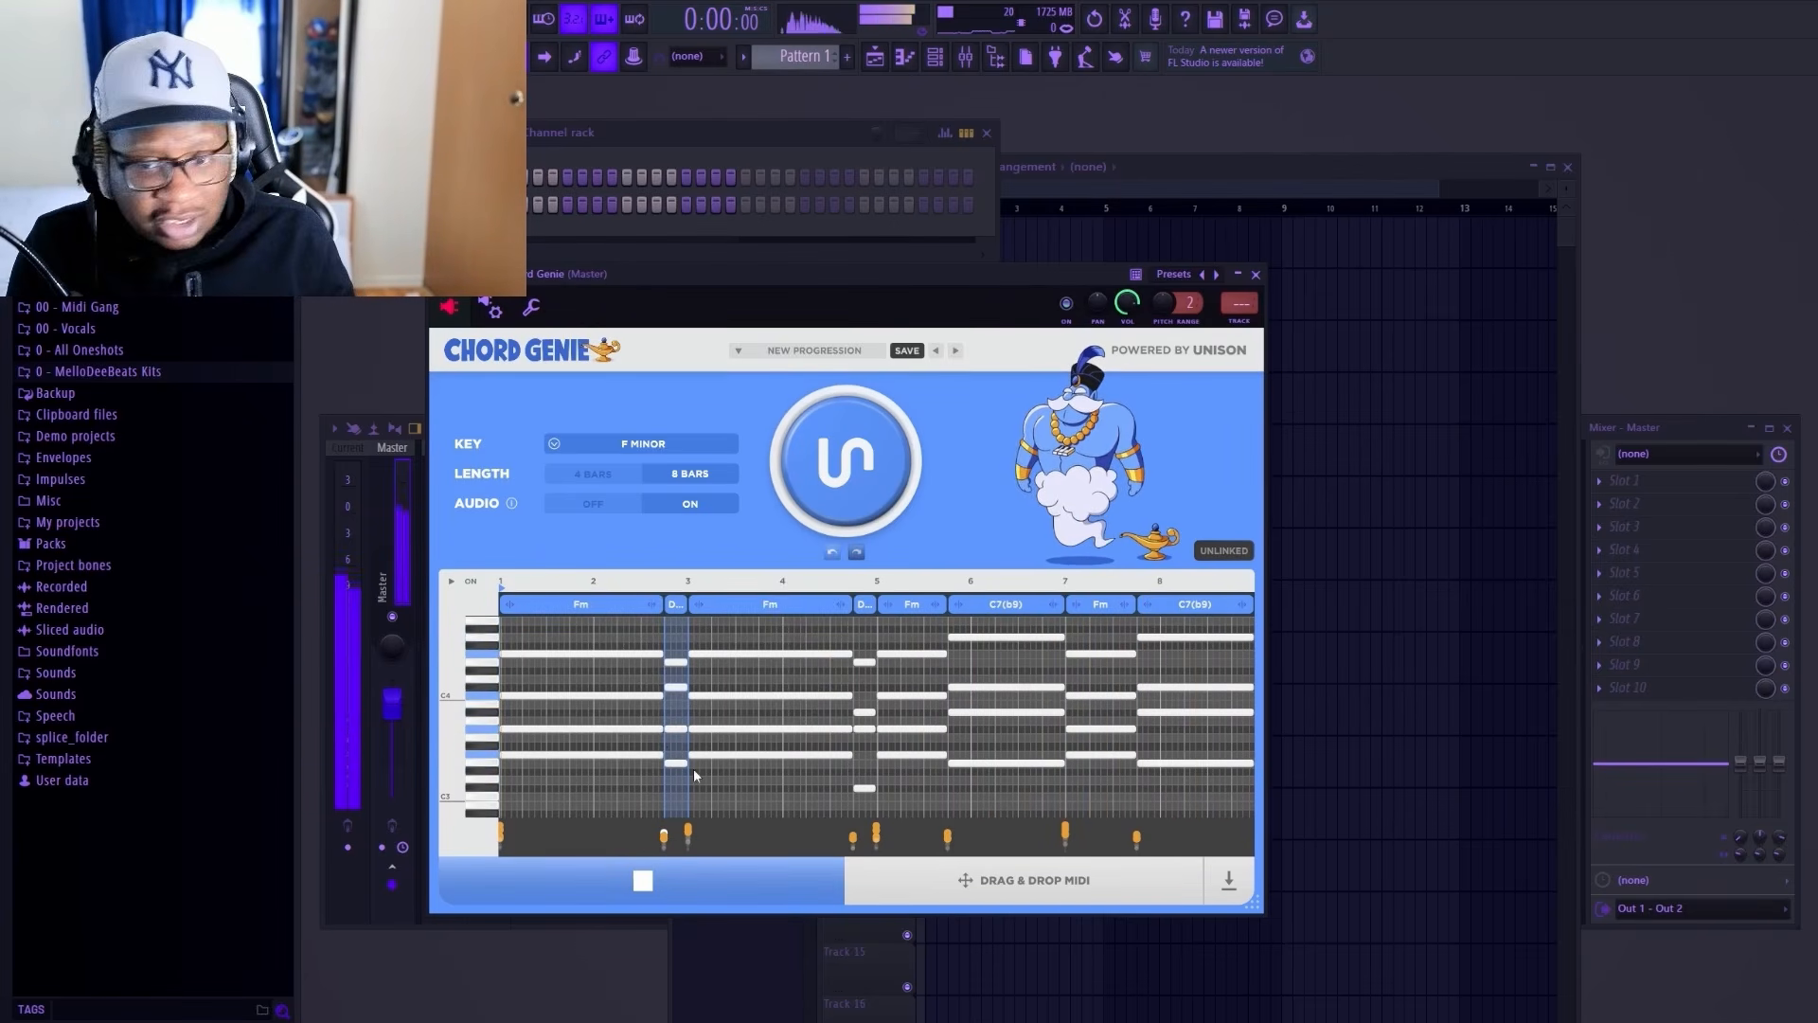
{"action": "left_click", "coordinate": [692, 899]}
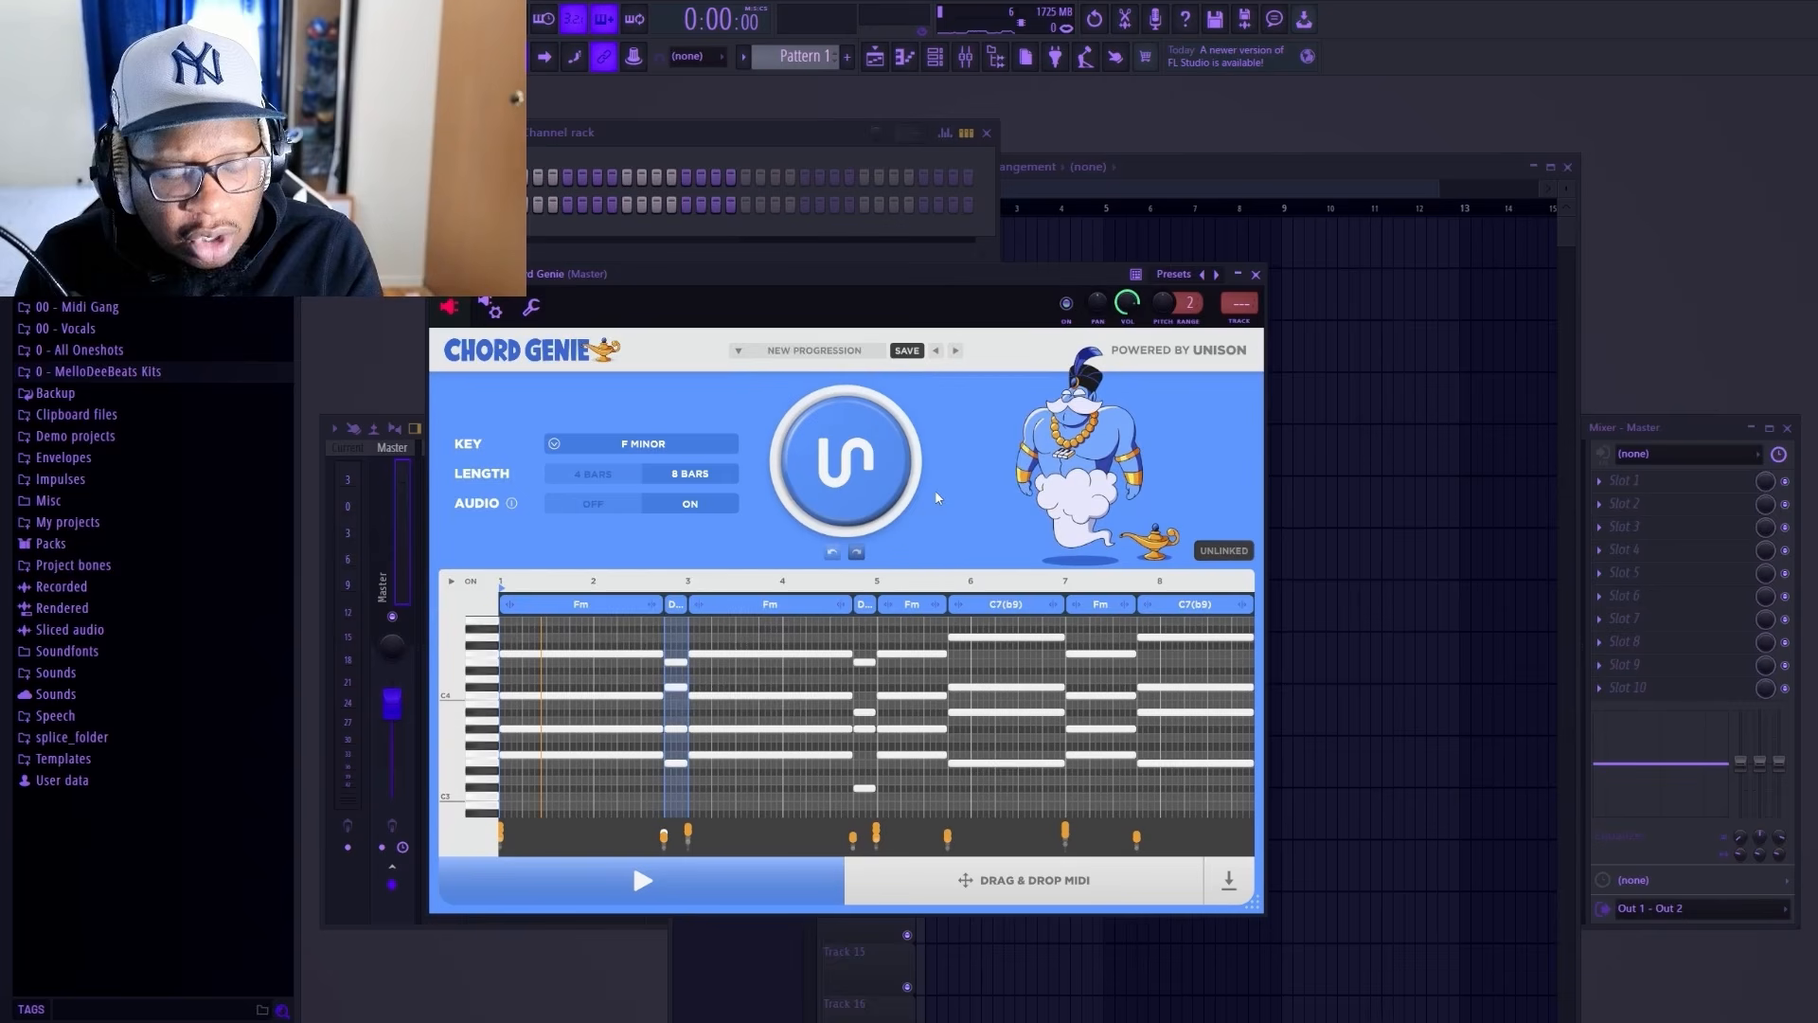
Step: Save the progression as a preset named DARKIE MC DARK DARK
{"action": "left_click", "coordinate": [909, 351]}
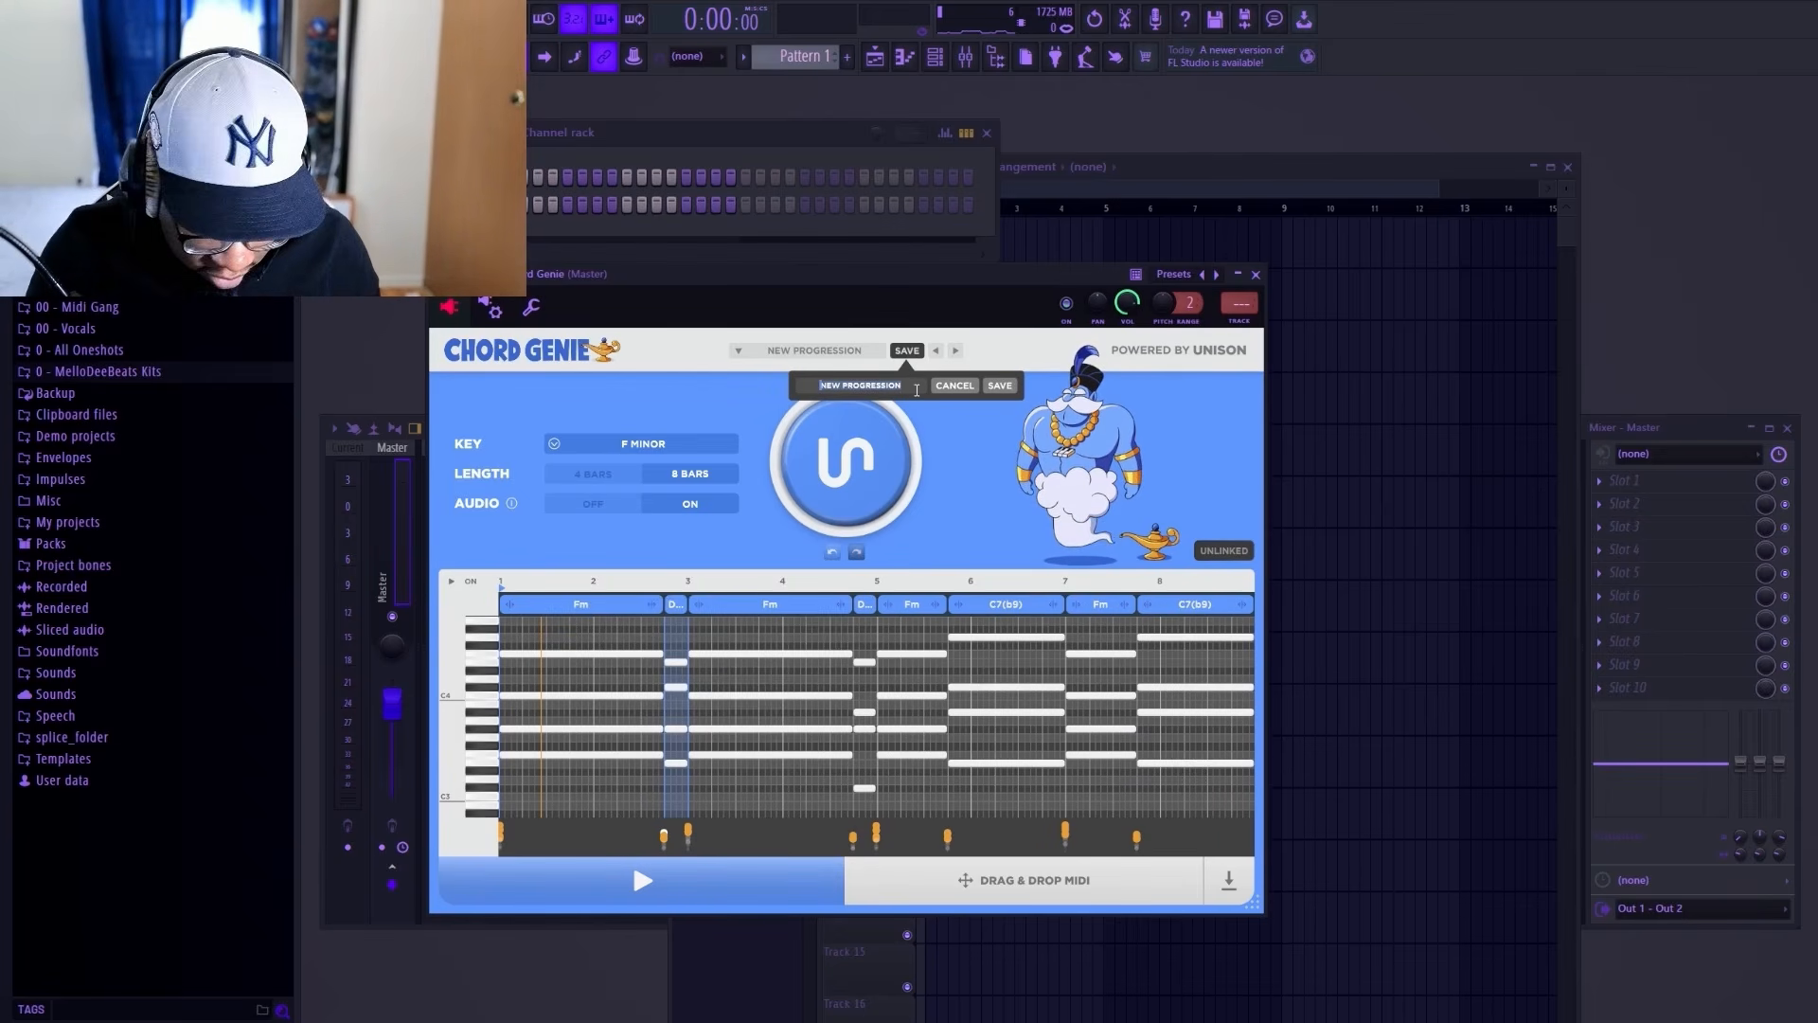
{"action": "type", "text": "DARKIE"}
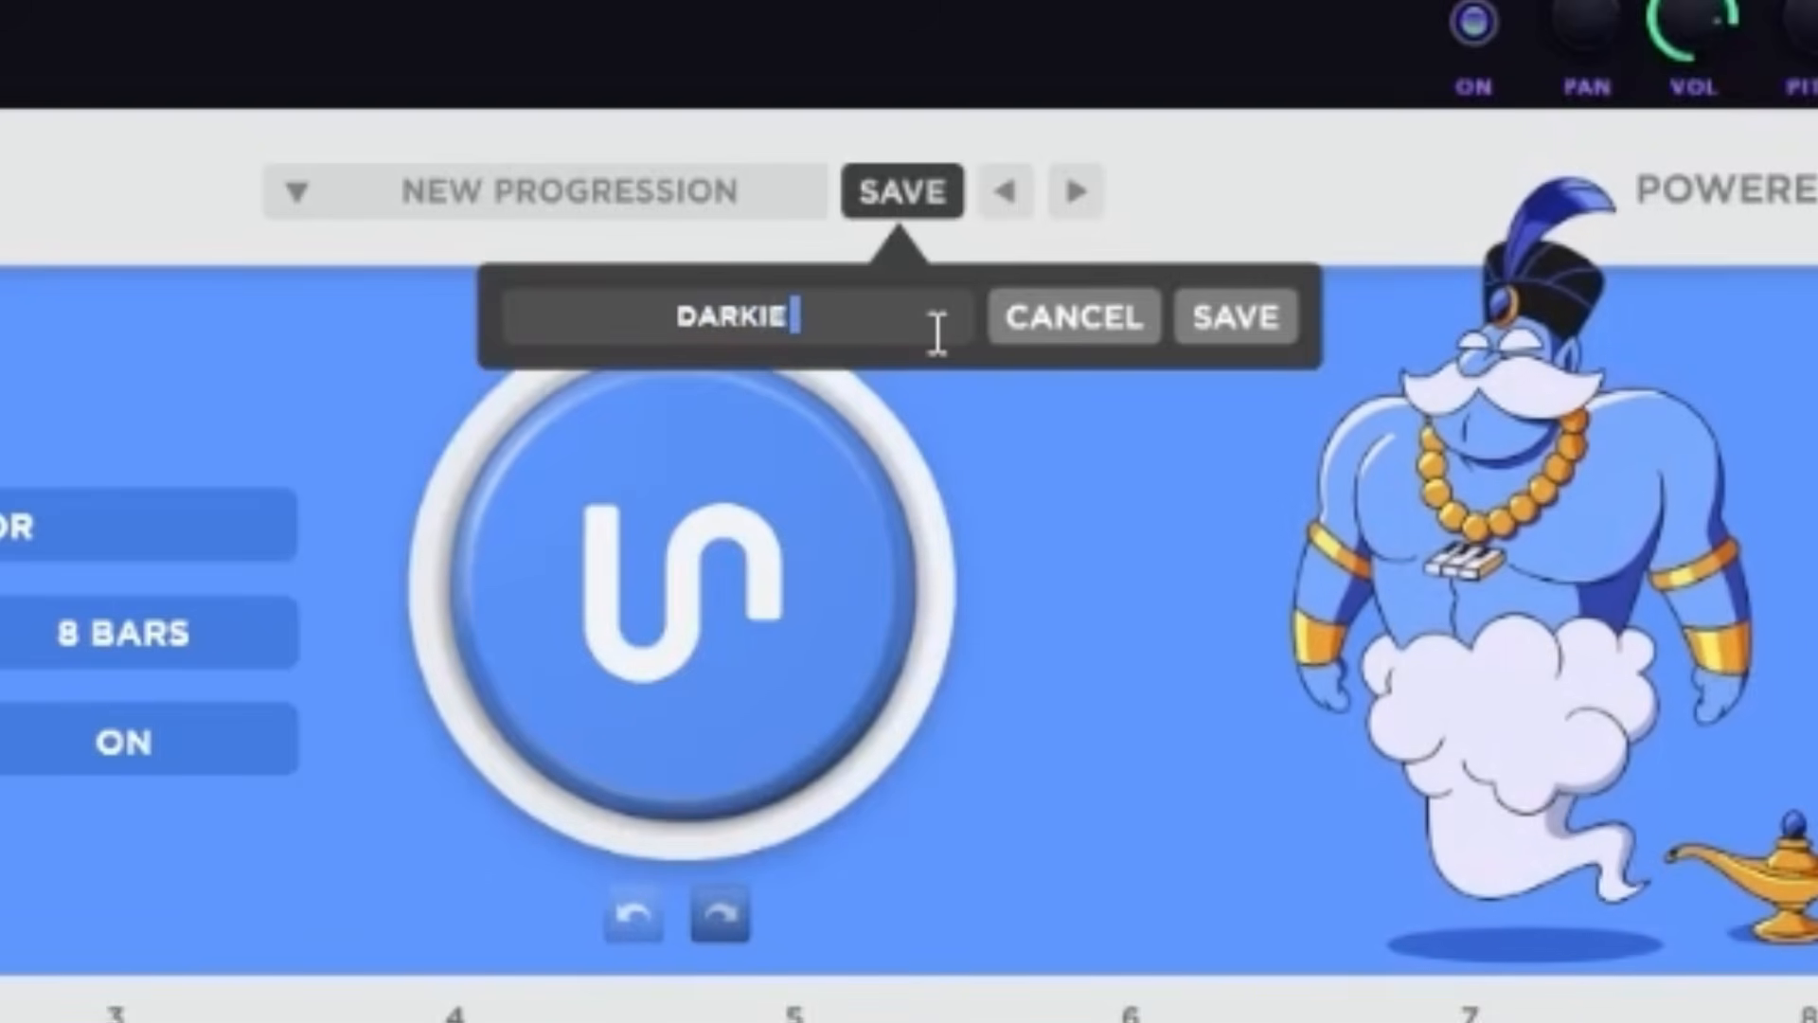
{"action": "type", "text": " MC DARK "}
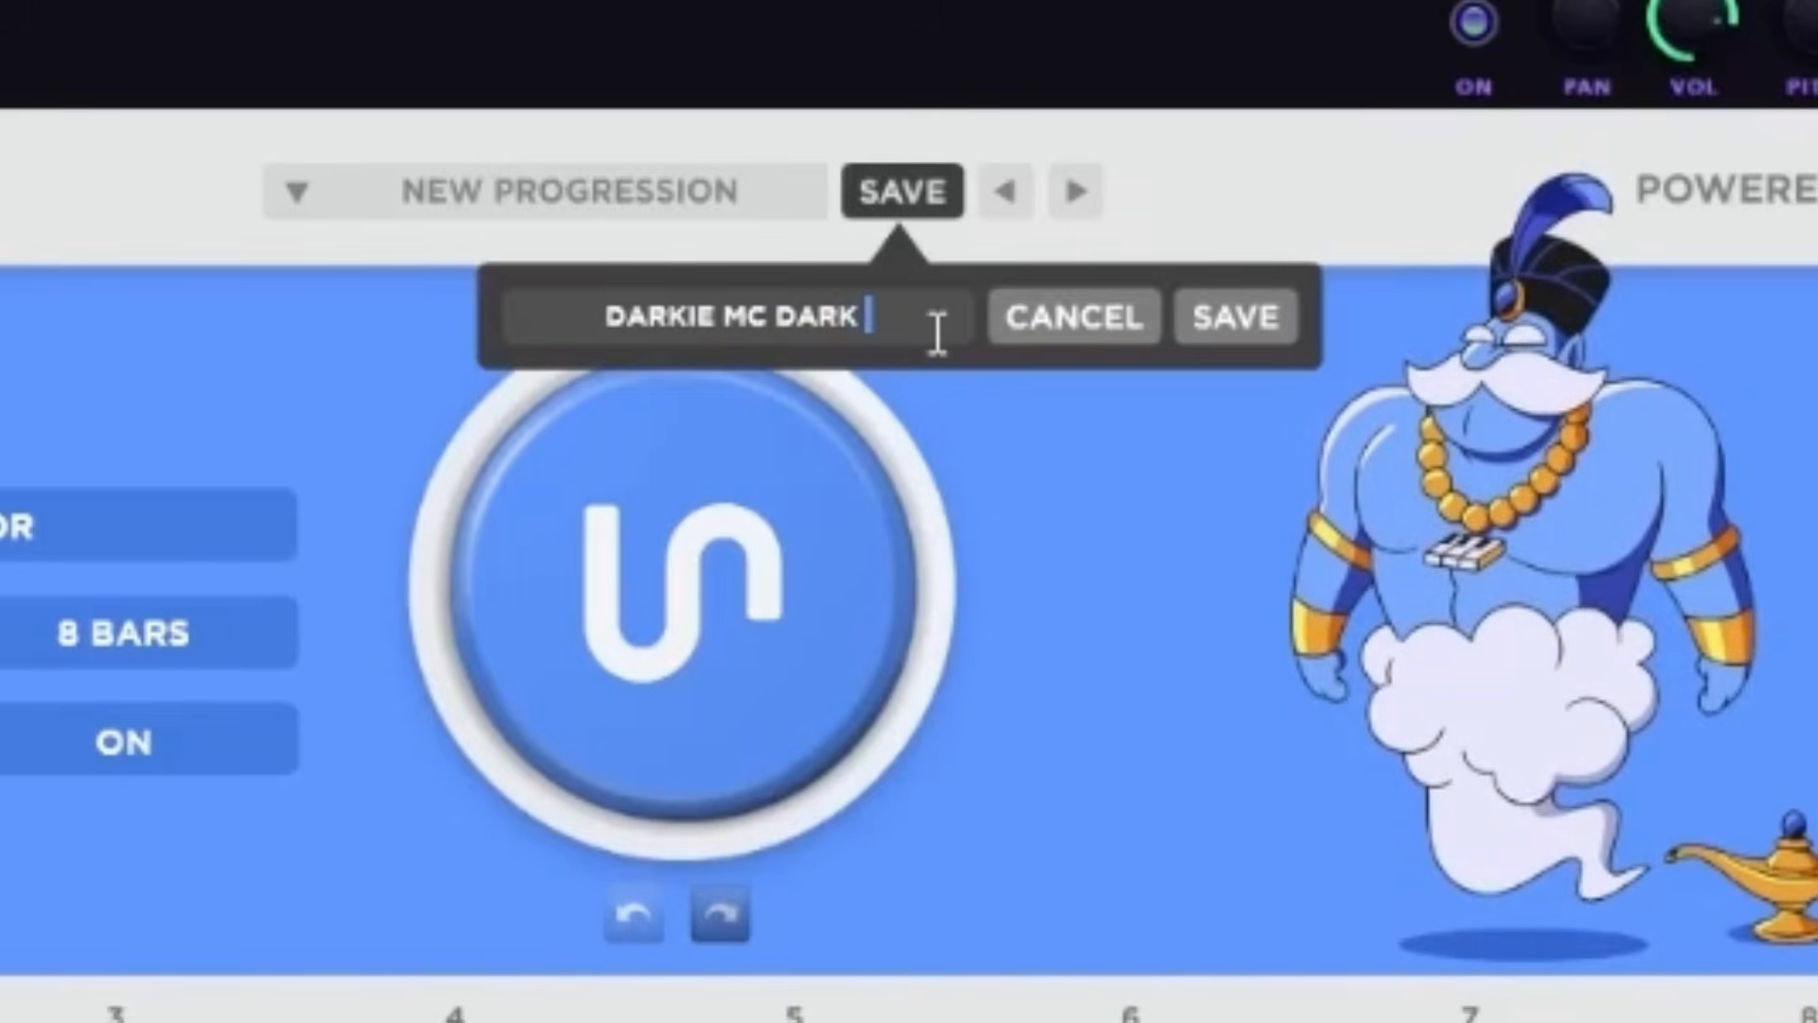
{"action": "type", "text": "DARK"}
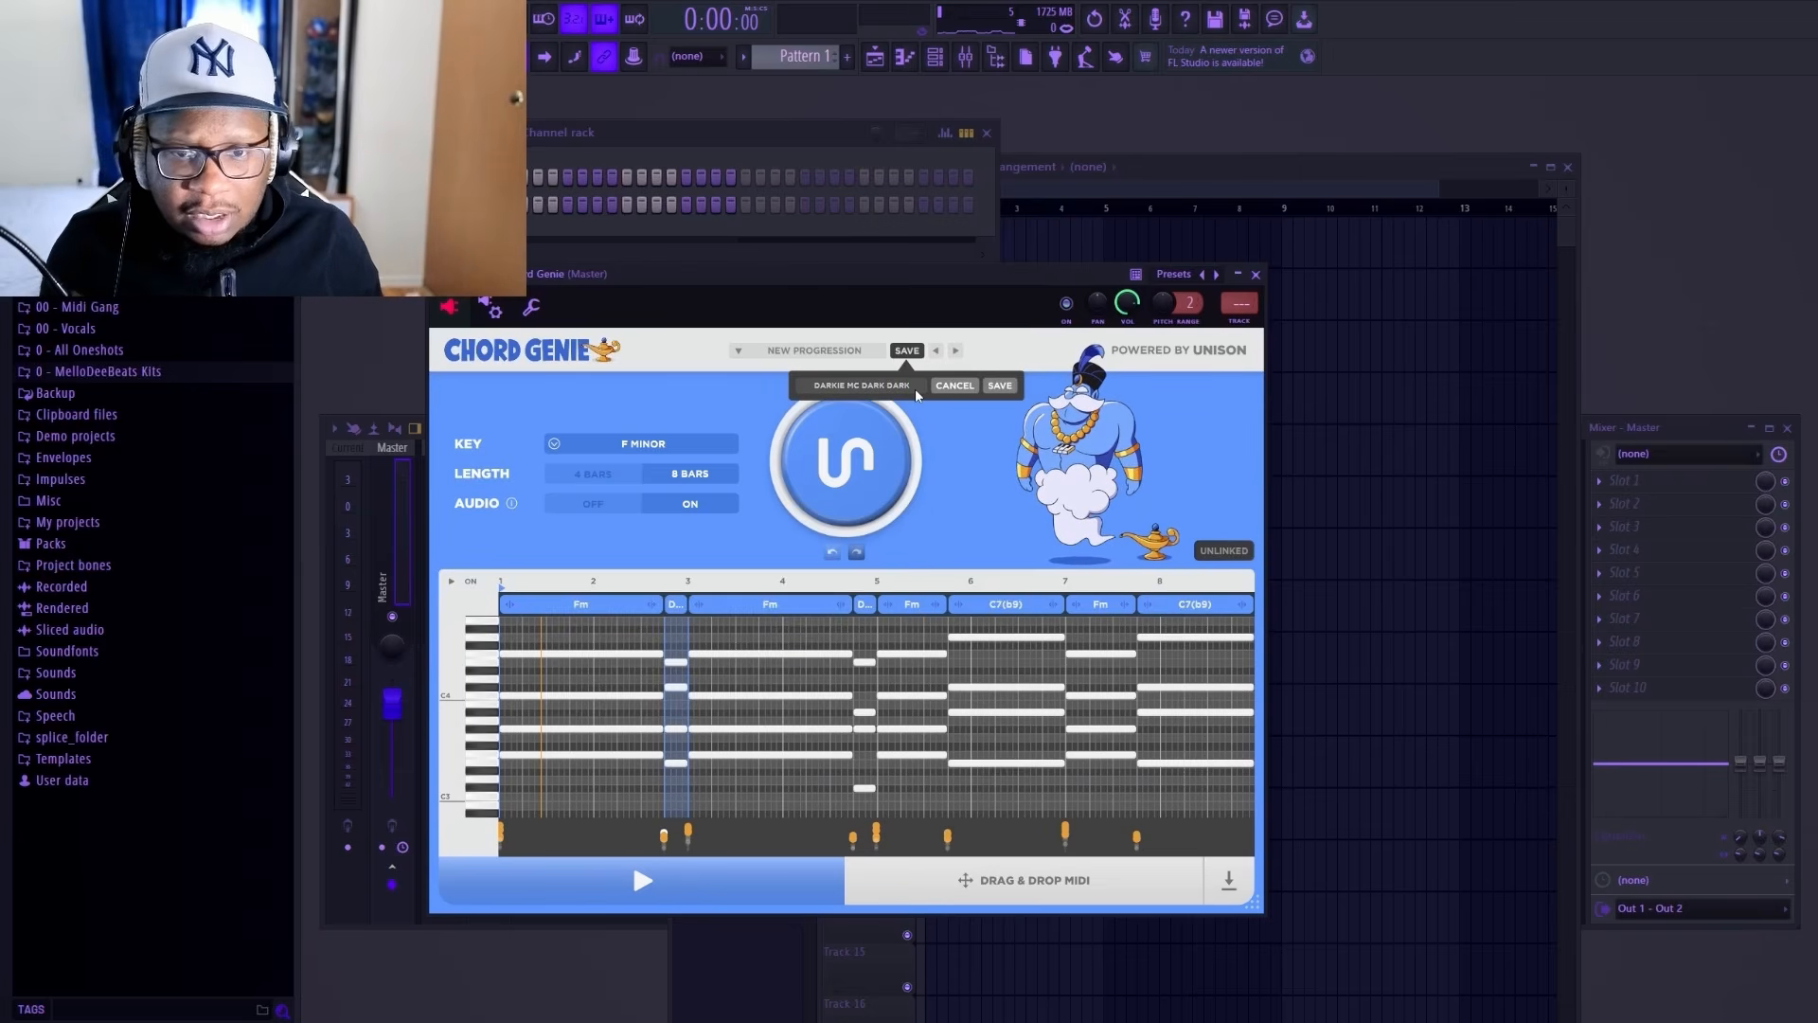
{"action": "left_click", "coordinate": [998, 386]}
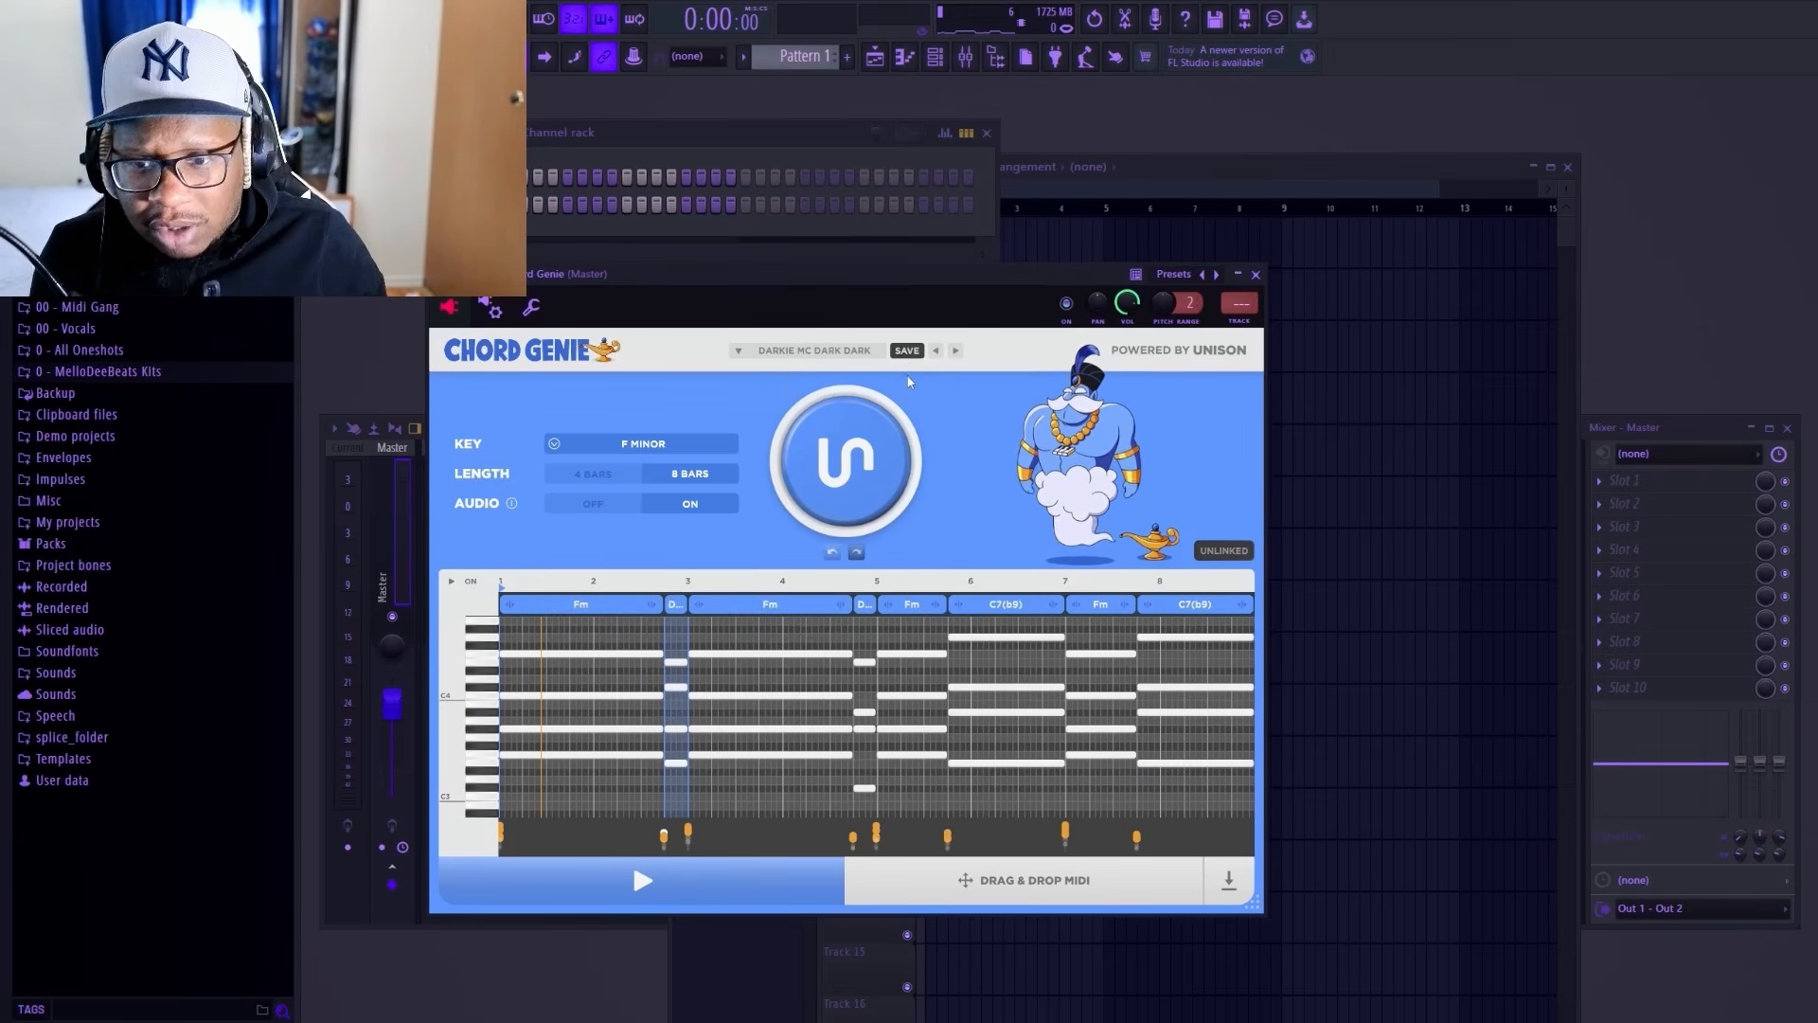
Step: Change the progression's key to A minor and play the transposed chords
{"action": "left_click", "coordinate": [639, 443]}
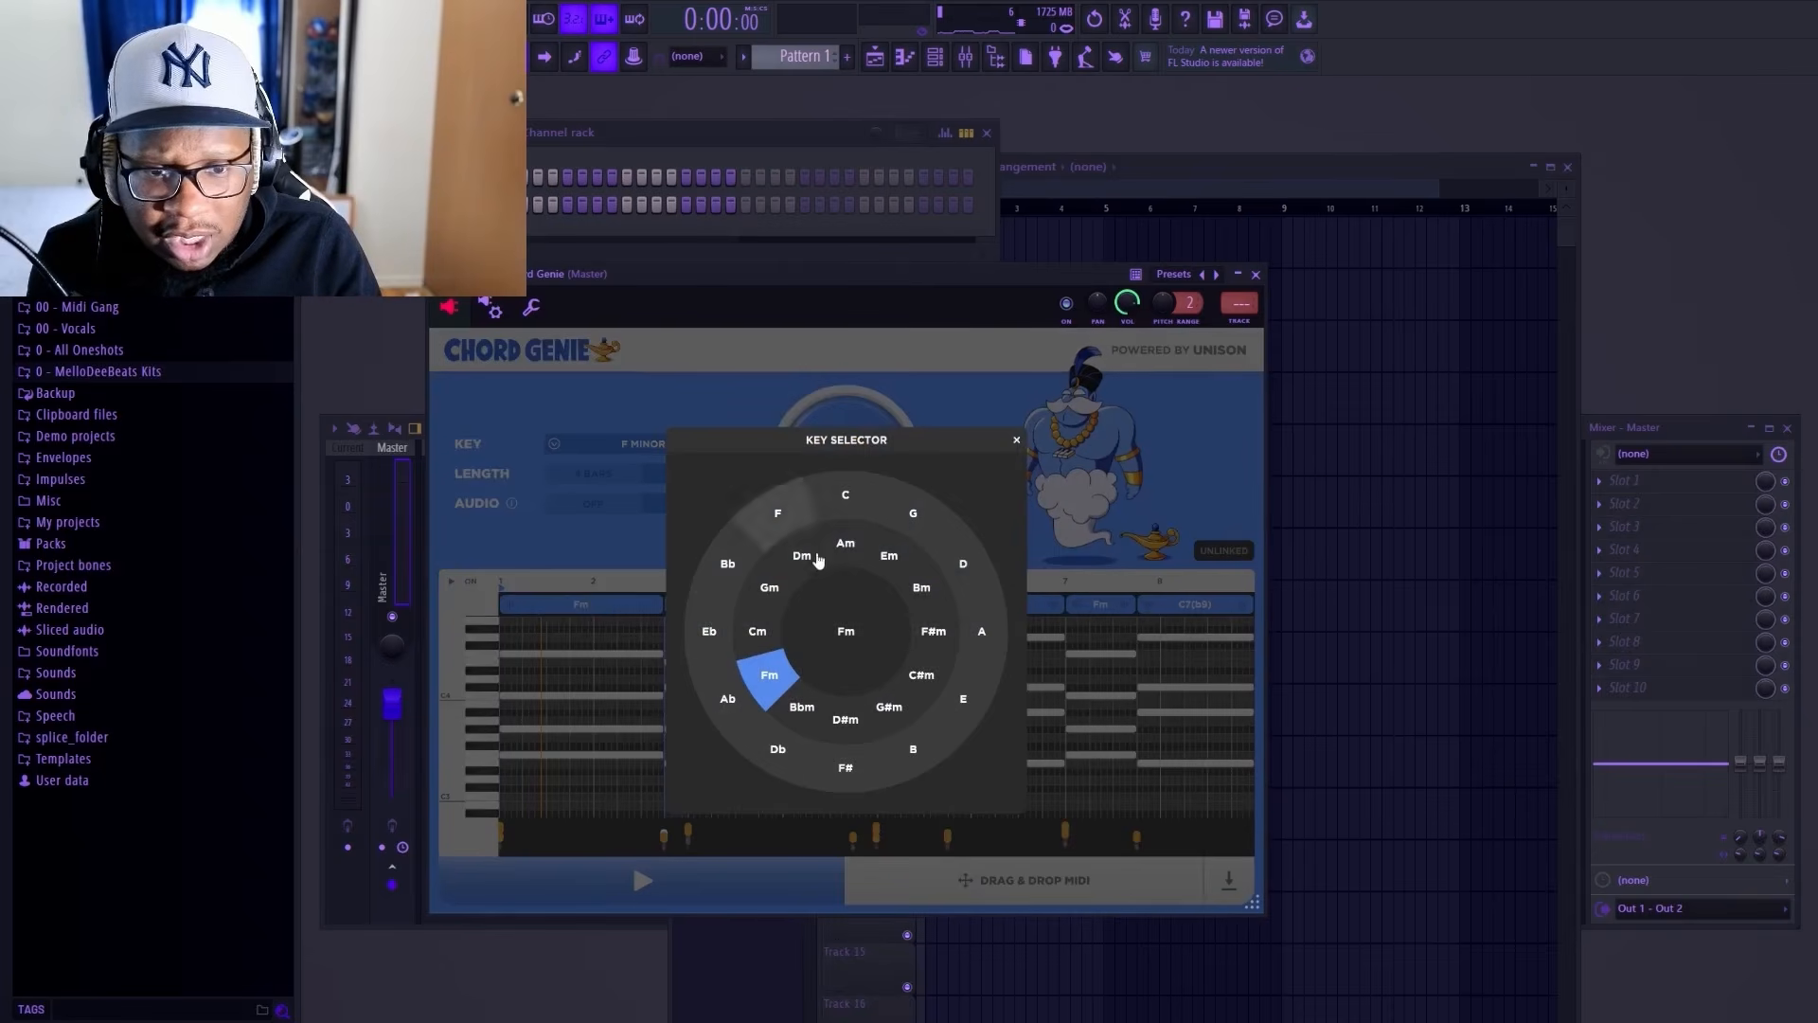
{"action": "left_click", "coordinate": [845, 543]}
{"action": "left_click", "coordinate": [839, 400]}
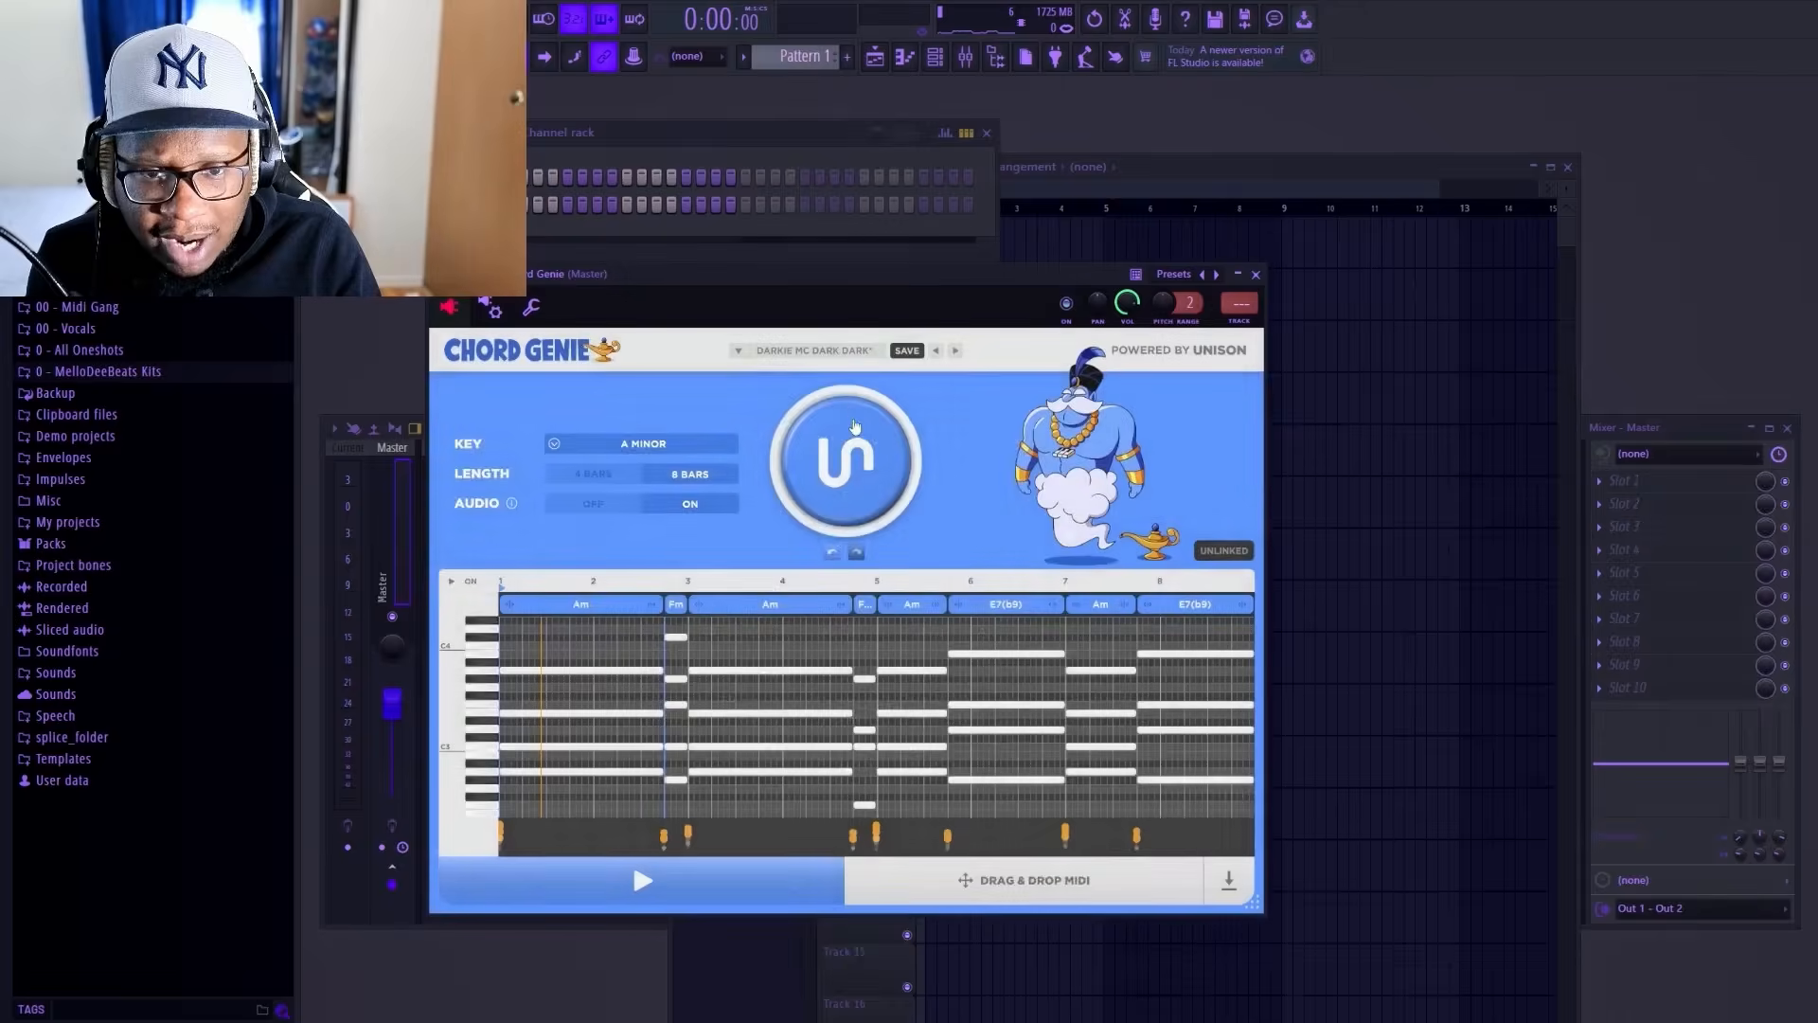
{"action": "left_click", "coordinate": [703, 883]}
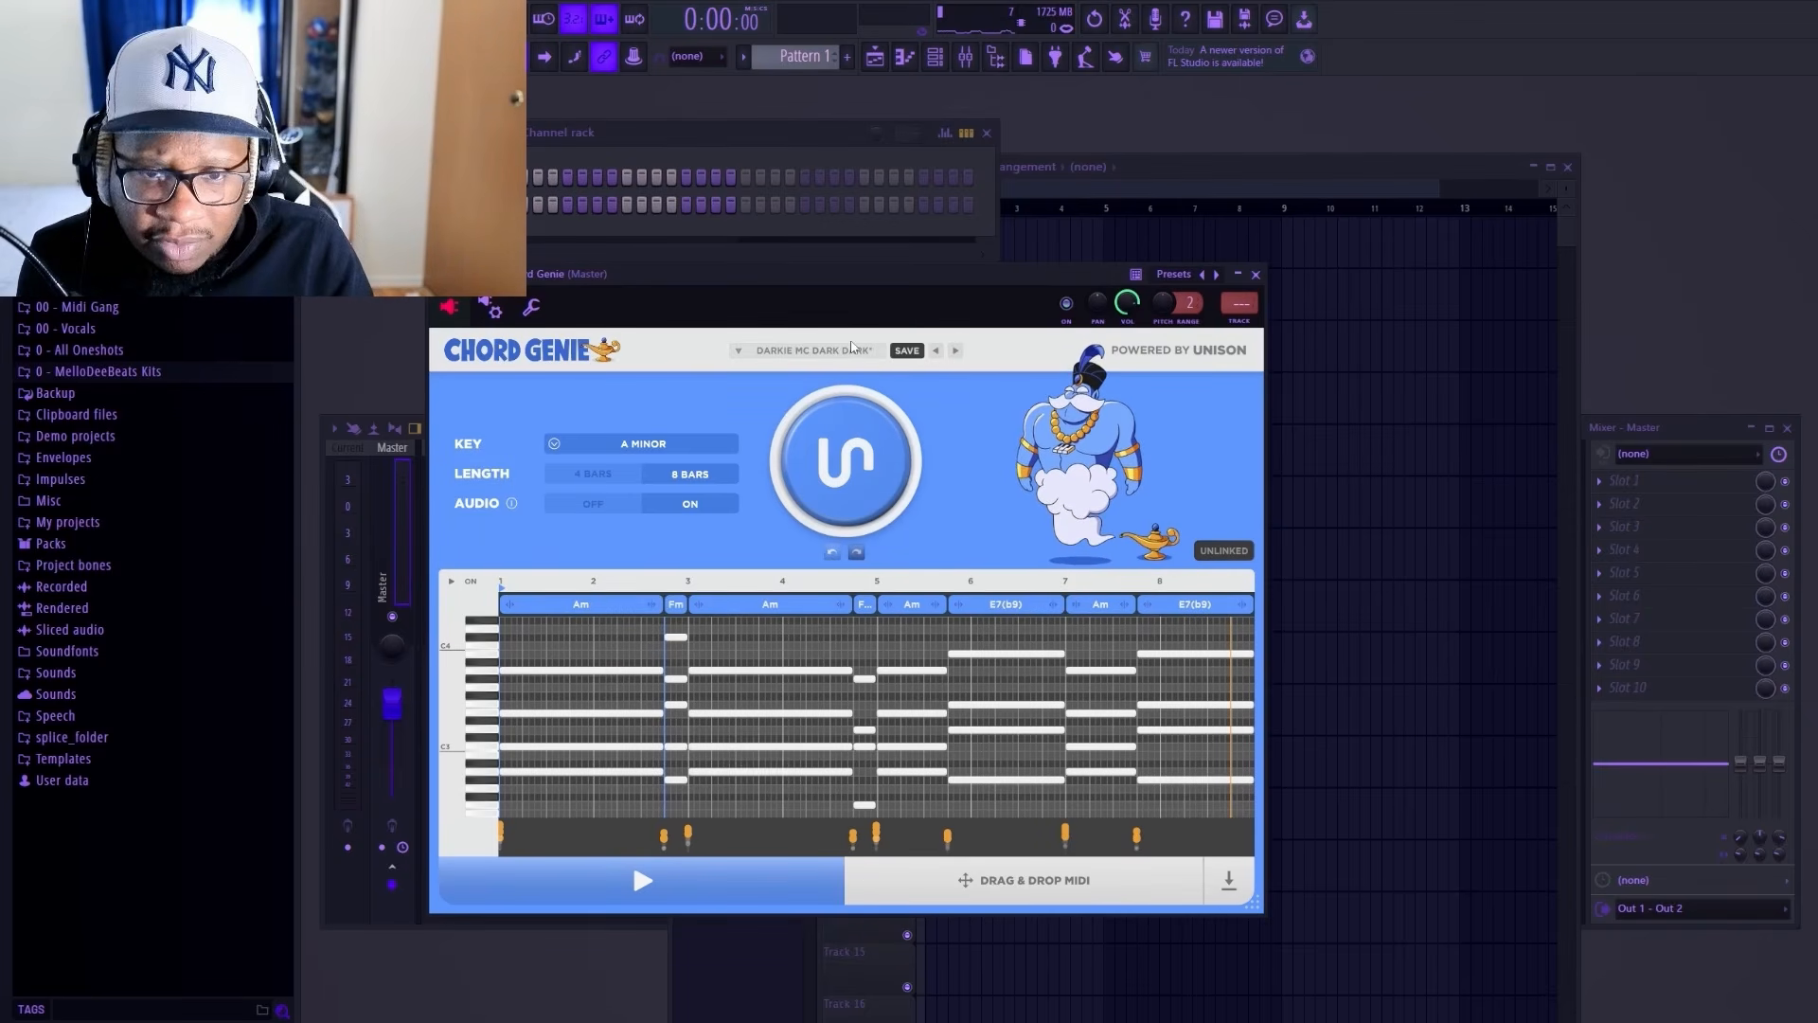
Step: Load the user preset JILL SCOTT and play its chord progression
{"action": "left_click", "coordinate": [873, 359]}
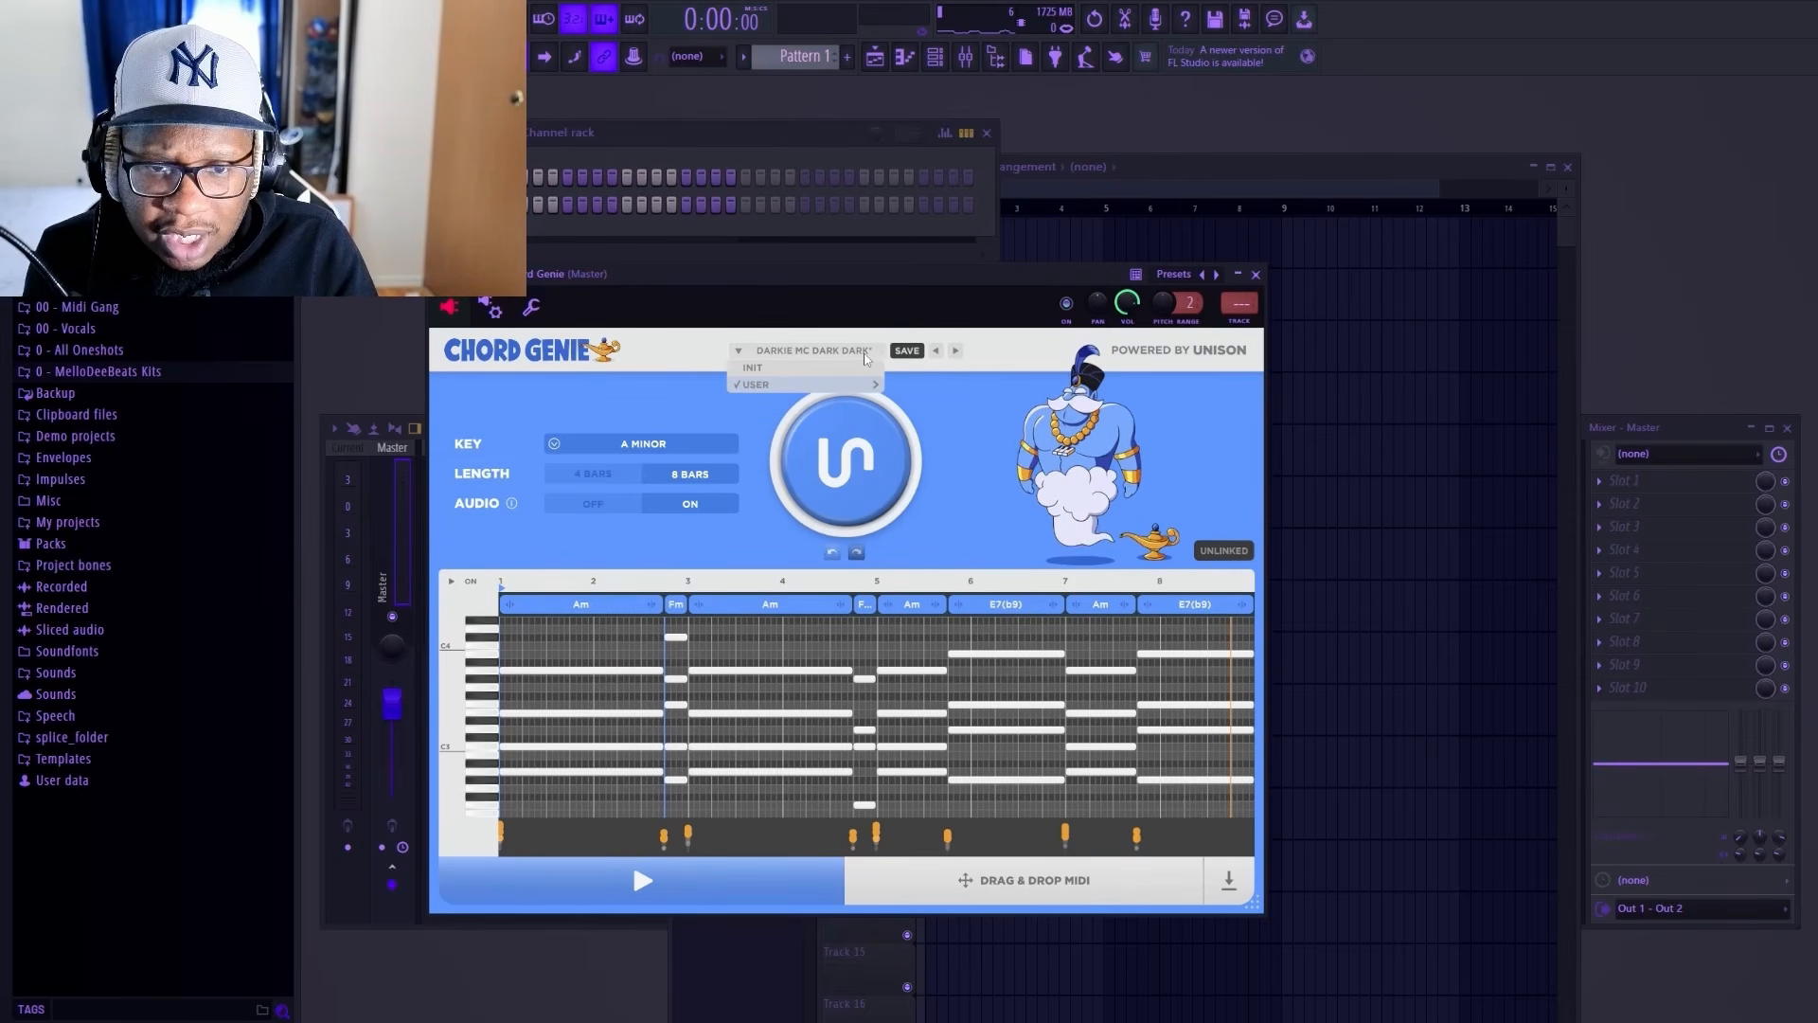
{"action": "mouse_move", "coordinate": [847, 392]}
{"action": "left_click", "coordinate": [917, 401]}
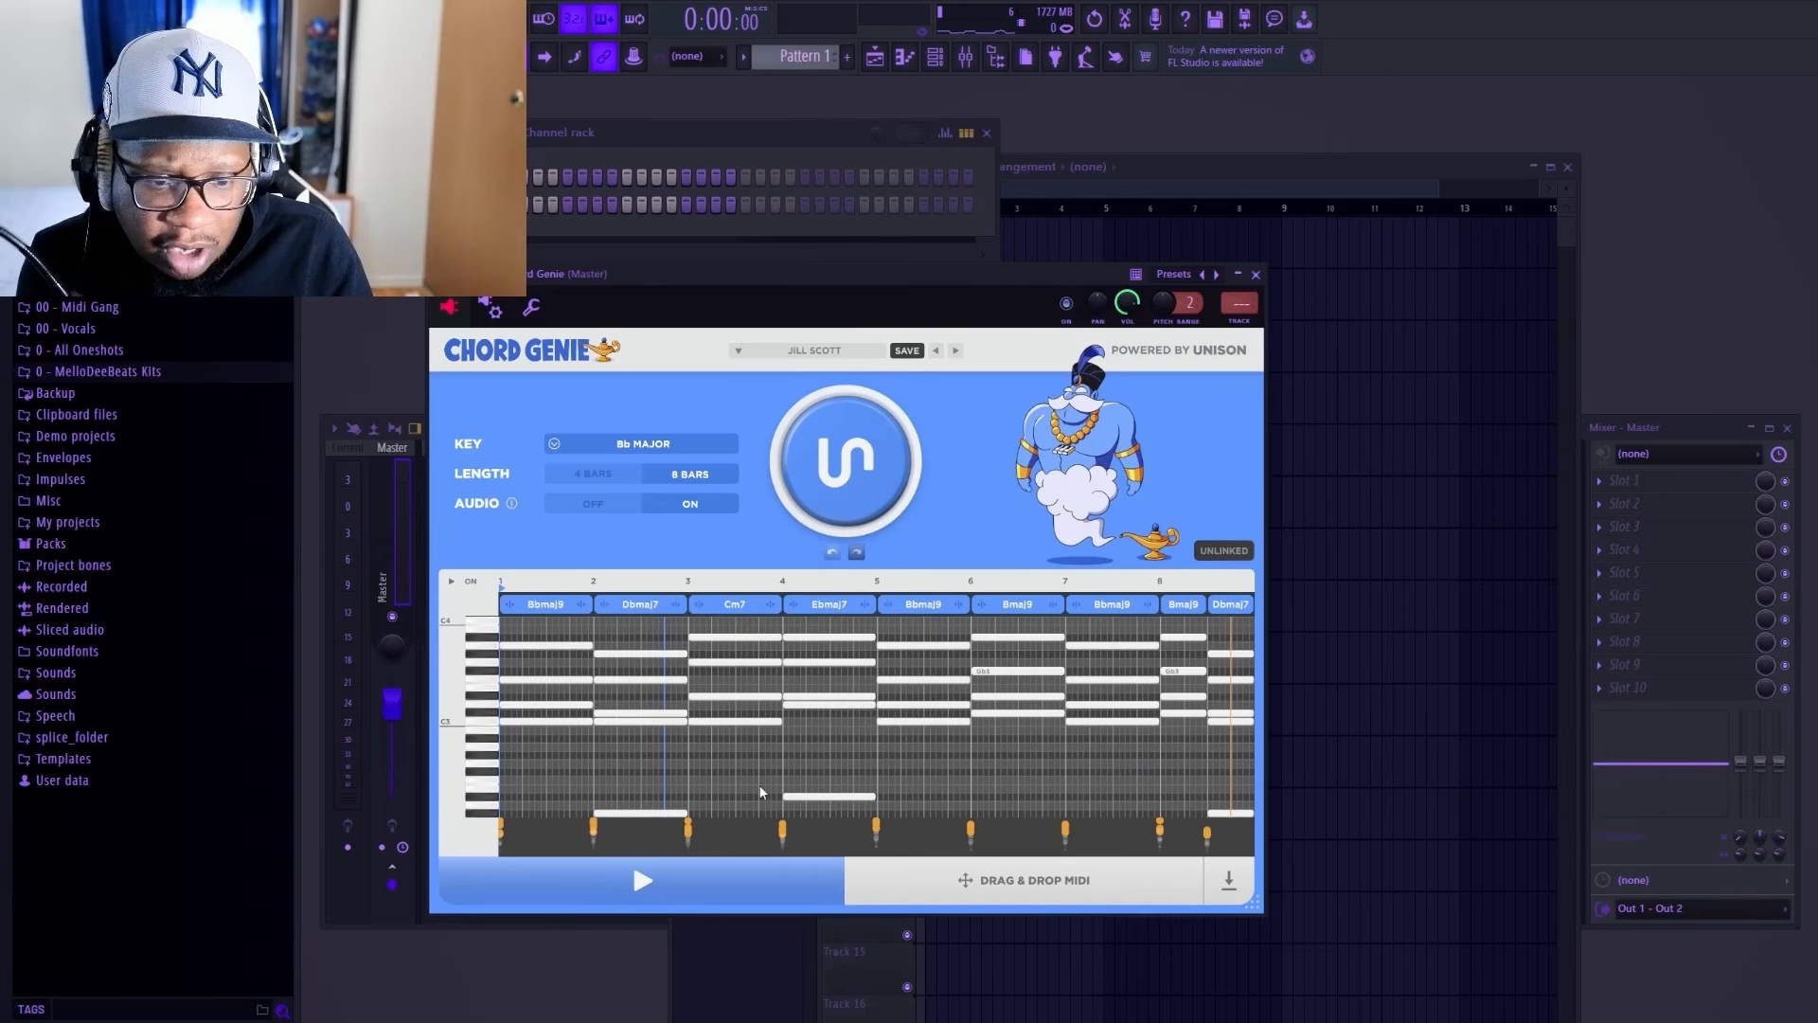
{"action": "left_click", "coordinate": [666, 883]}
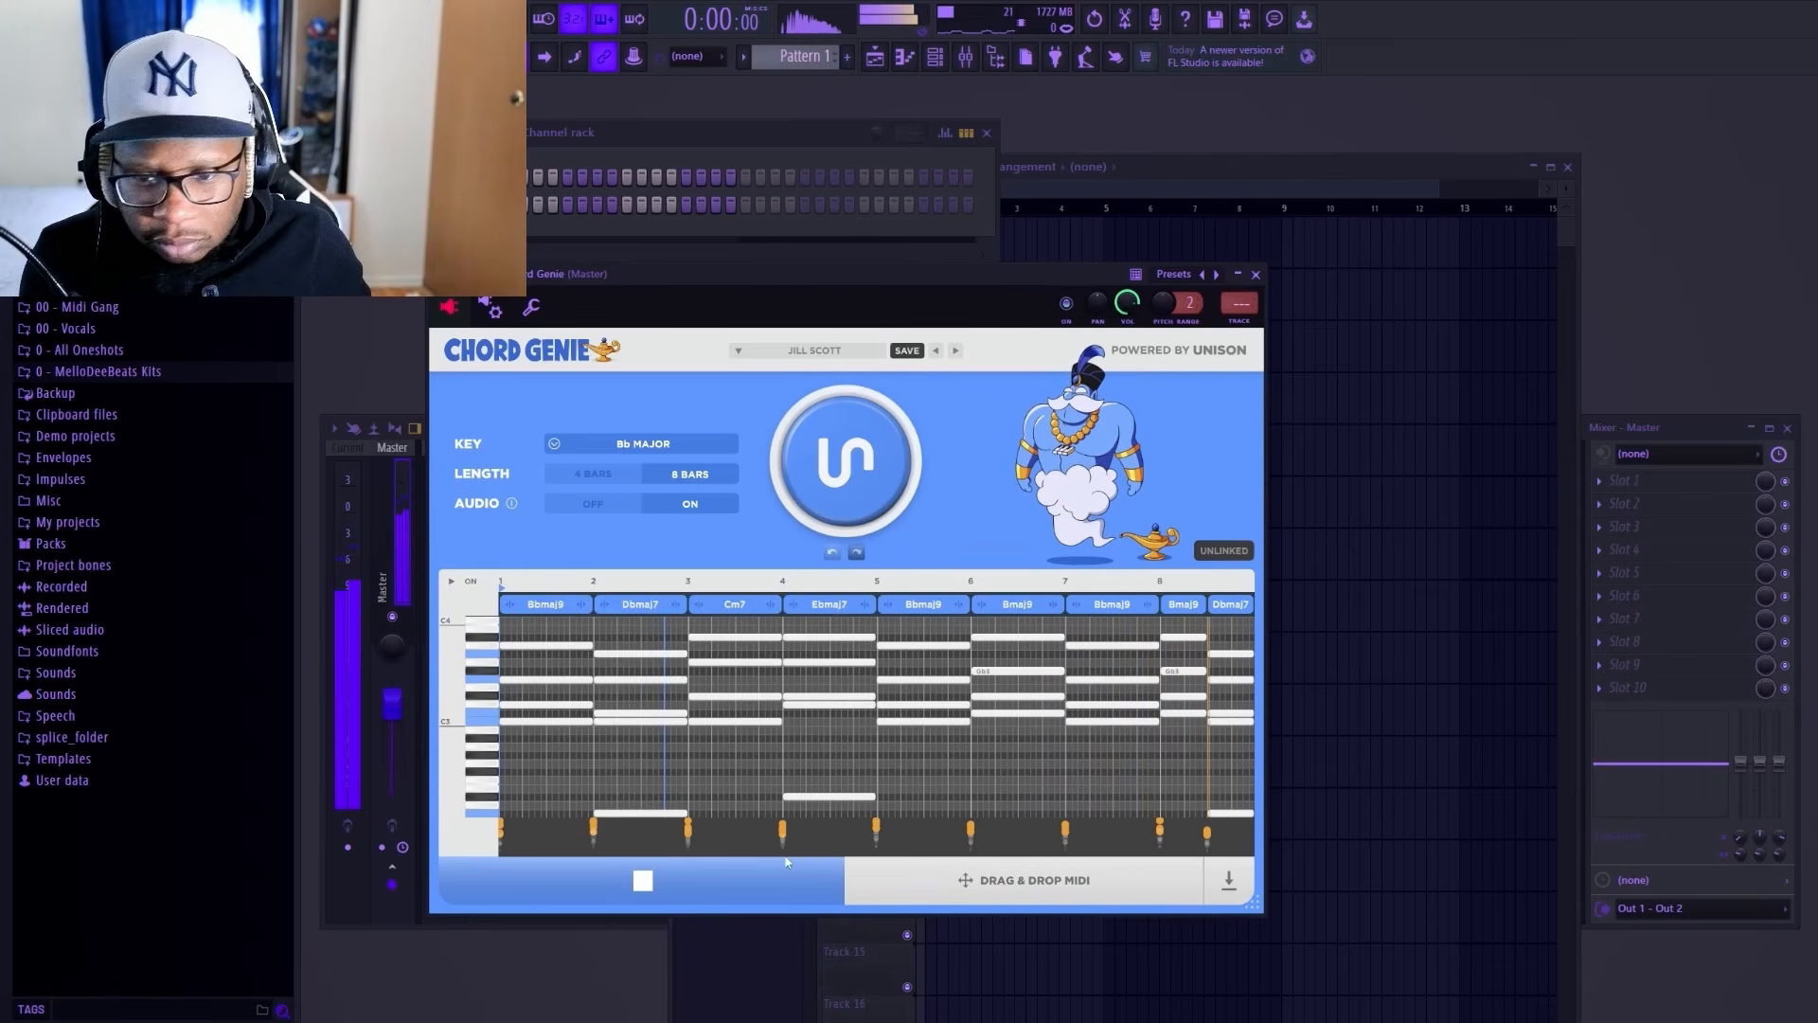
{"action": "left_click", "coordinate": [719, 885]}
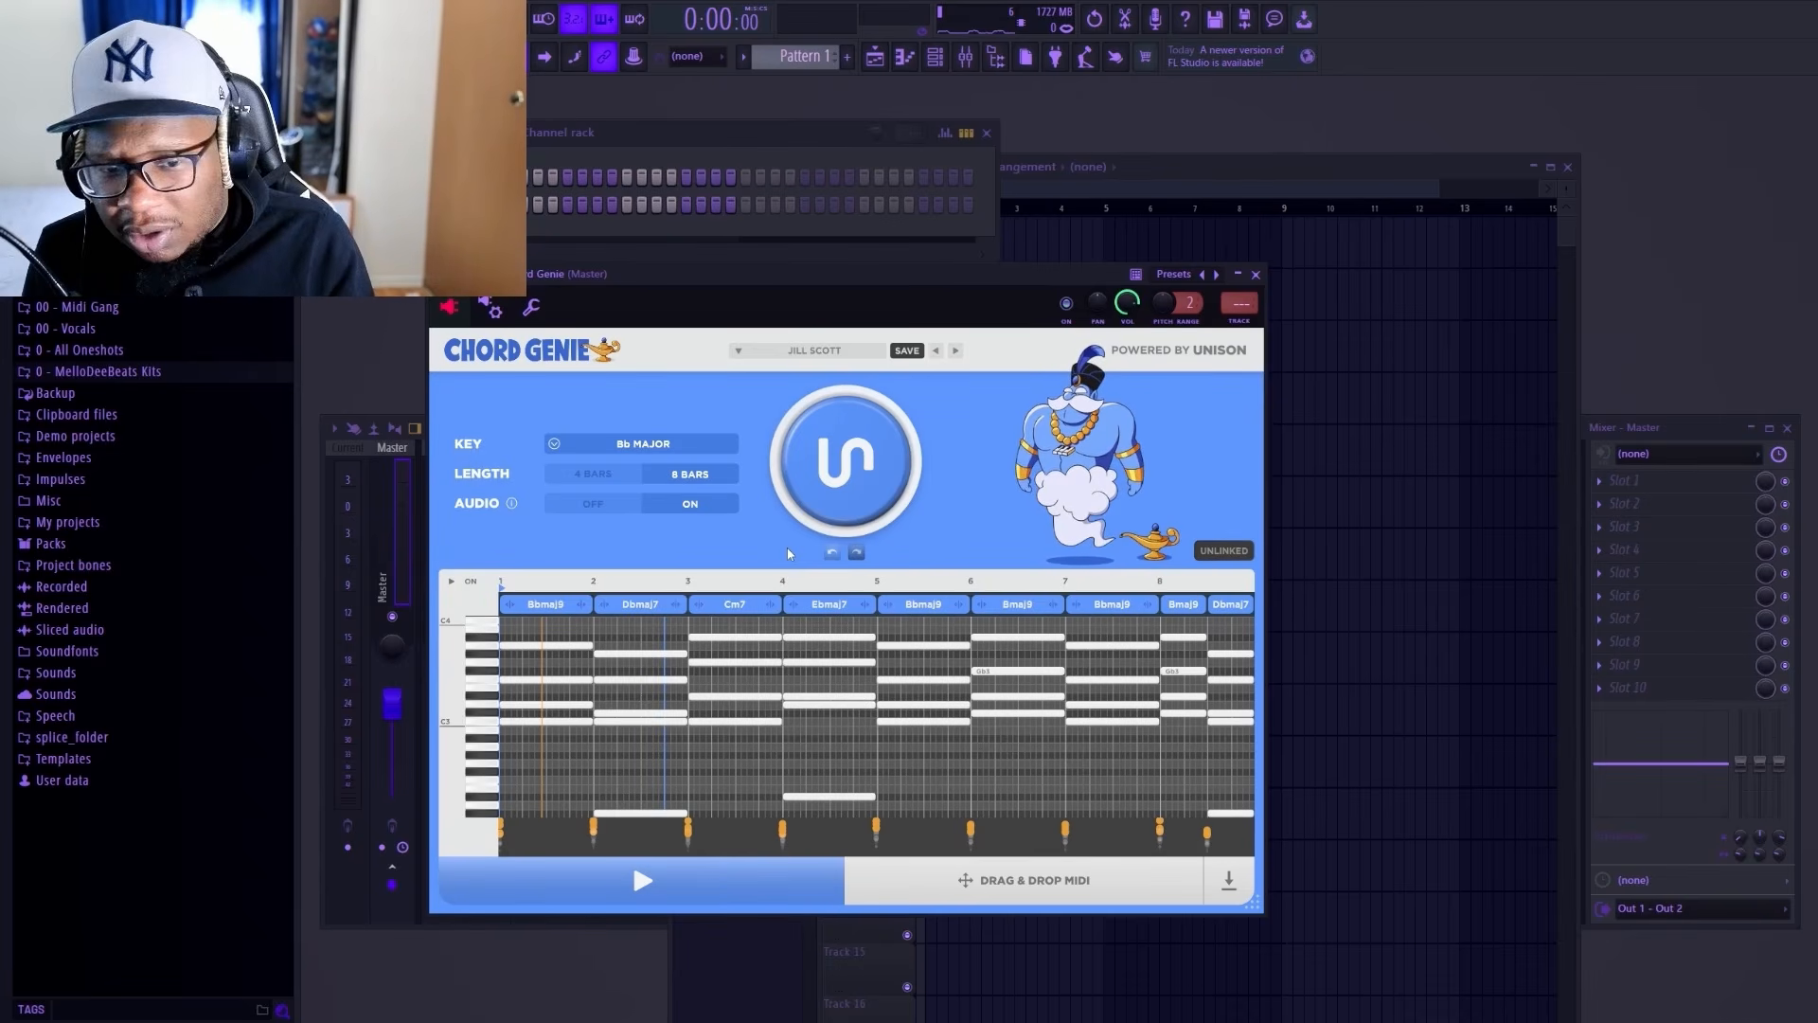
Step: Load the user preset SILKY ROAD and listen to its D minor progression
{"action": "left_click", "coordinate": [850, 351]}
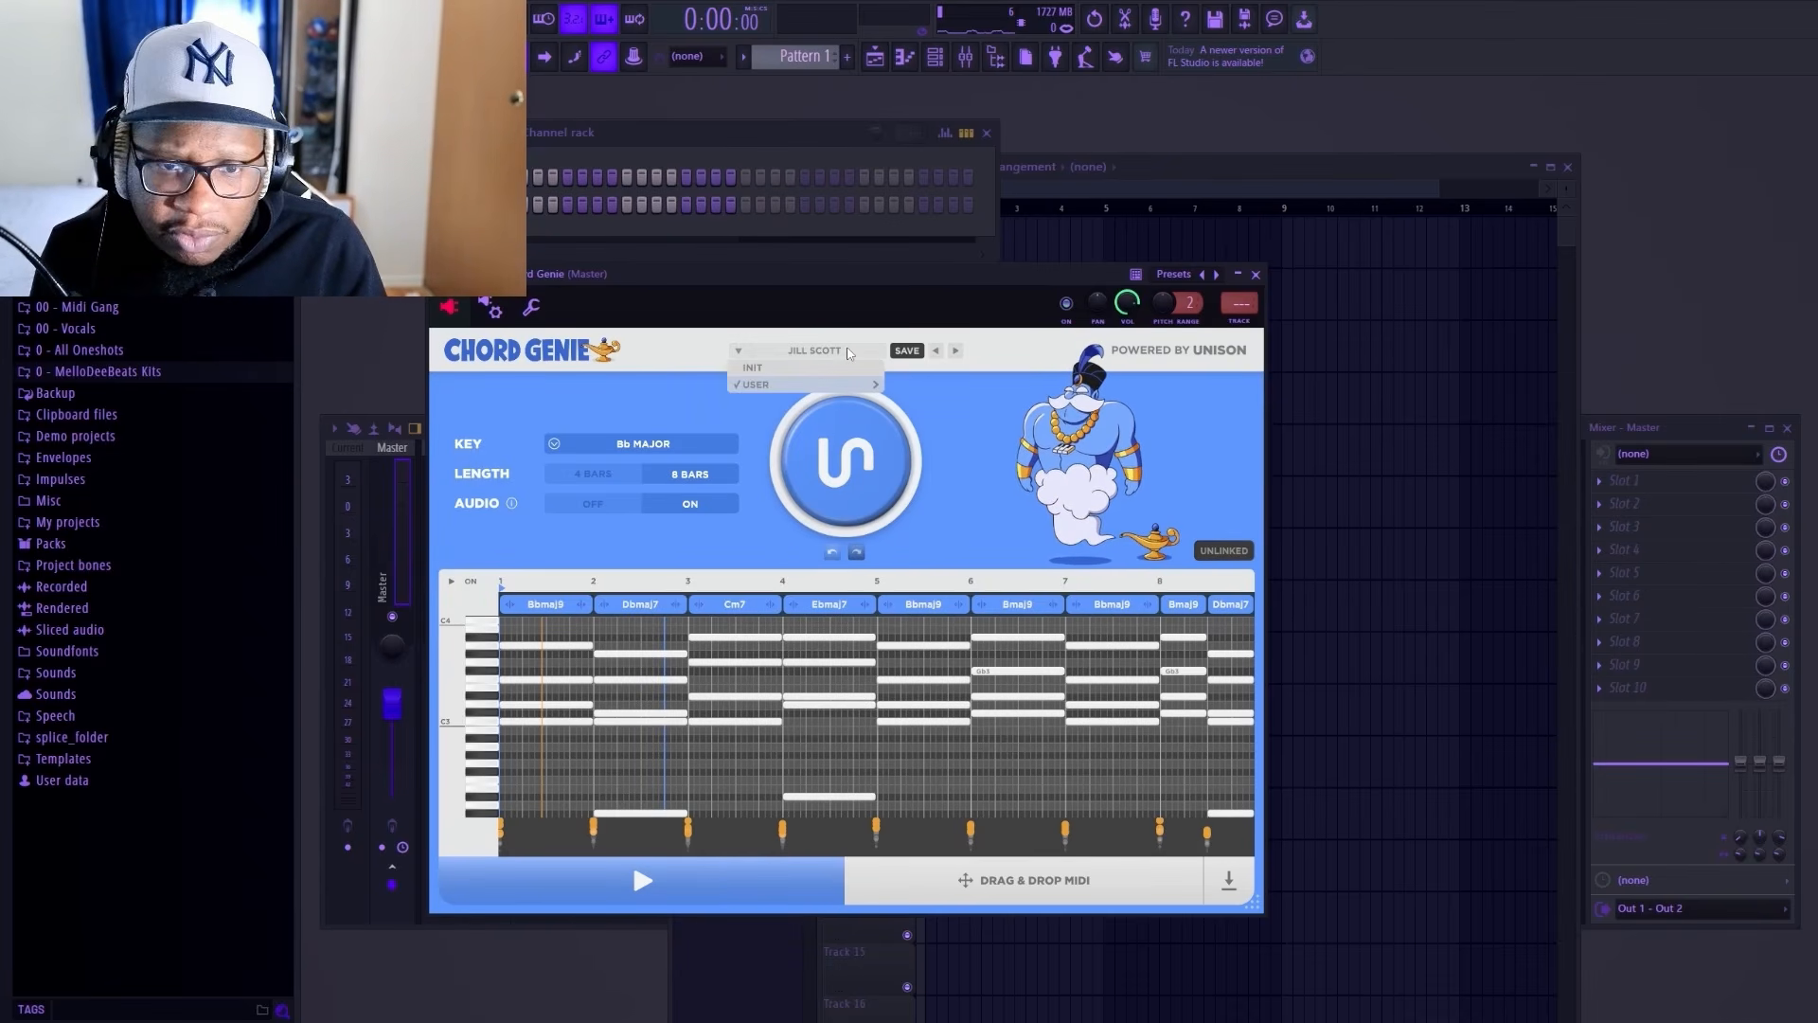
{"action": "mouse_move", "coordinate": [839, 392]}
{"action": "left_click", "coordinate": [919, 467]}
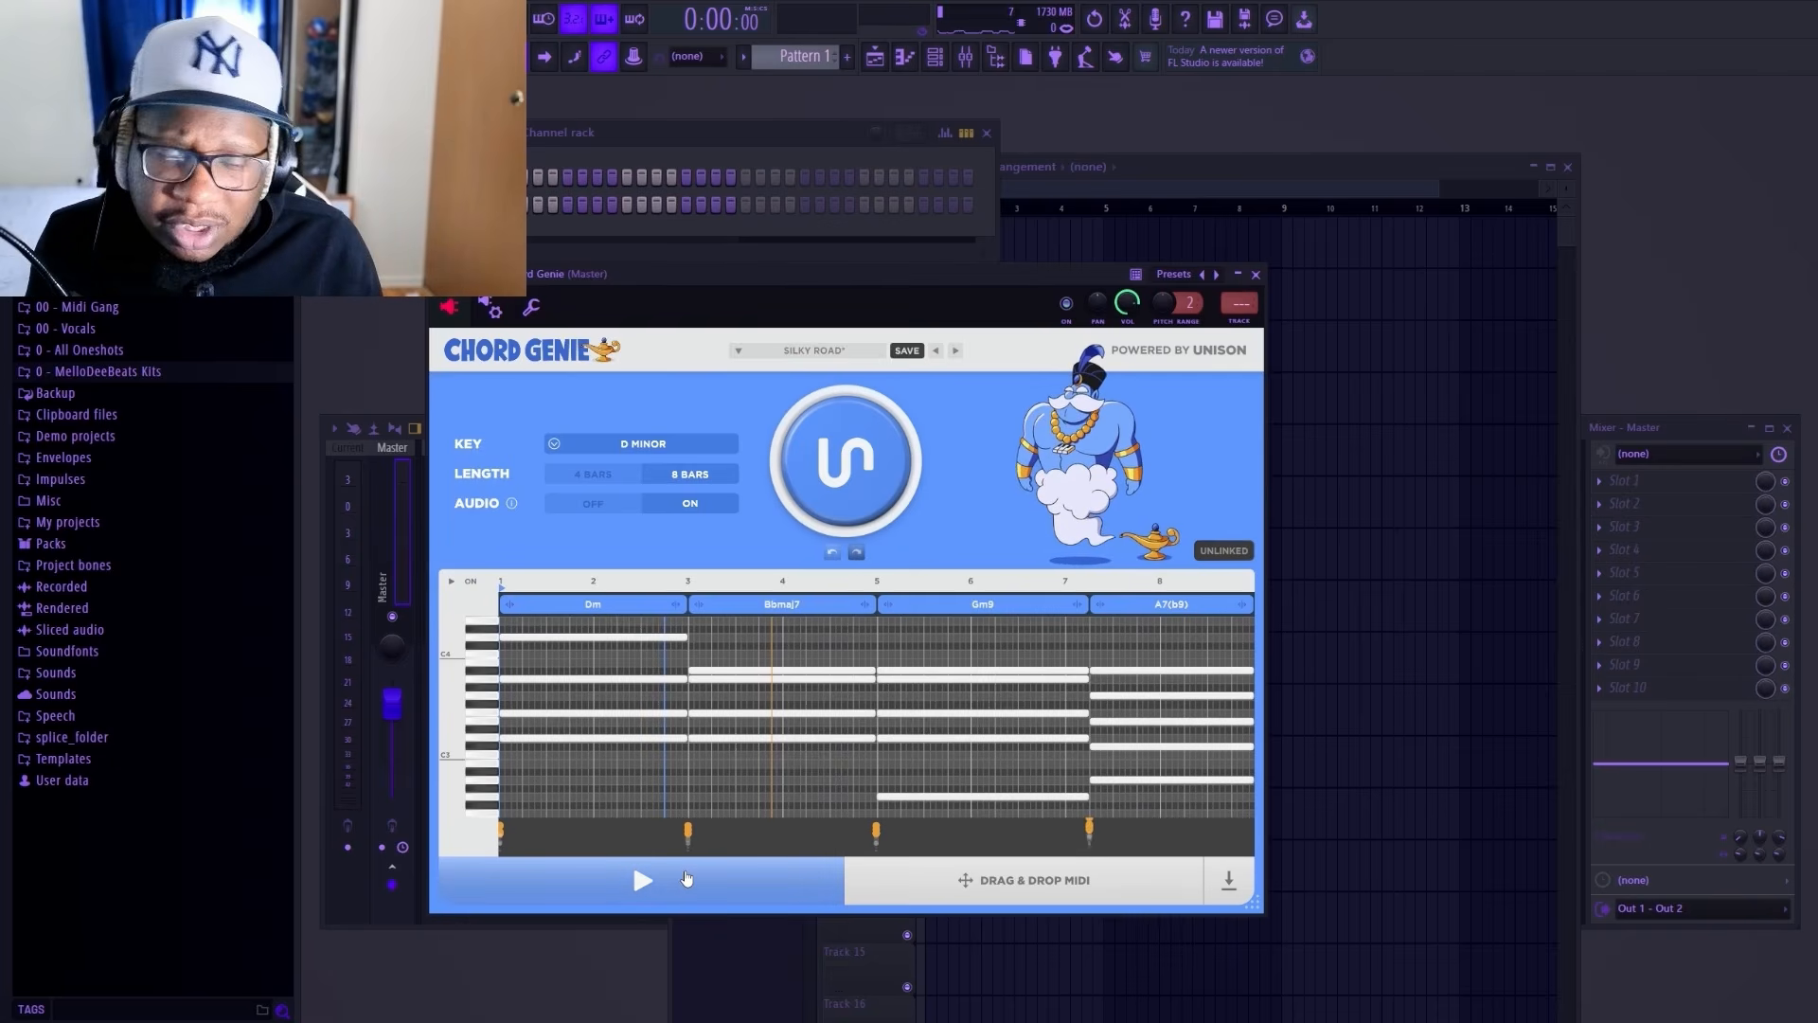
{"action": "left_click", "coordinate": [686, 878]}
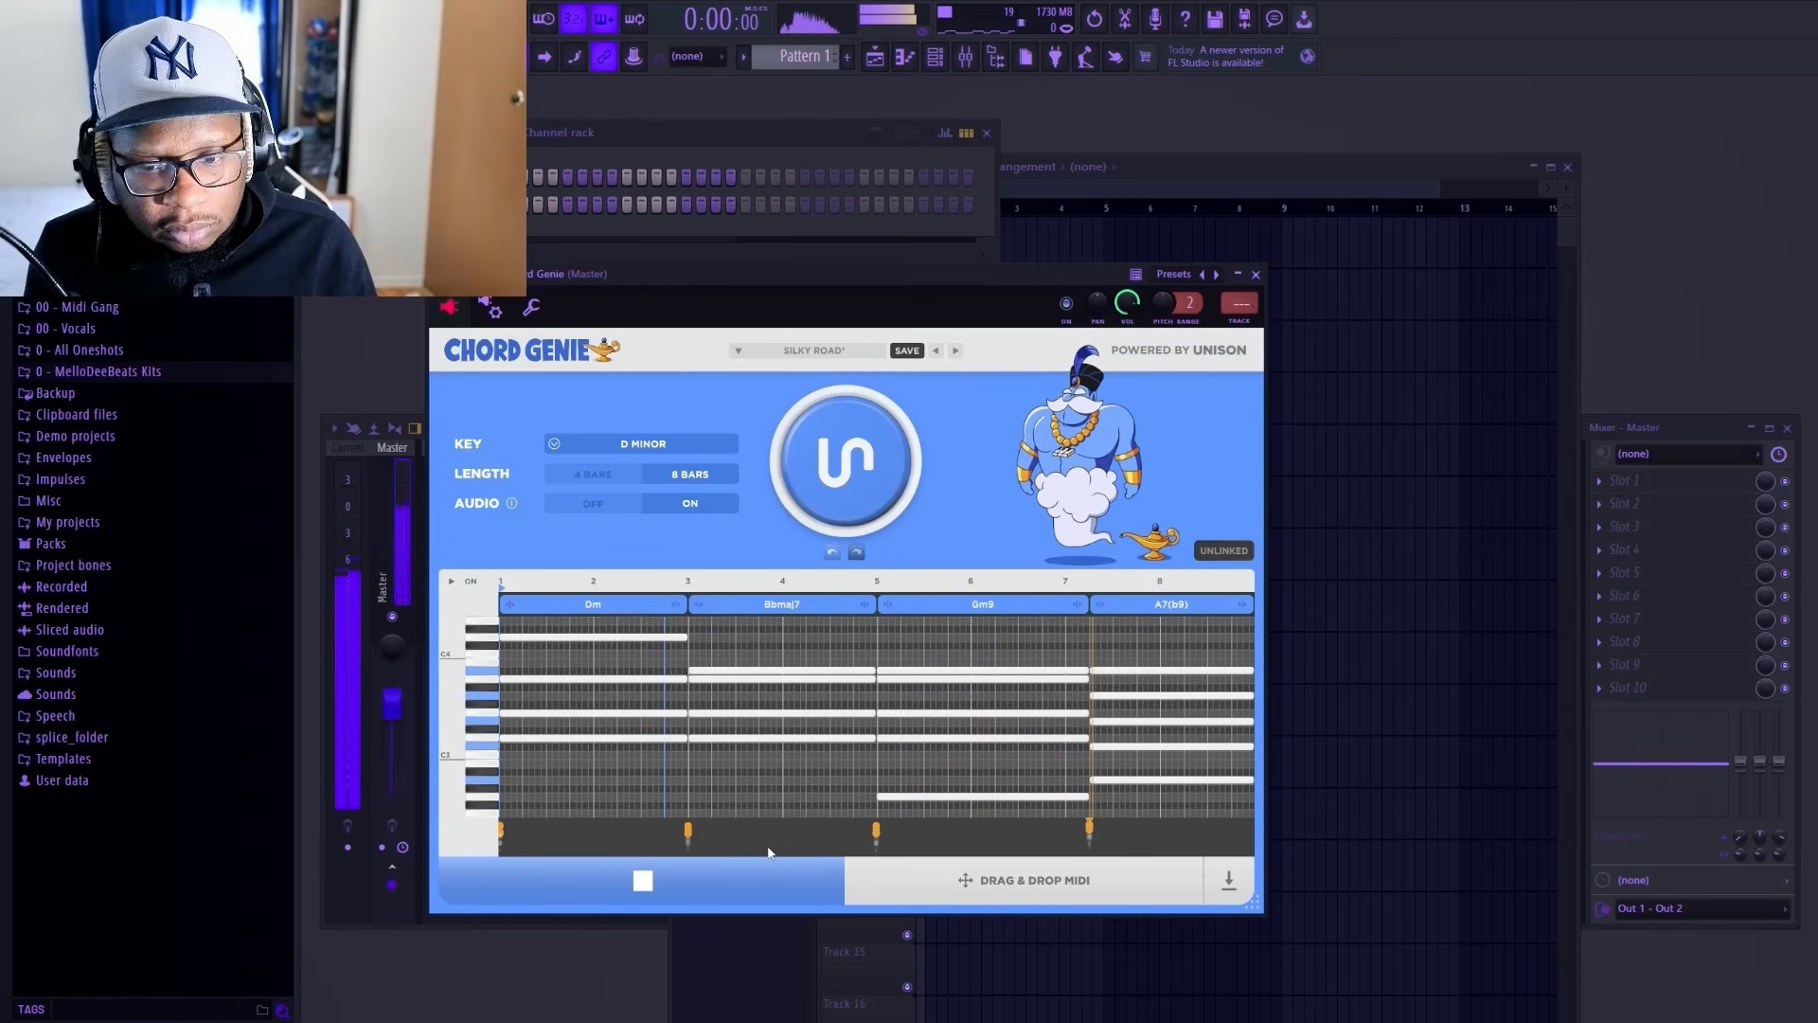
{"action": "left_click", "coordinate": [714, 883]}
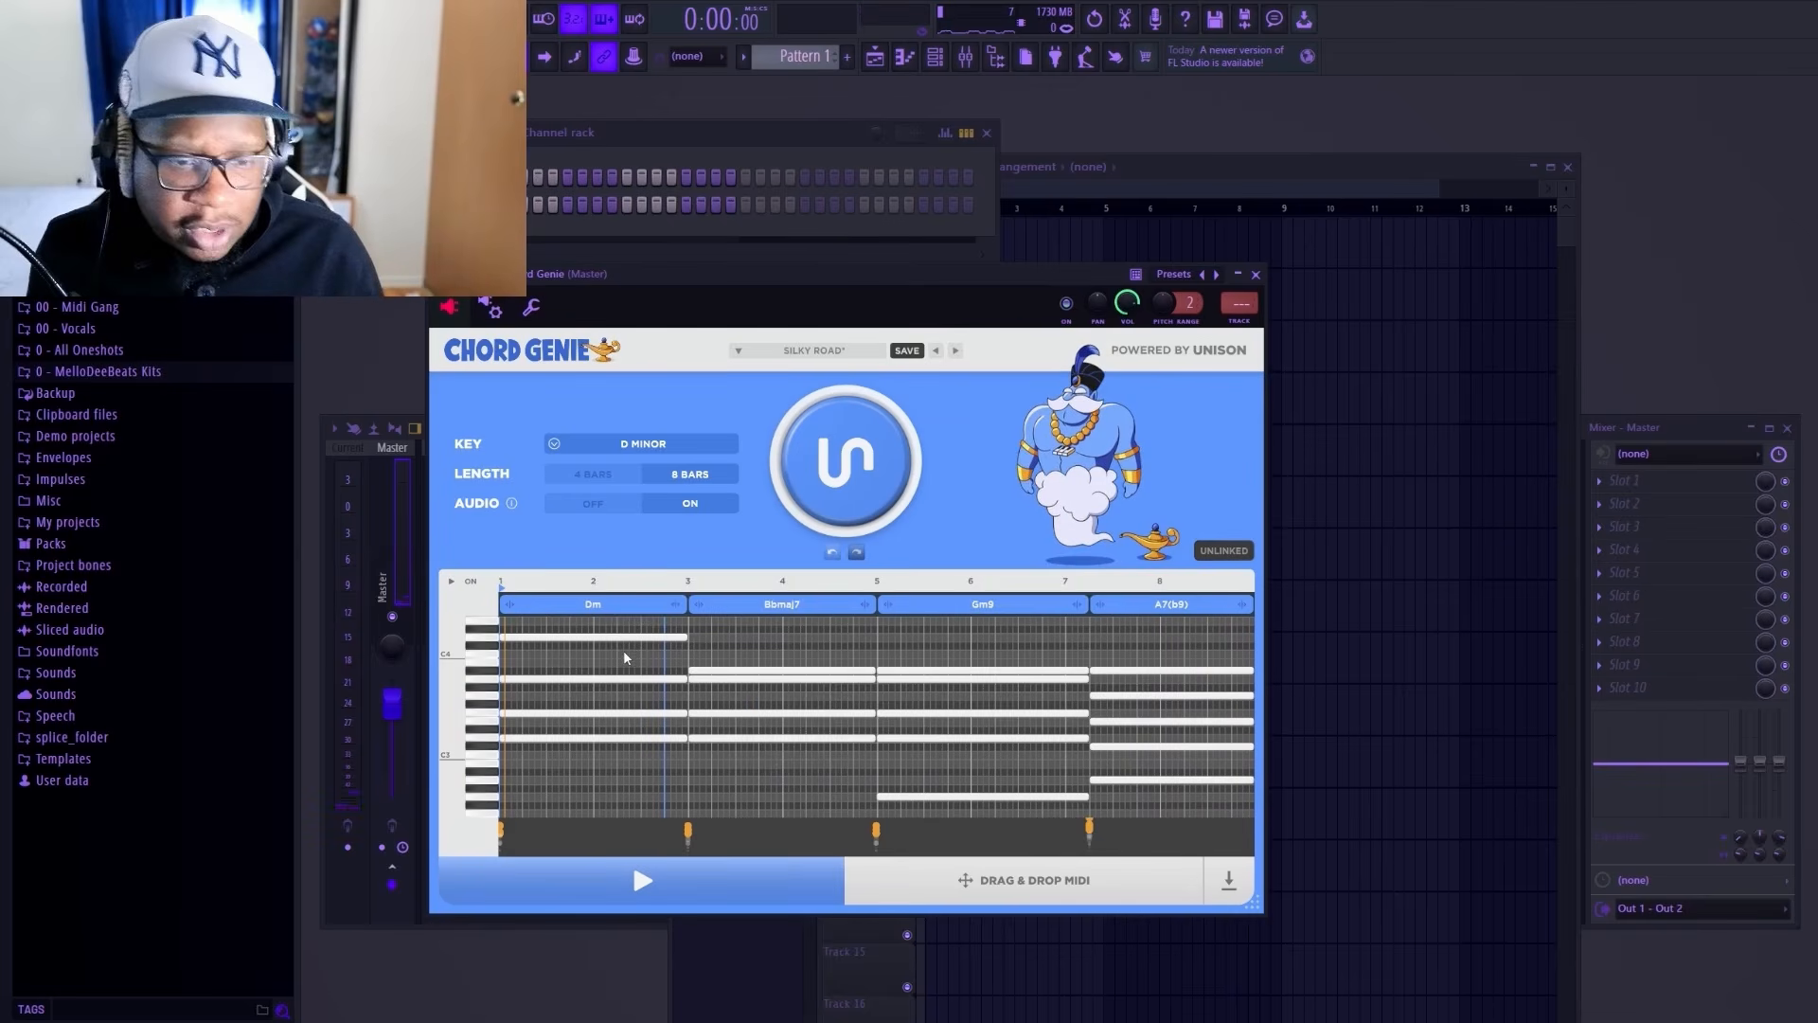
Step: Inspect the replacement chord options for the opening Dm chord without changing it, and generate another progression
{"action": "left_click", "coordinate": [631, 606]}
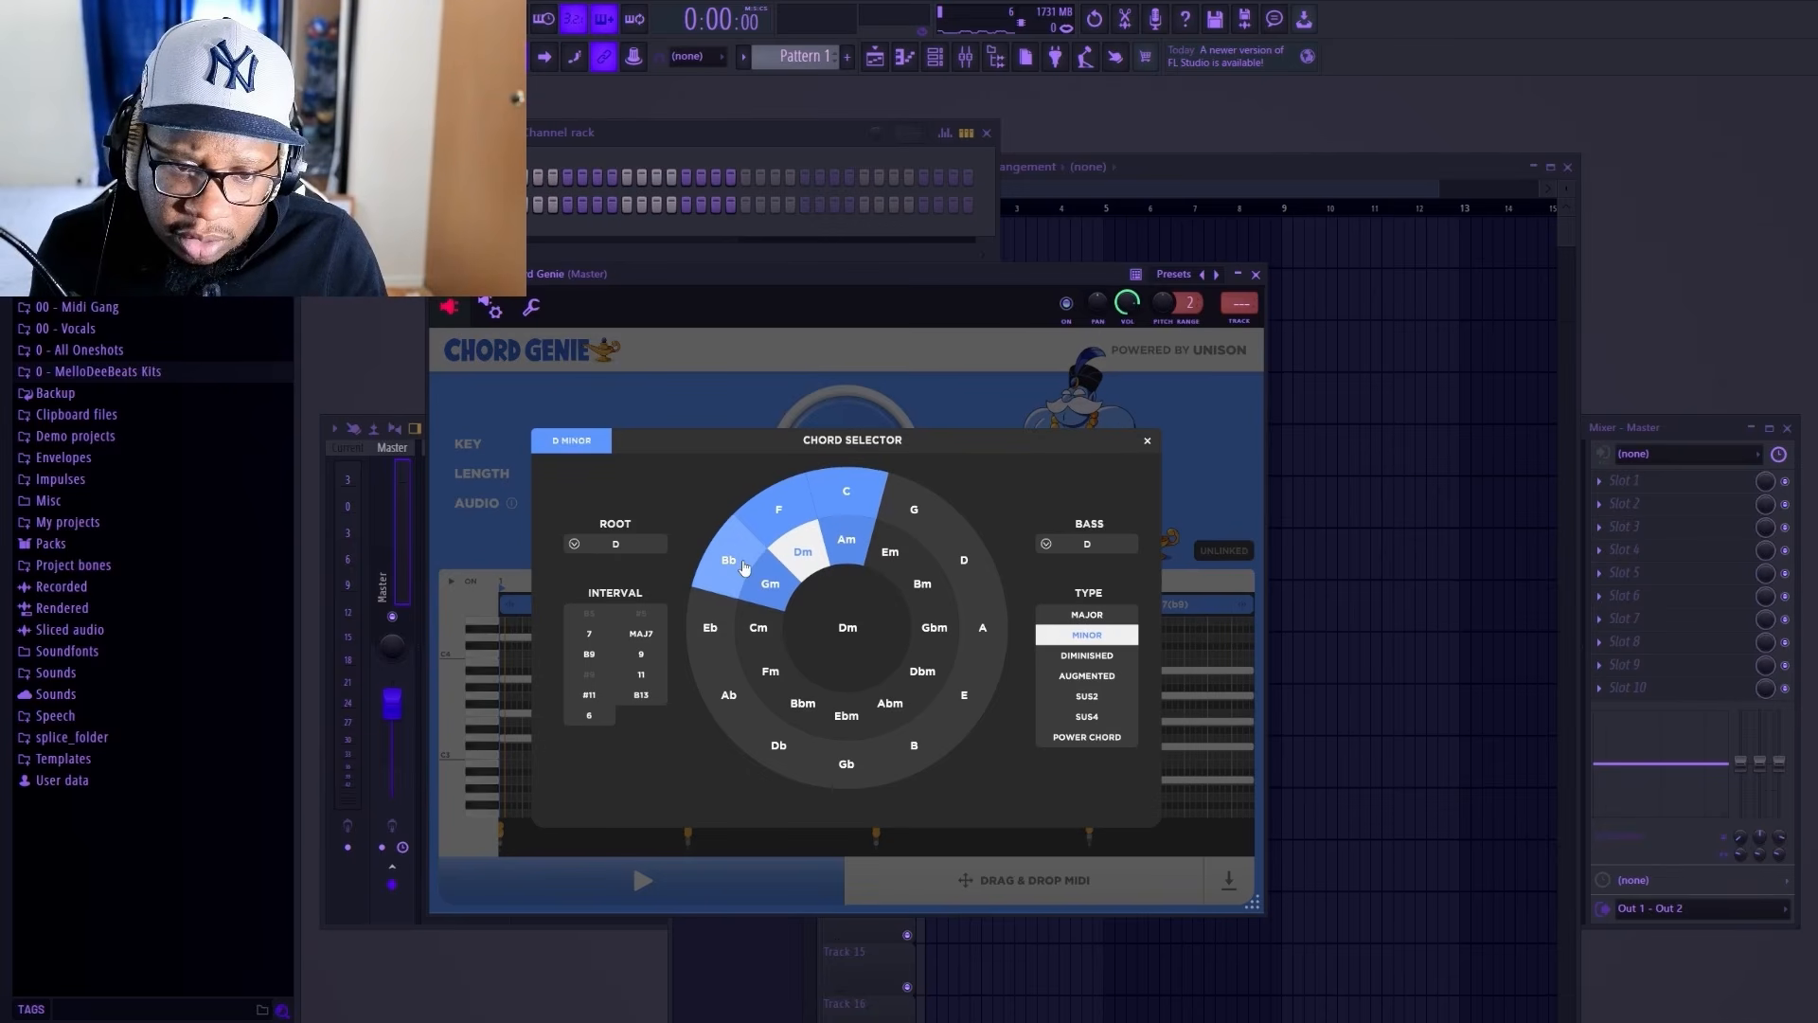
{"action": "left_click", "coordinate": [1148, 441]}
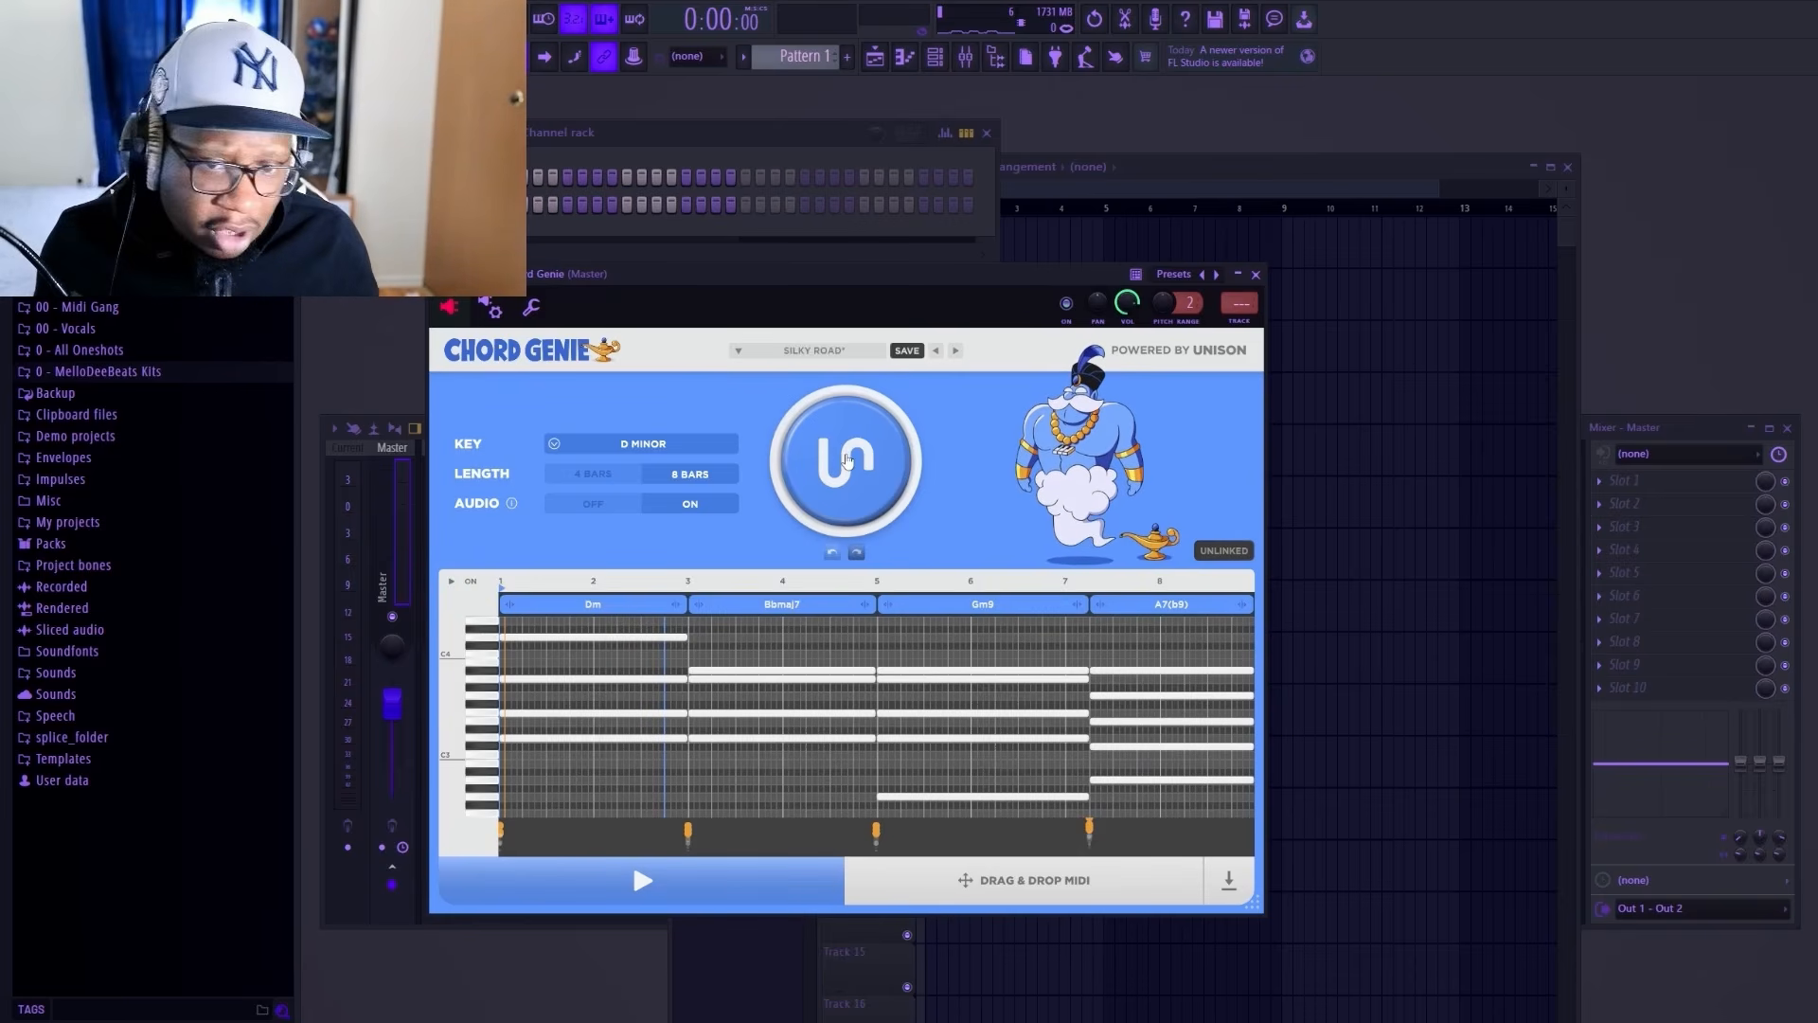
{"action": "left_click", "coordinate": [847, 485]}
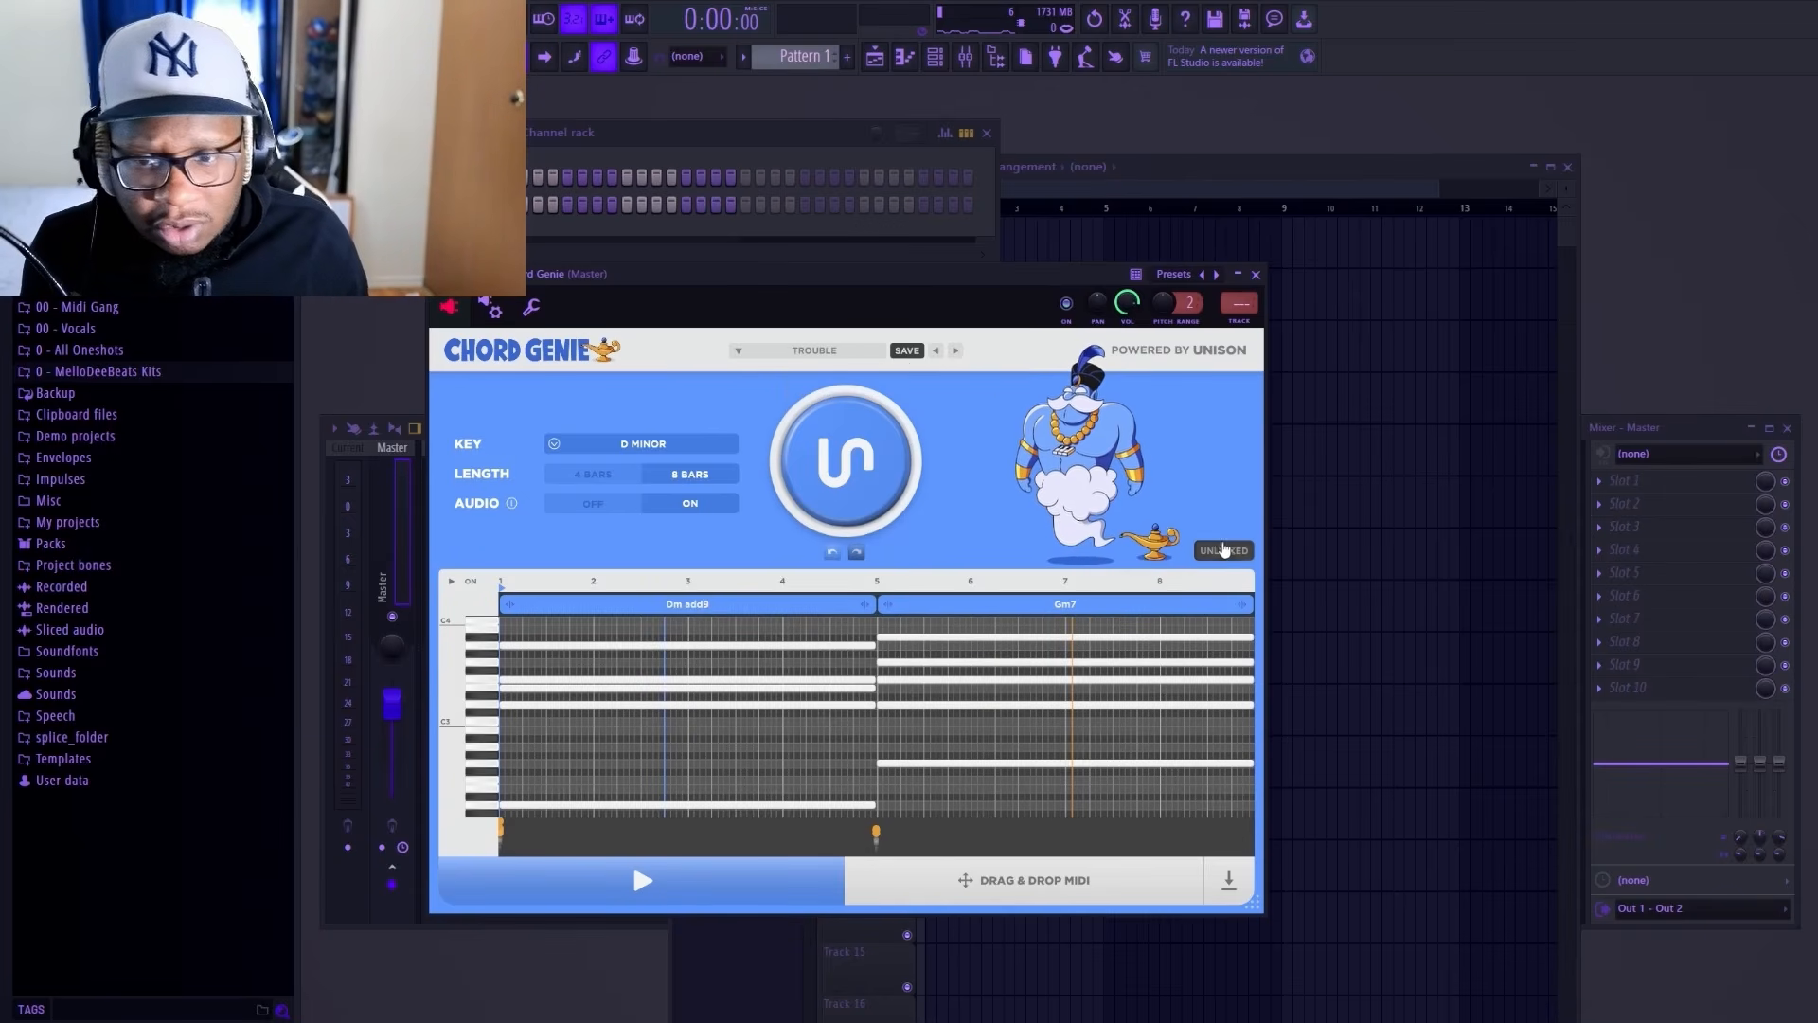
Step: Insert the Unison Bass Dragon instrument as a new channel in the channel rack
{"action": "right_click", "coordinate": [478, 196]}
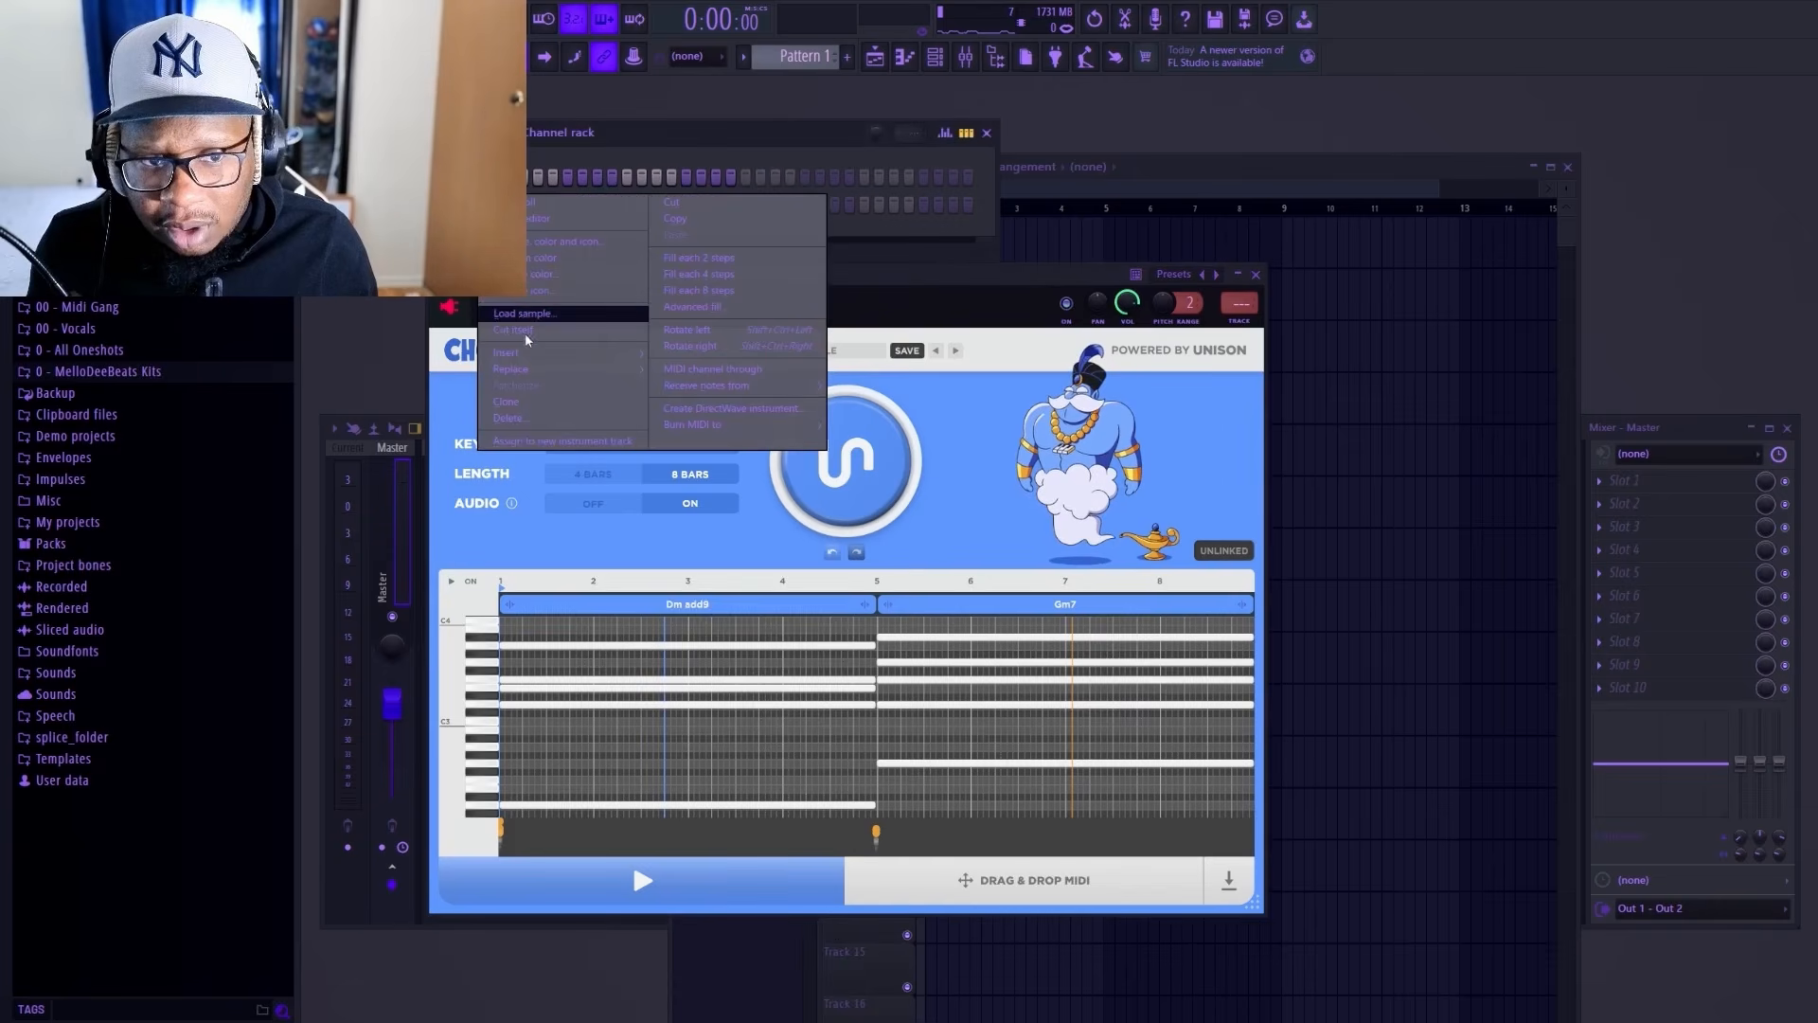
{"action": "mouse_move", "coordinate": [530, 357]}
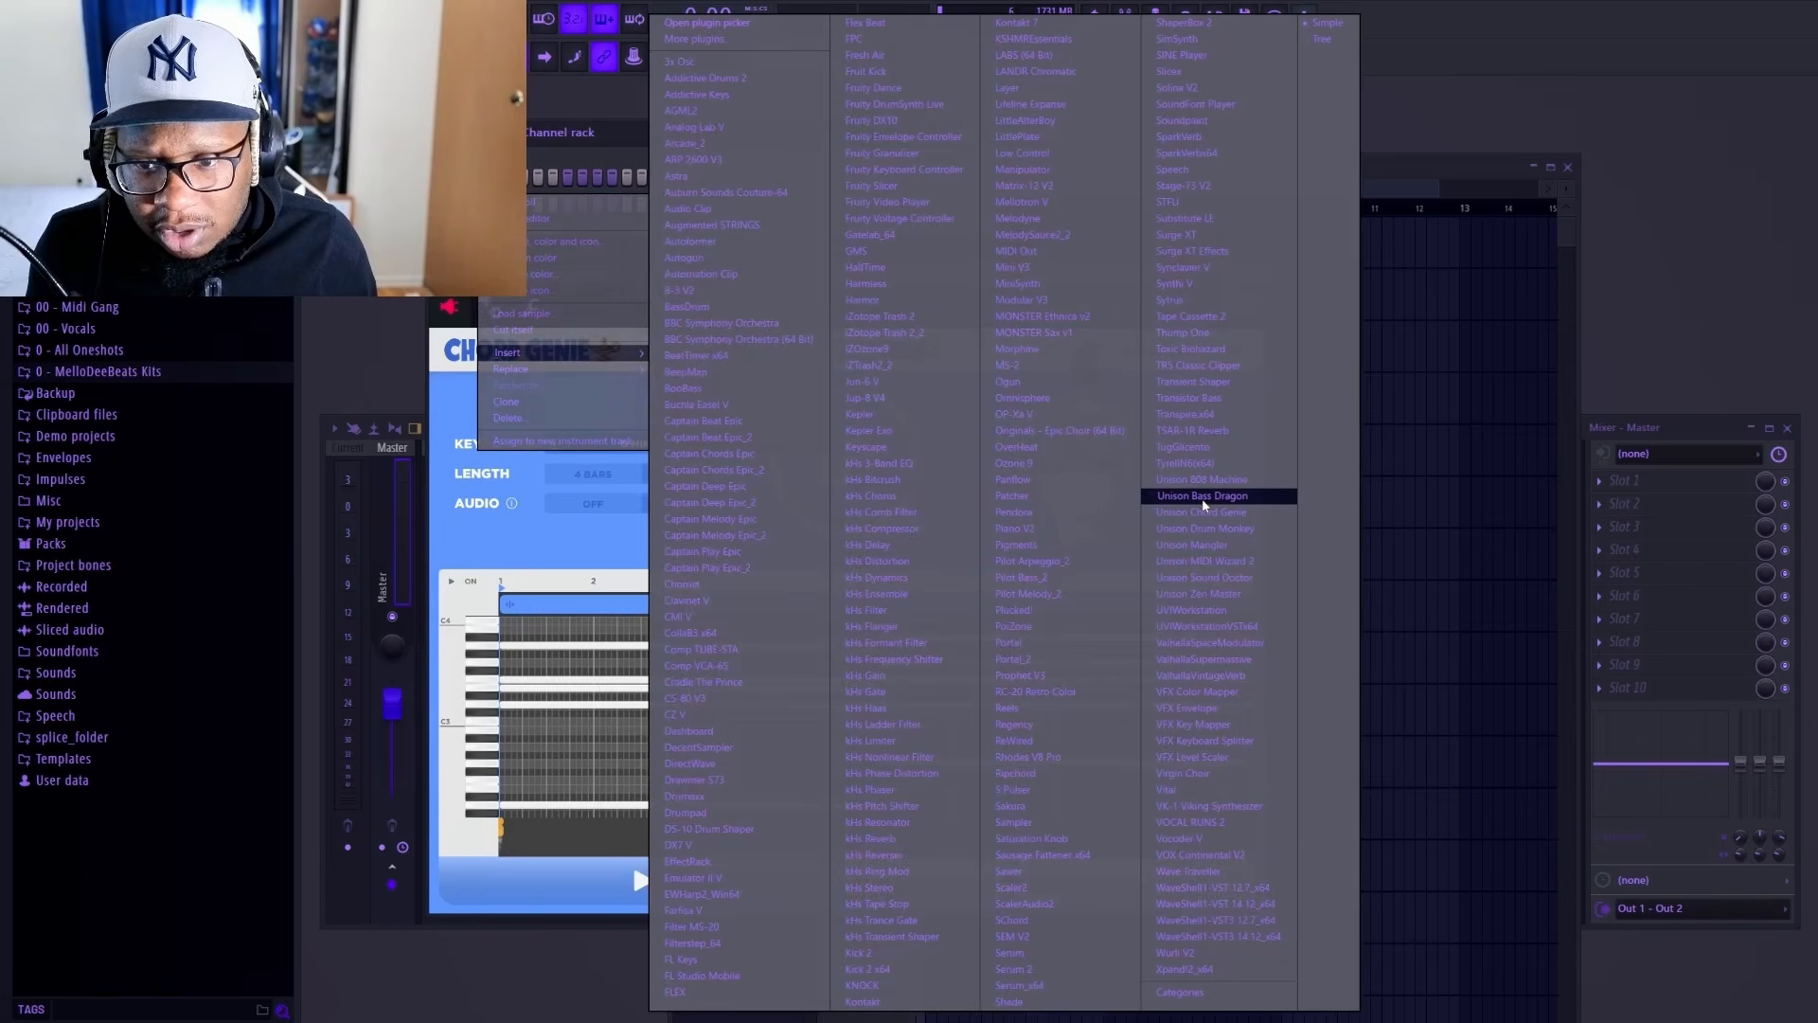
{"action": "left_click", "coordinate": [1203, 496]}
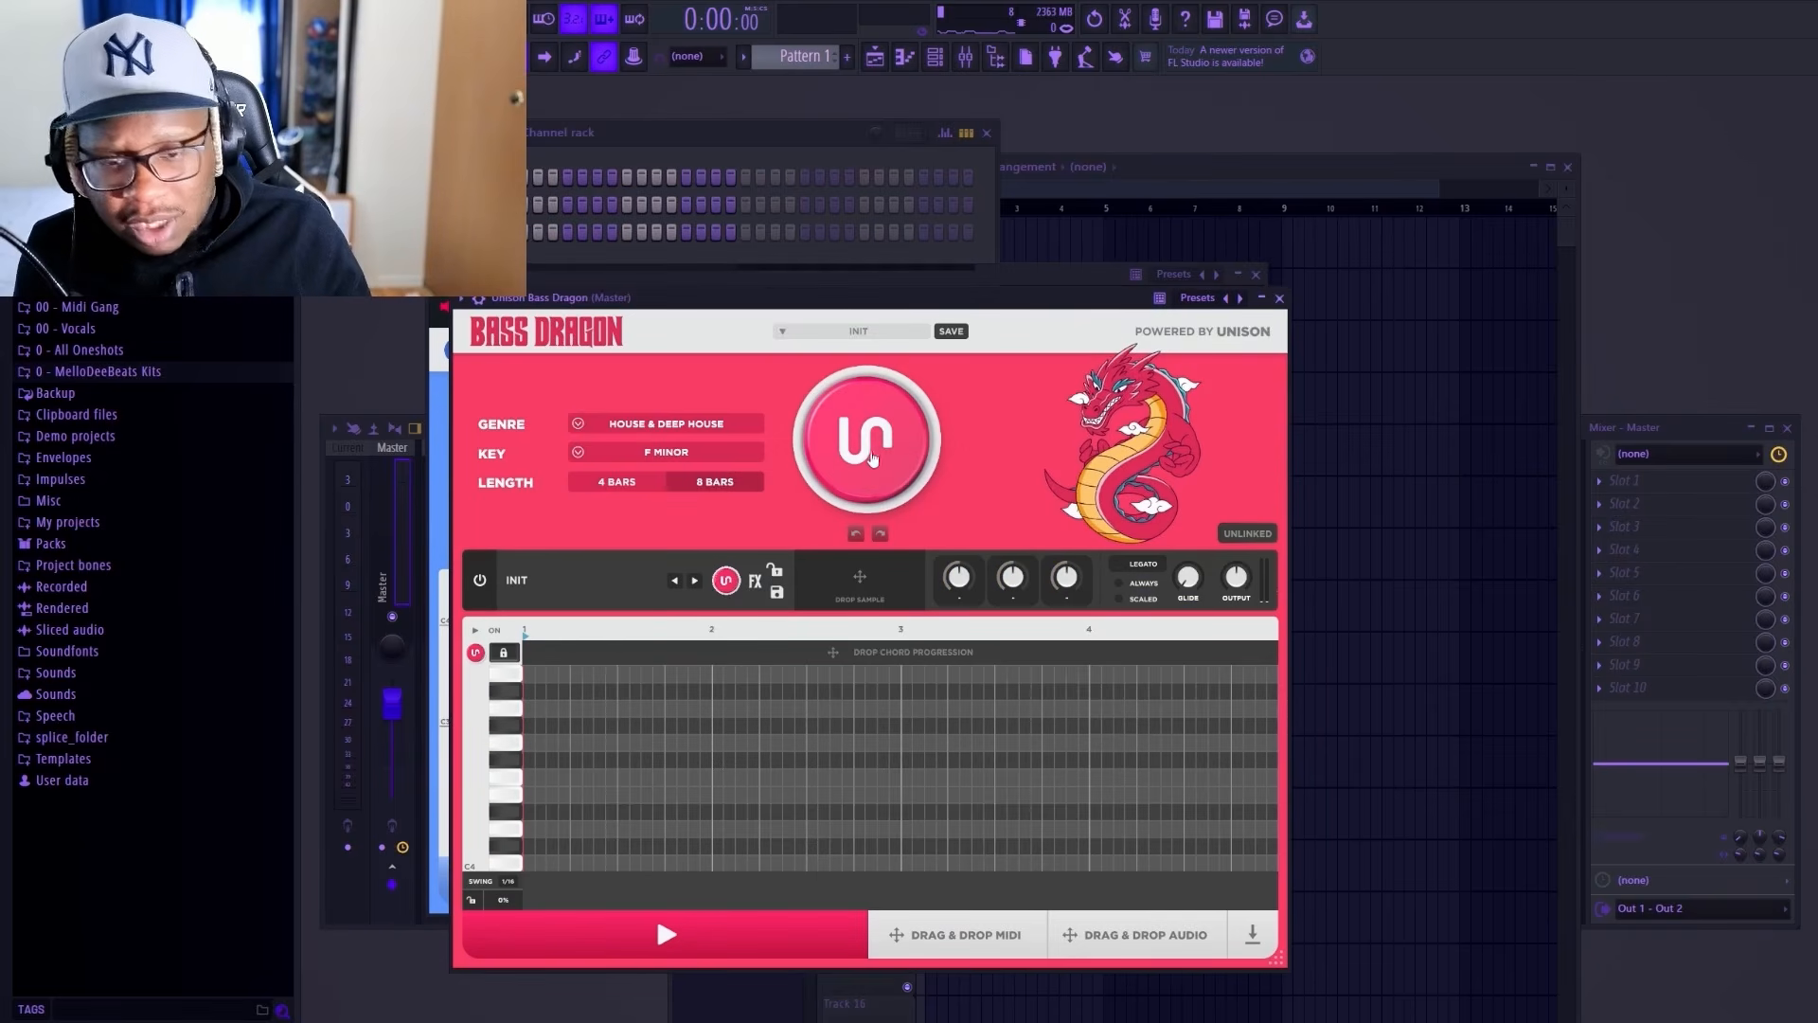
Step: Set Bass Dragon's genre to R&B (BASS) and link it with Chord Genie through GROUP 1
{"action": "left_click", "coordinate": [710, 428]}
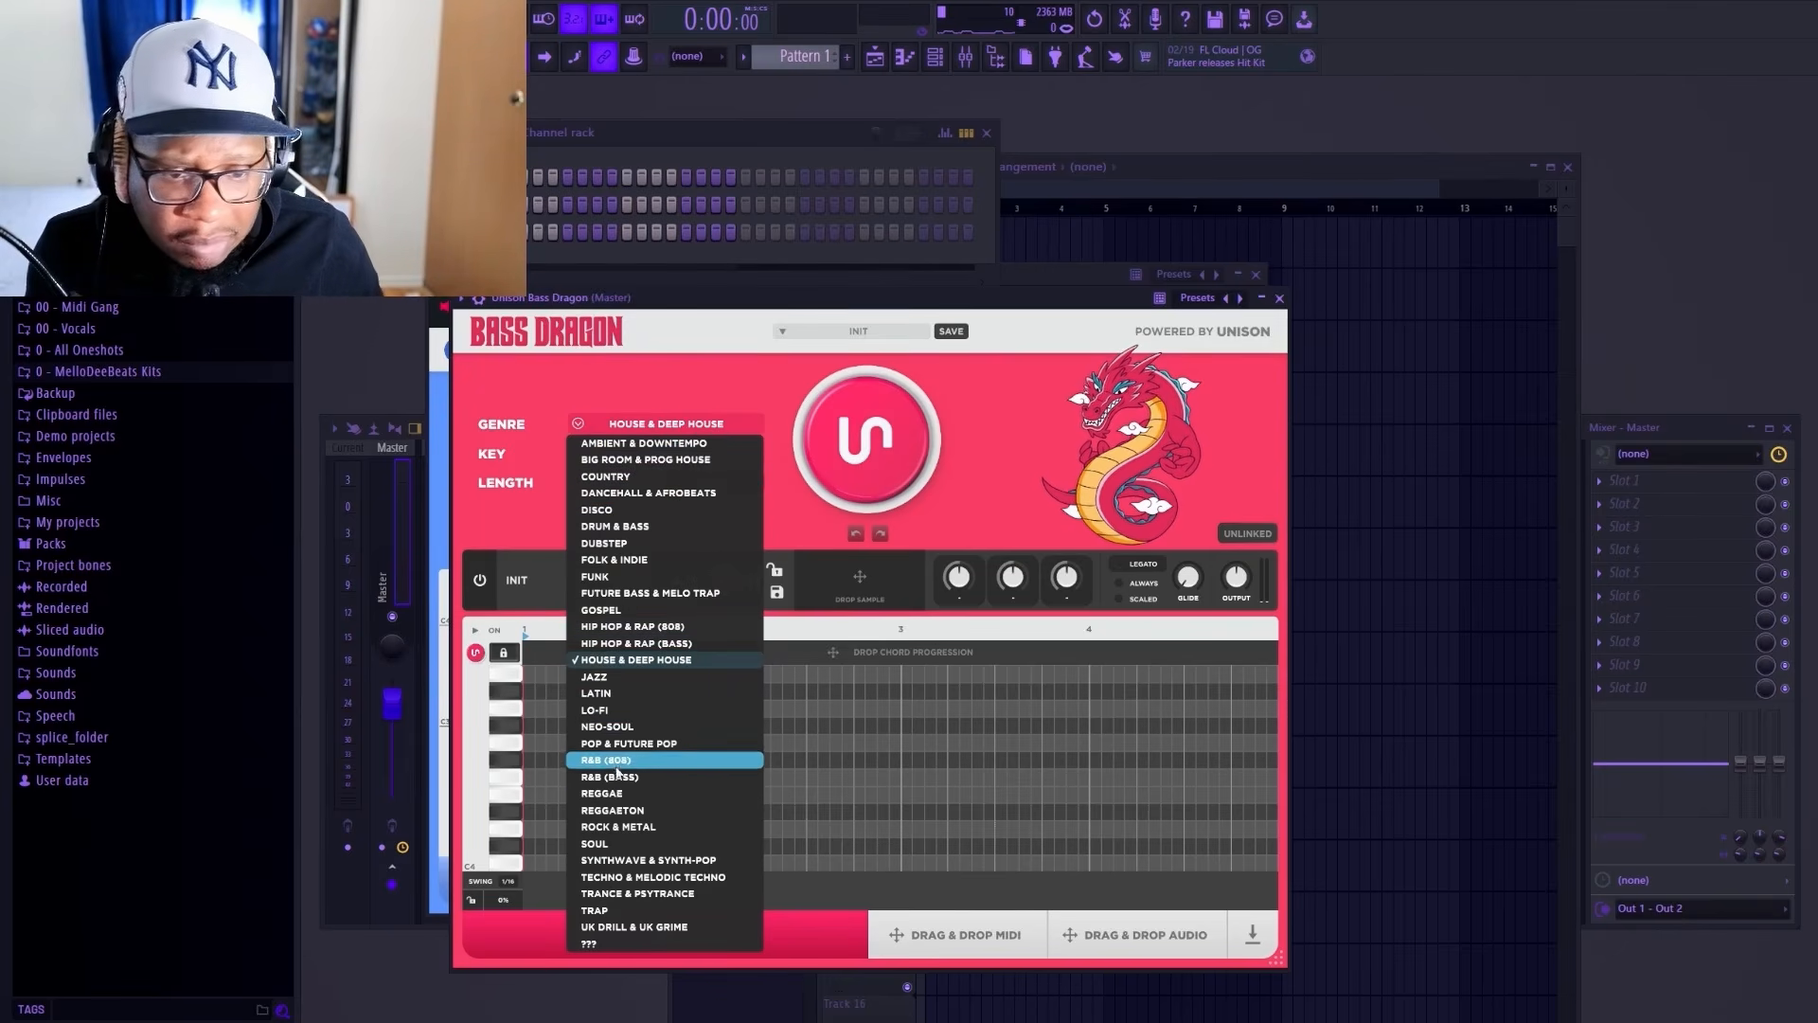
{"action": "left_click", "coordinate": [608, 776]}
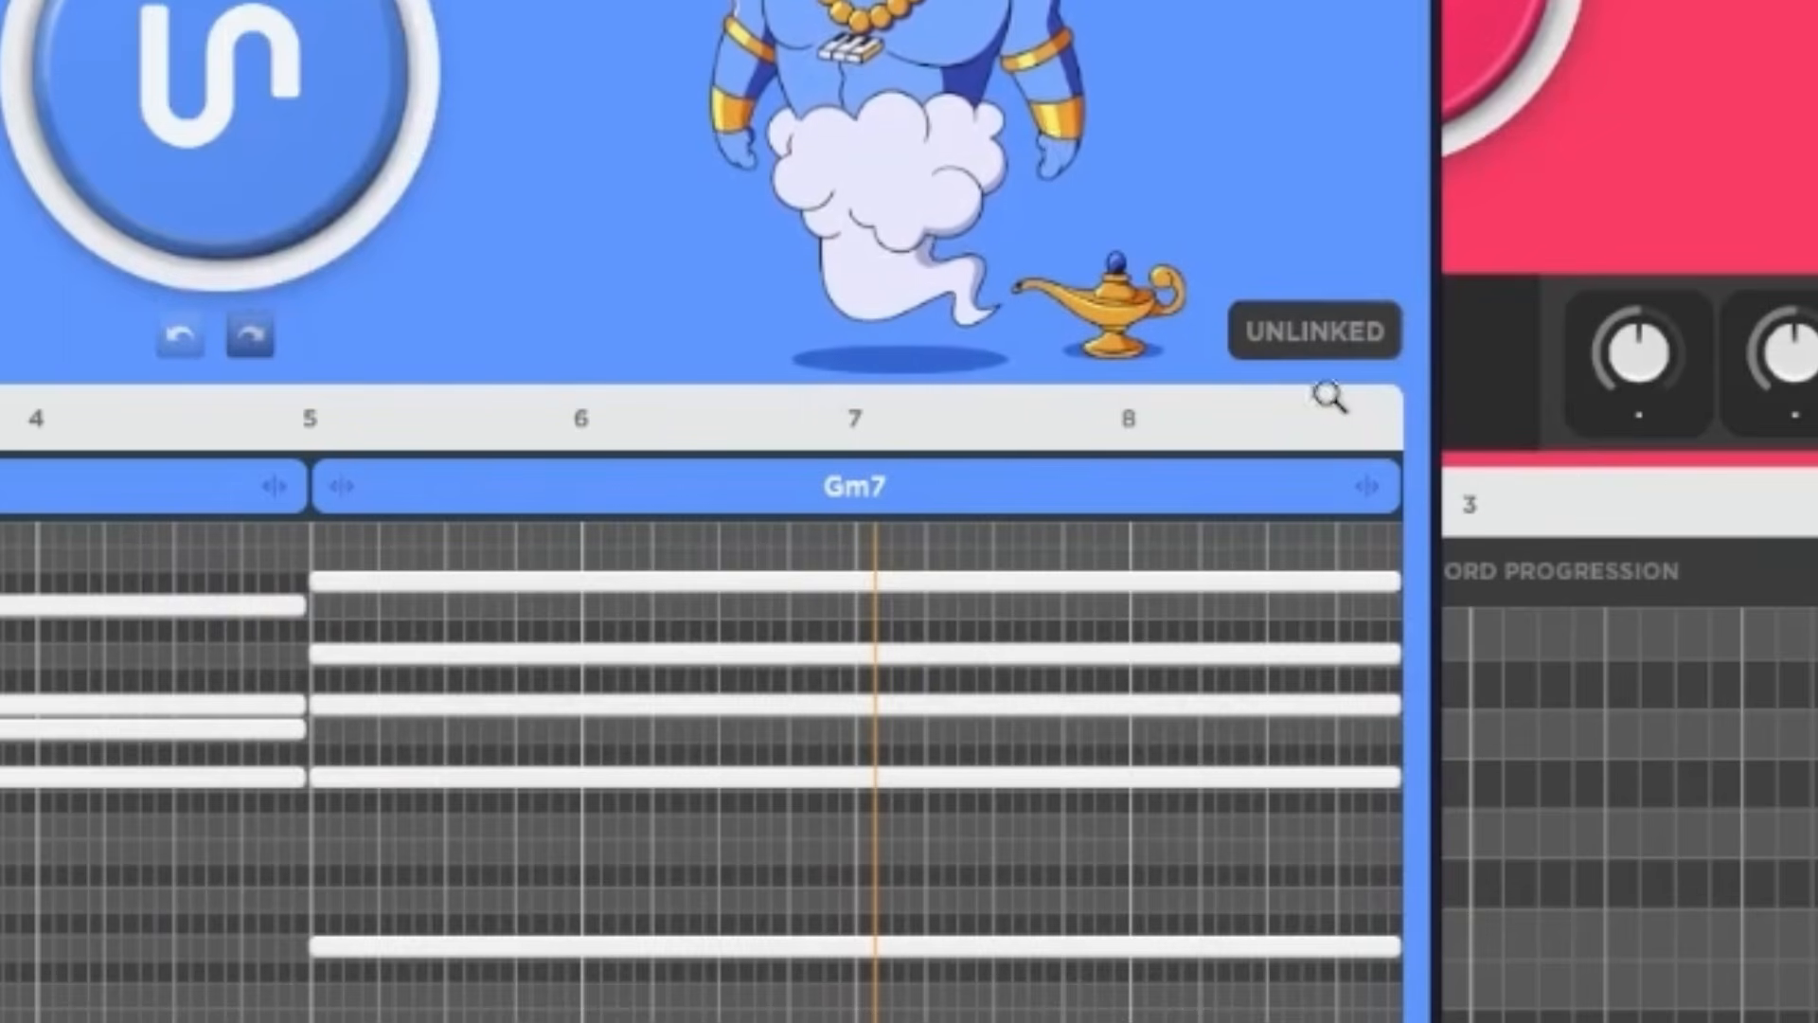
{"action": "left_click", "coordinate": [1316, 331]}
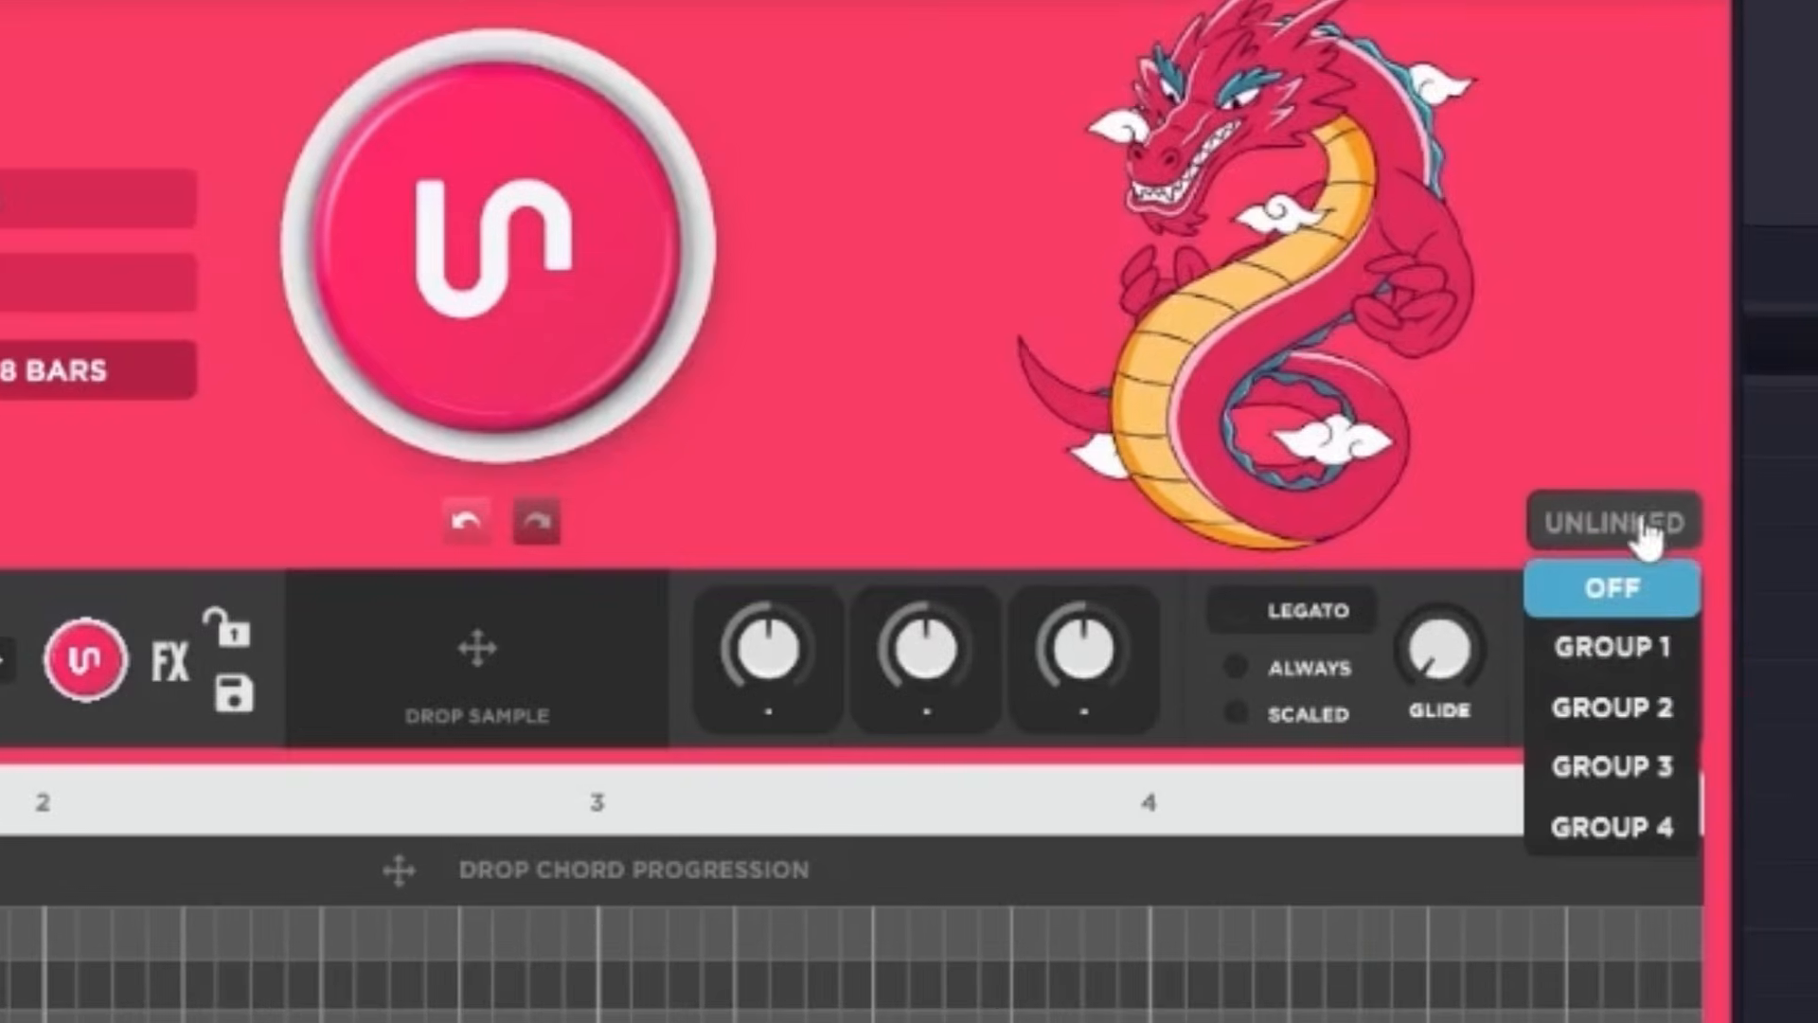
{"action": "left_click", "coordinate": [1610, 645]}
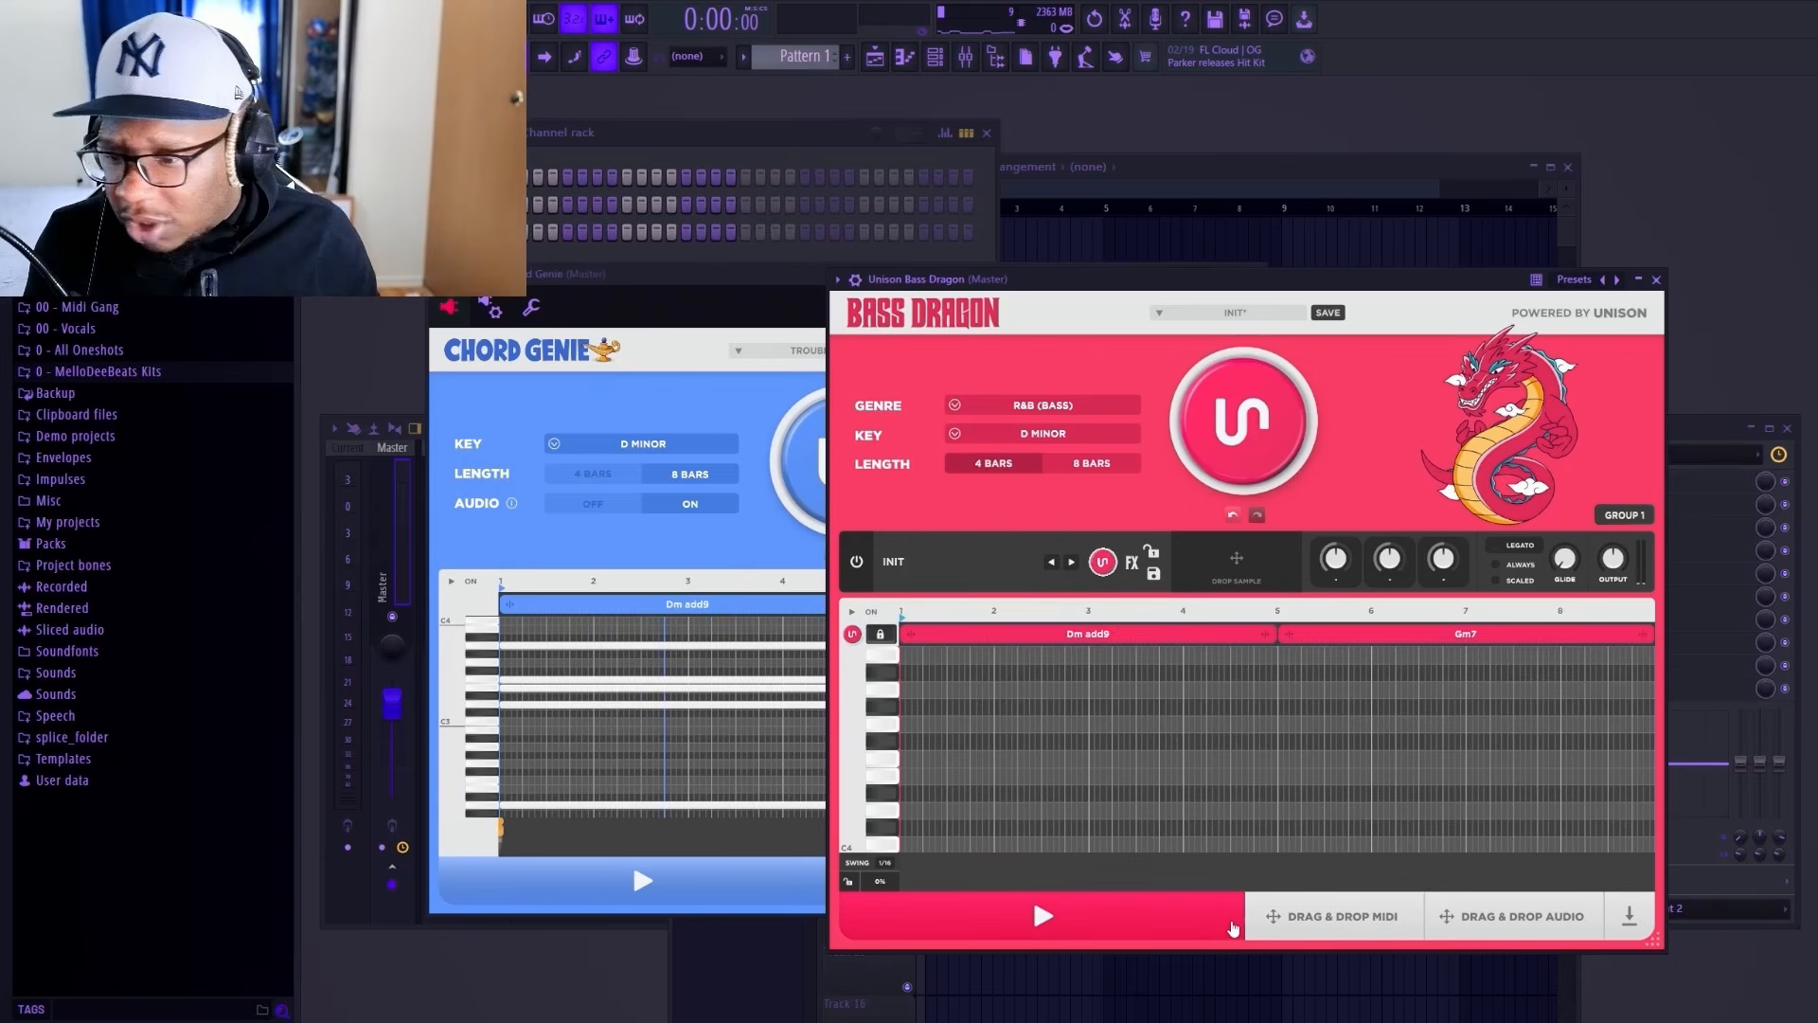
Step: Generate a Bass Dragon bassline over the linked chords and play the pattern, with the channel rack shown
{"action": "left_click", "coordinate": [1222, 487]}
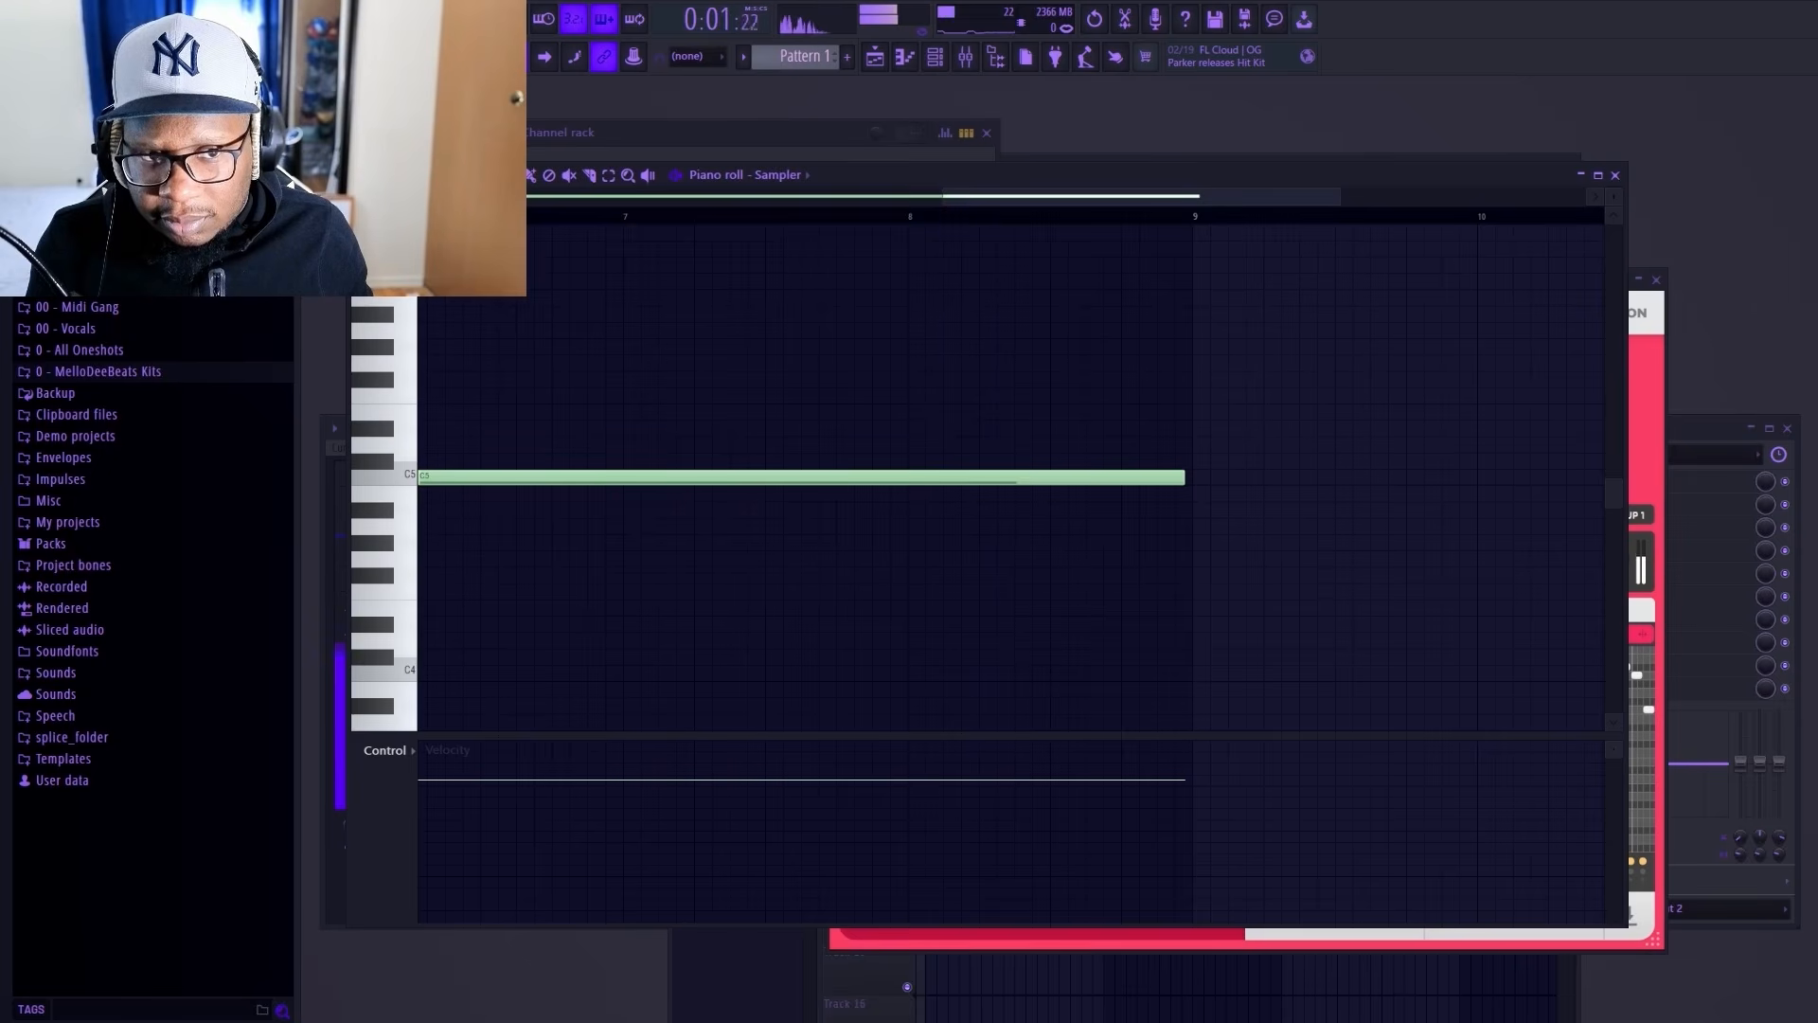
{"action": "key", "text": "F6"}
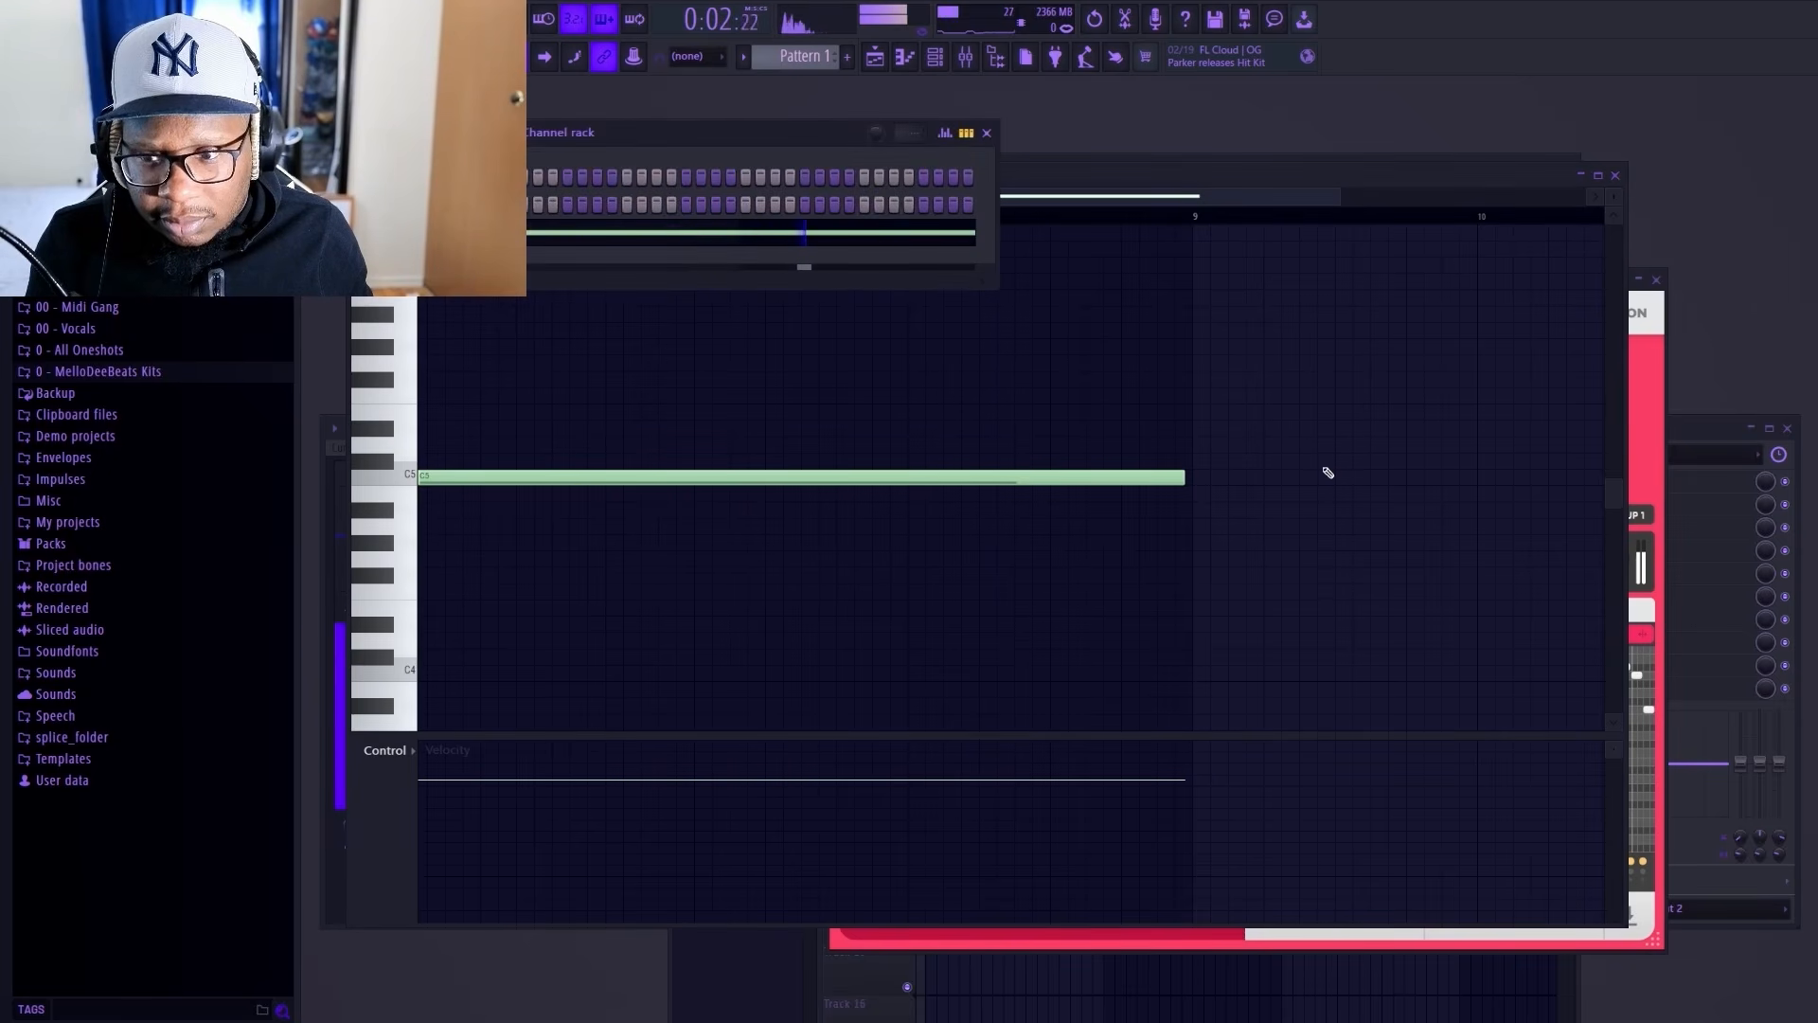
{"action": "left_click", "coordinate": [1653, 436]}
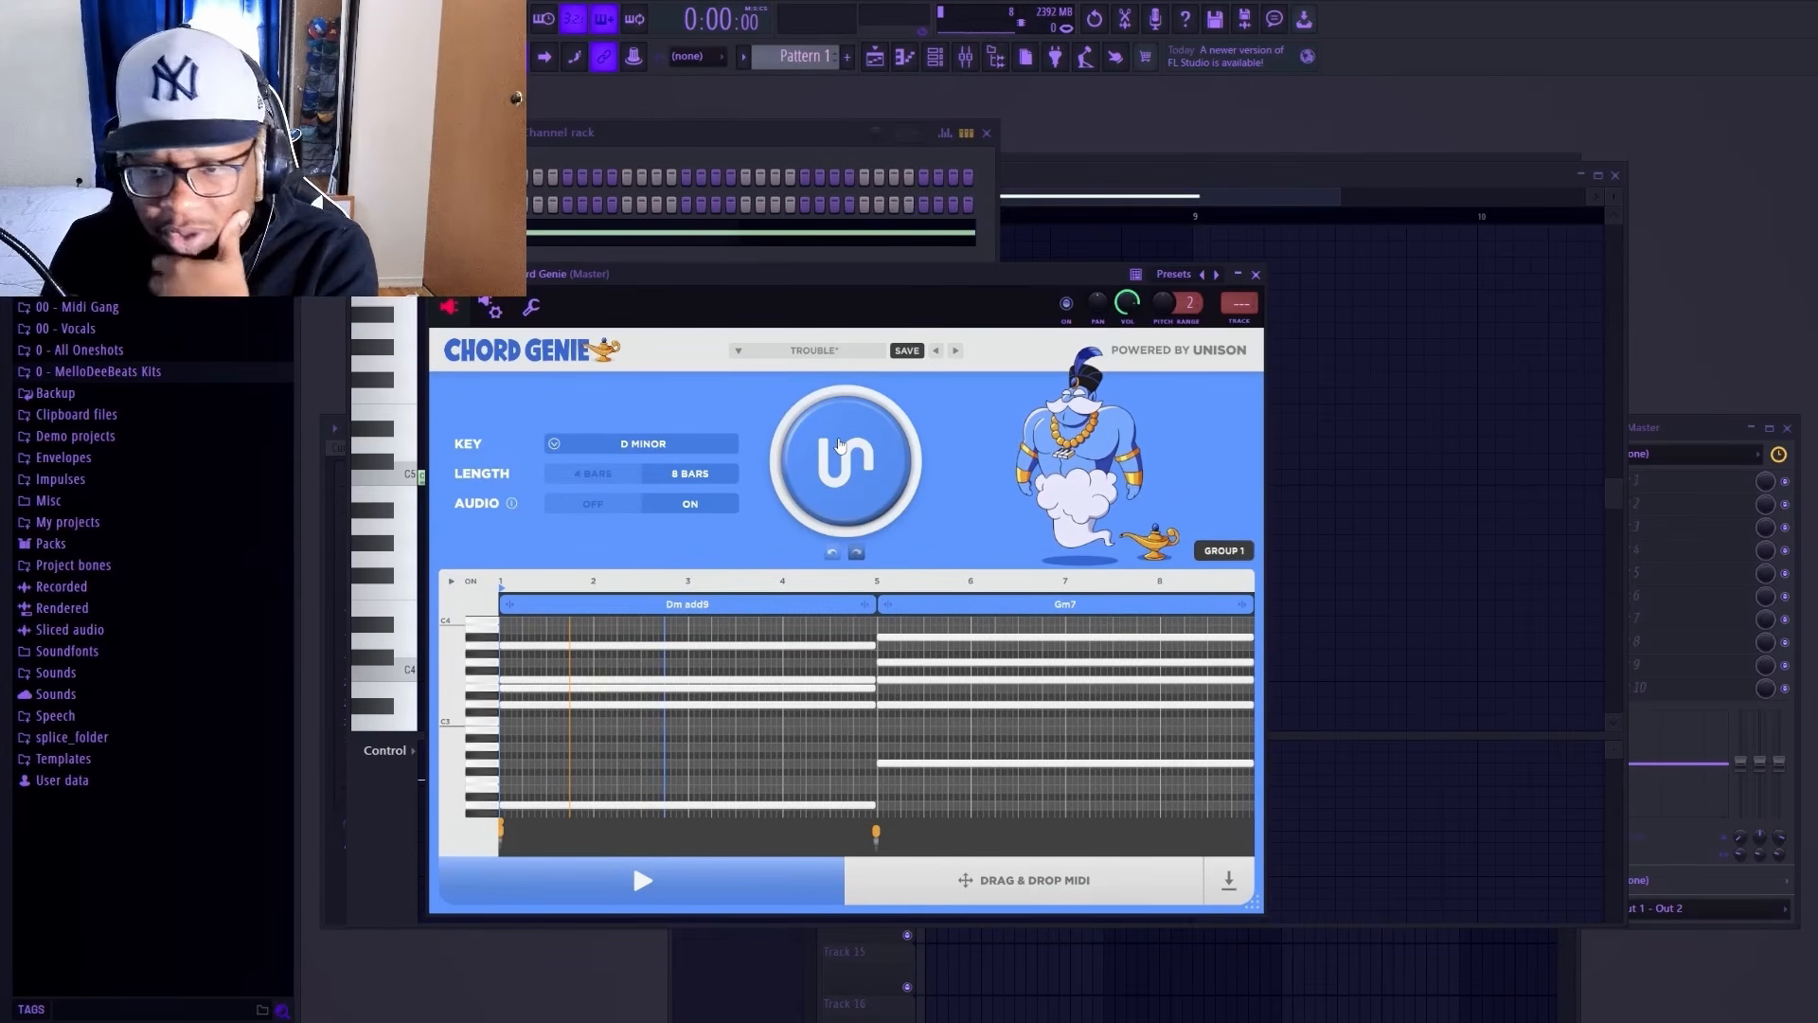
Step: Generate a new D minor progression in Chord Genie, then switch to 4 bars, generate another and play it
{"action": "left_click", "coordinate": [839, 445]}
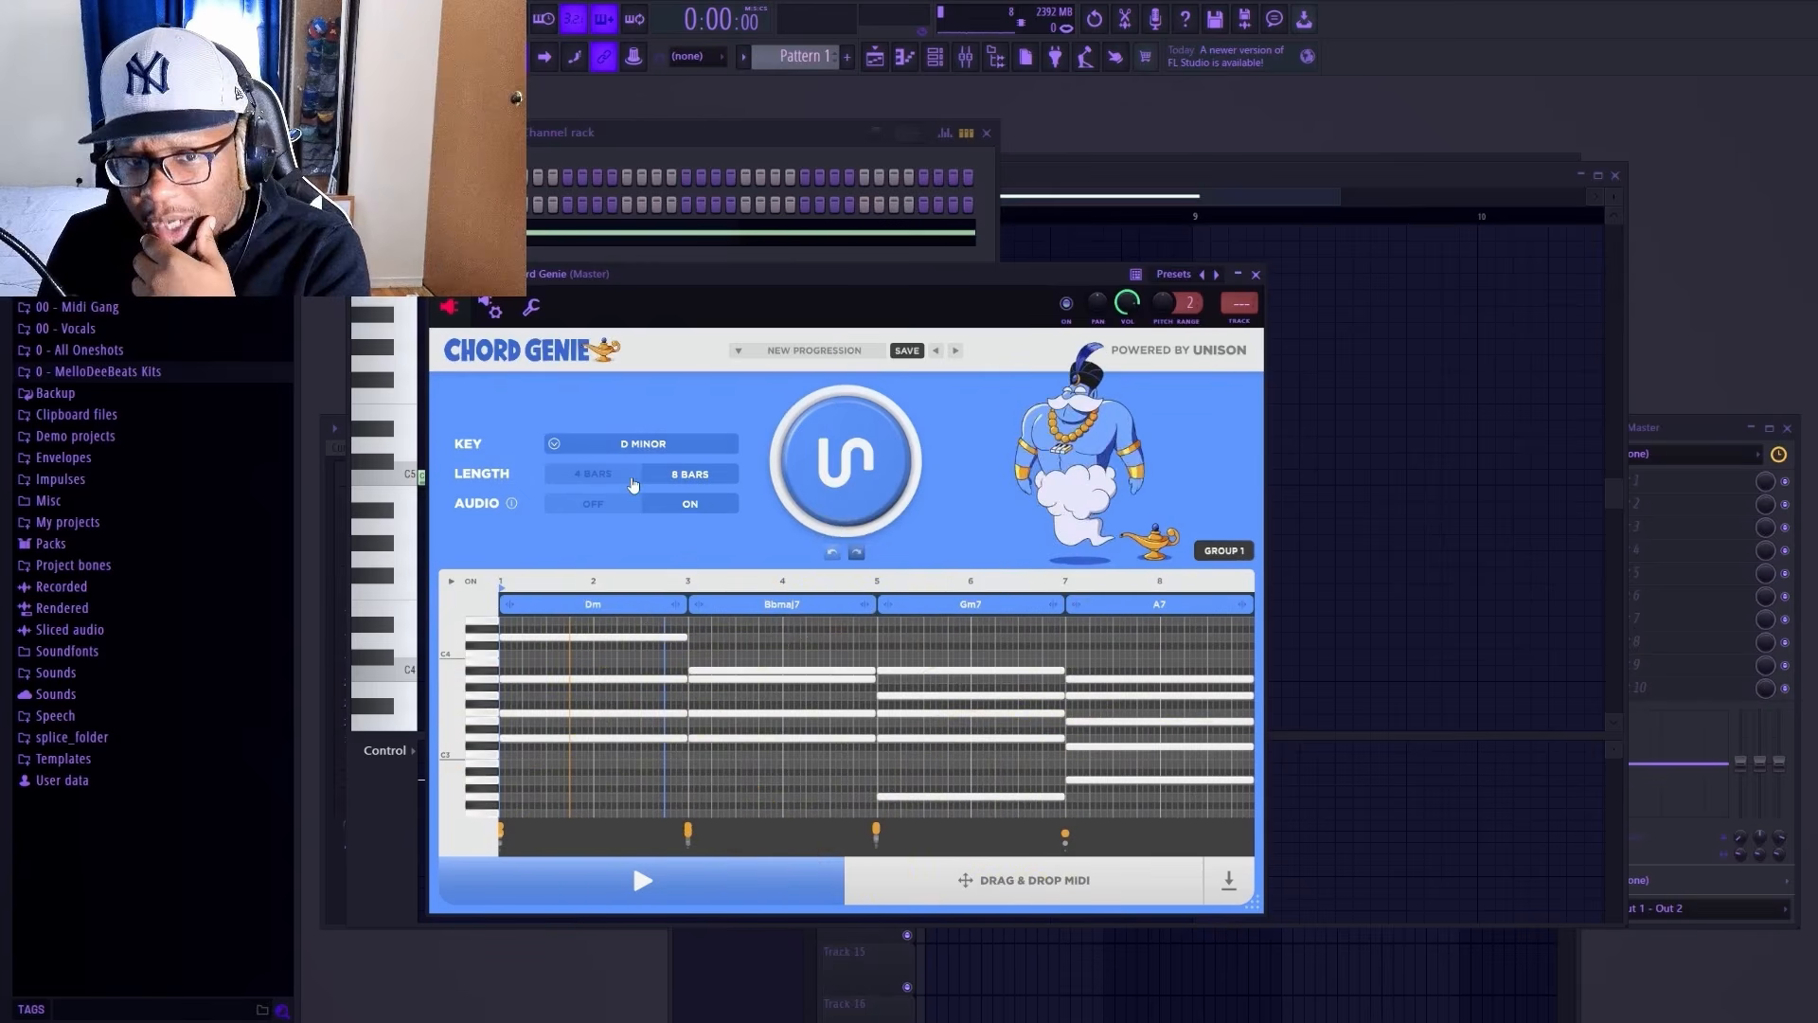
{"action": "left_click", "coordinate": [597, 474]}
{"action": "left_click", "coordinate": [804, 483]}
{"action": "left_click", "coordinate": [643, 880]}
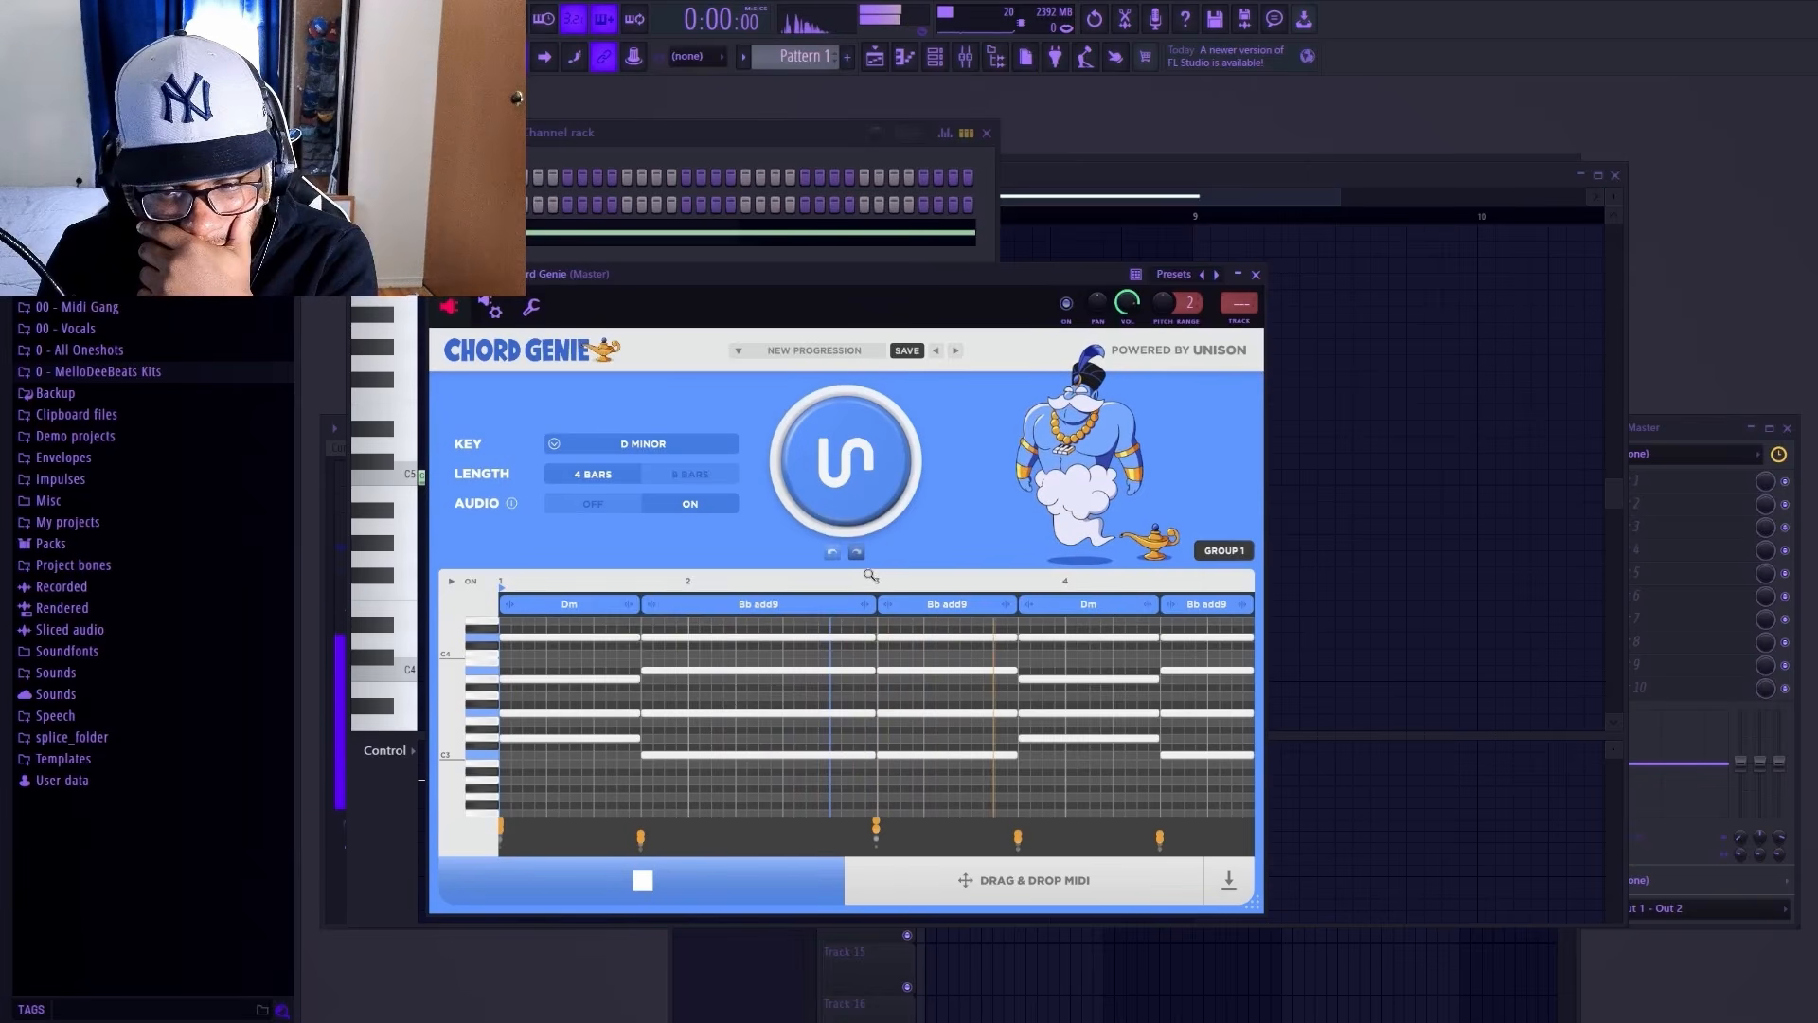
Step: Generate further Chord Genie progressions, ending on an 8-bar one in Eb major, and generate a matching R&B groove in Bass Dragon
{"action": "left_click", "coordinate": [818, 491]}
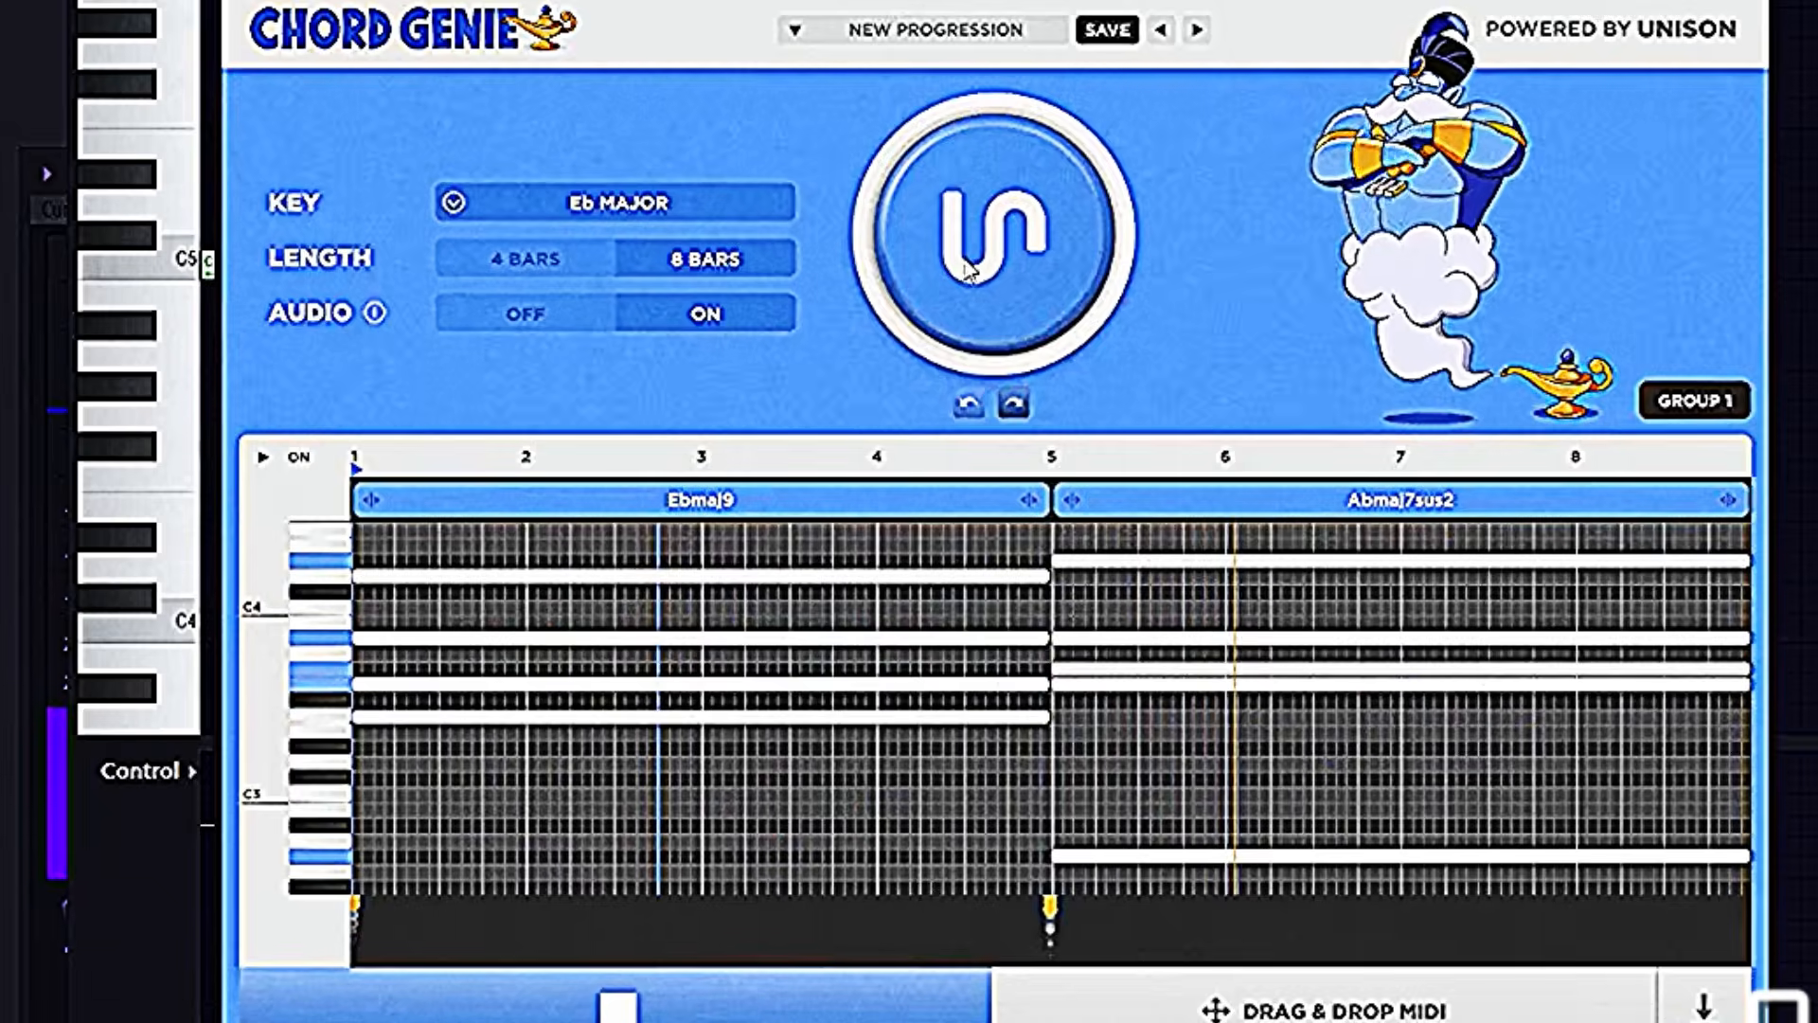
{"action": "left_click", "coordinate": [823, 476]}
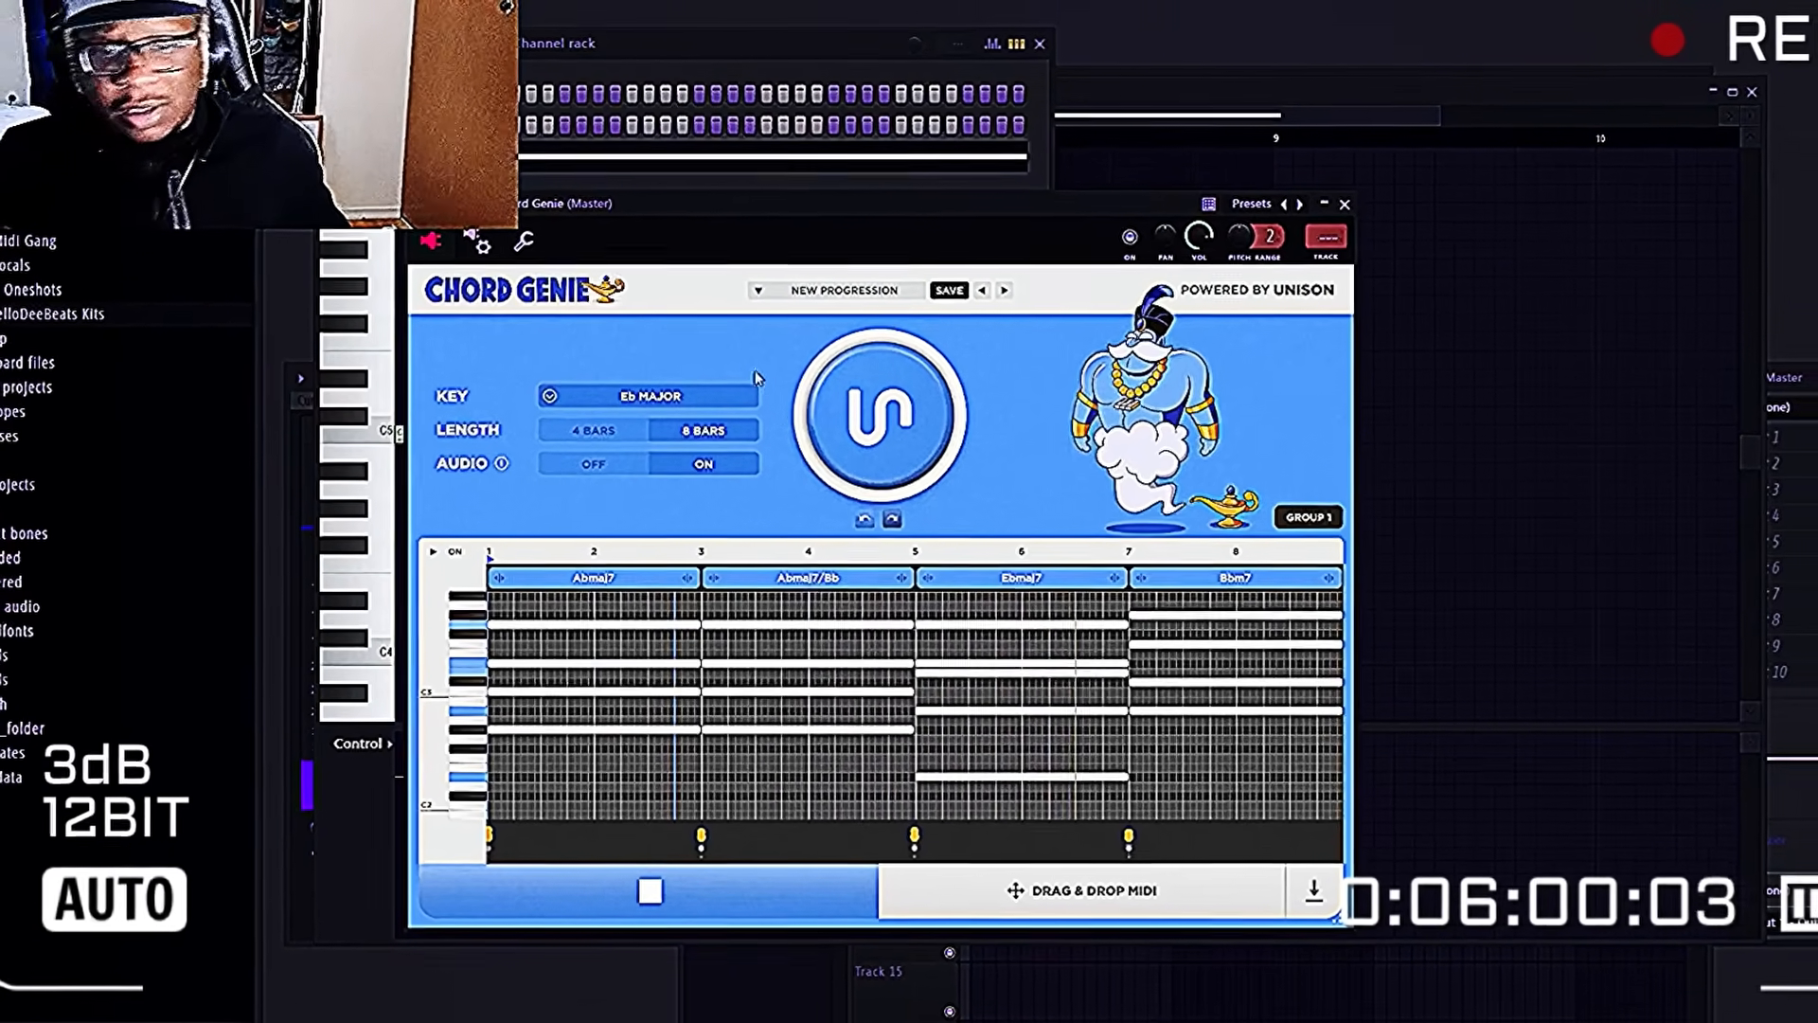
{"action": "left_click", "coordinate": [943, 311]}
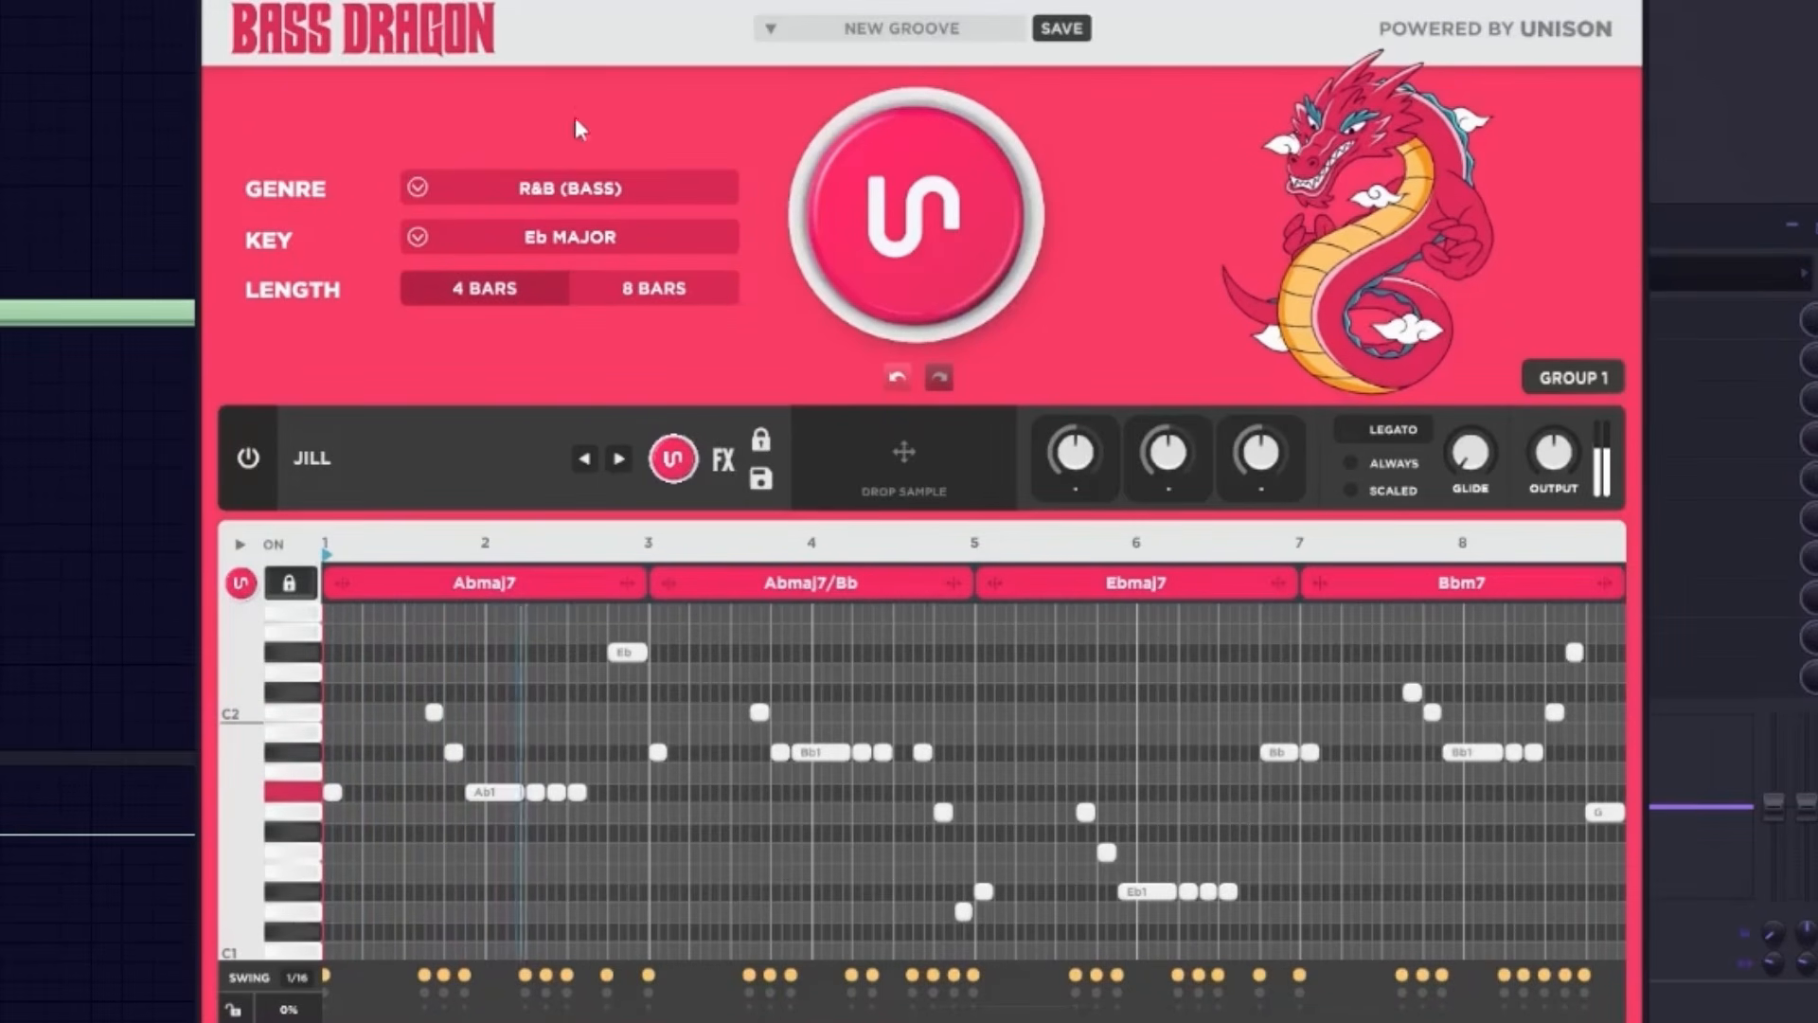
{"action": "left_click", "coordinate": [894, 258]}
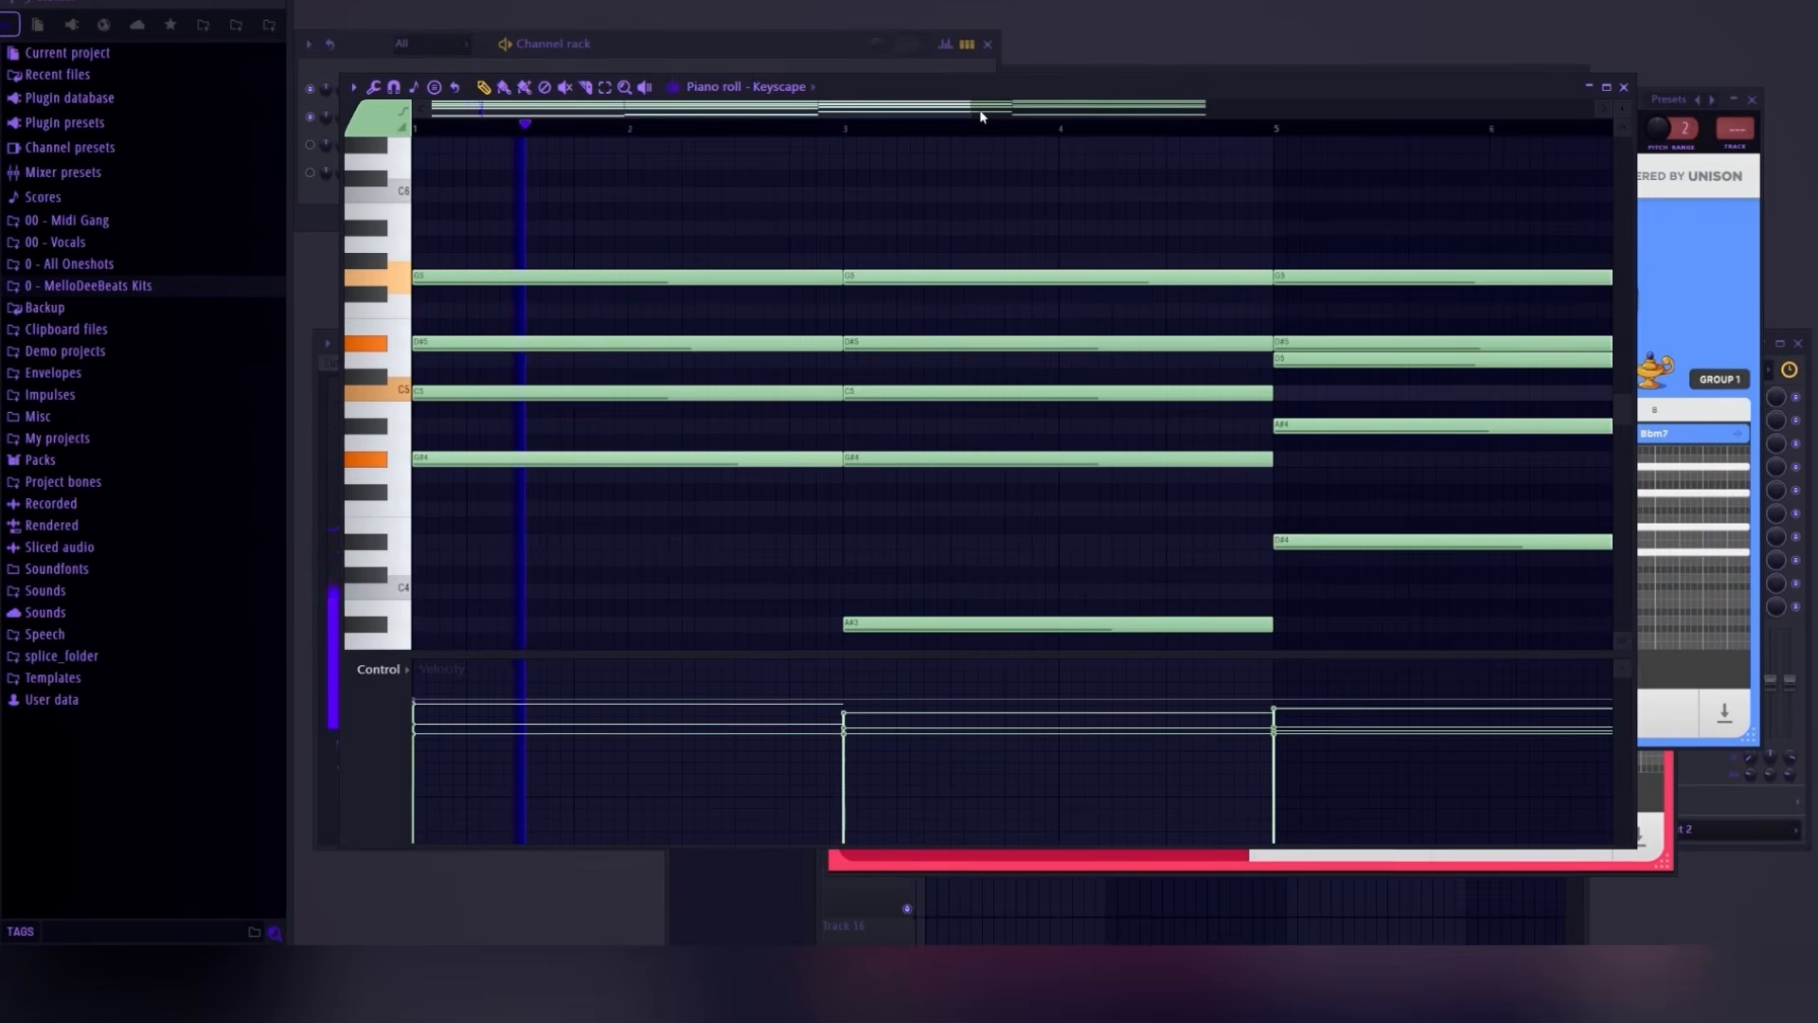
Step: Load the Rhodes - Classic Suitcase Studio sound in the Keyscape channel and close the instrument window
{"action": "left_click_drag", "start_coordinate": [971, 110], "coordinate": [1389, 159]}
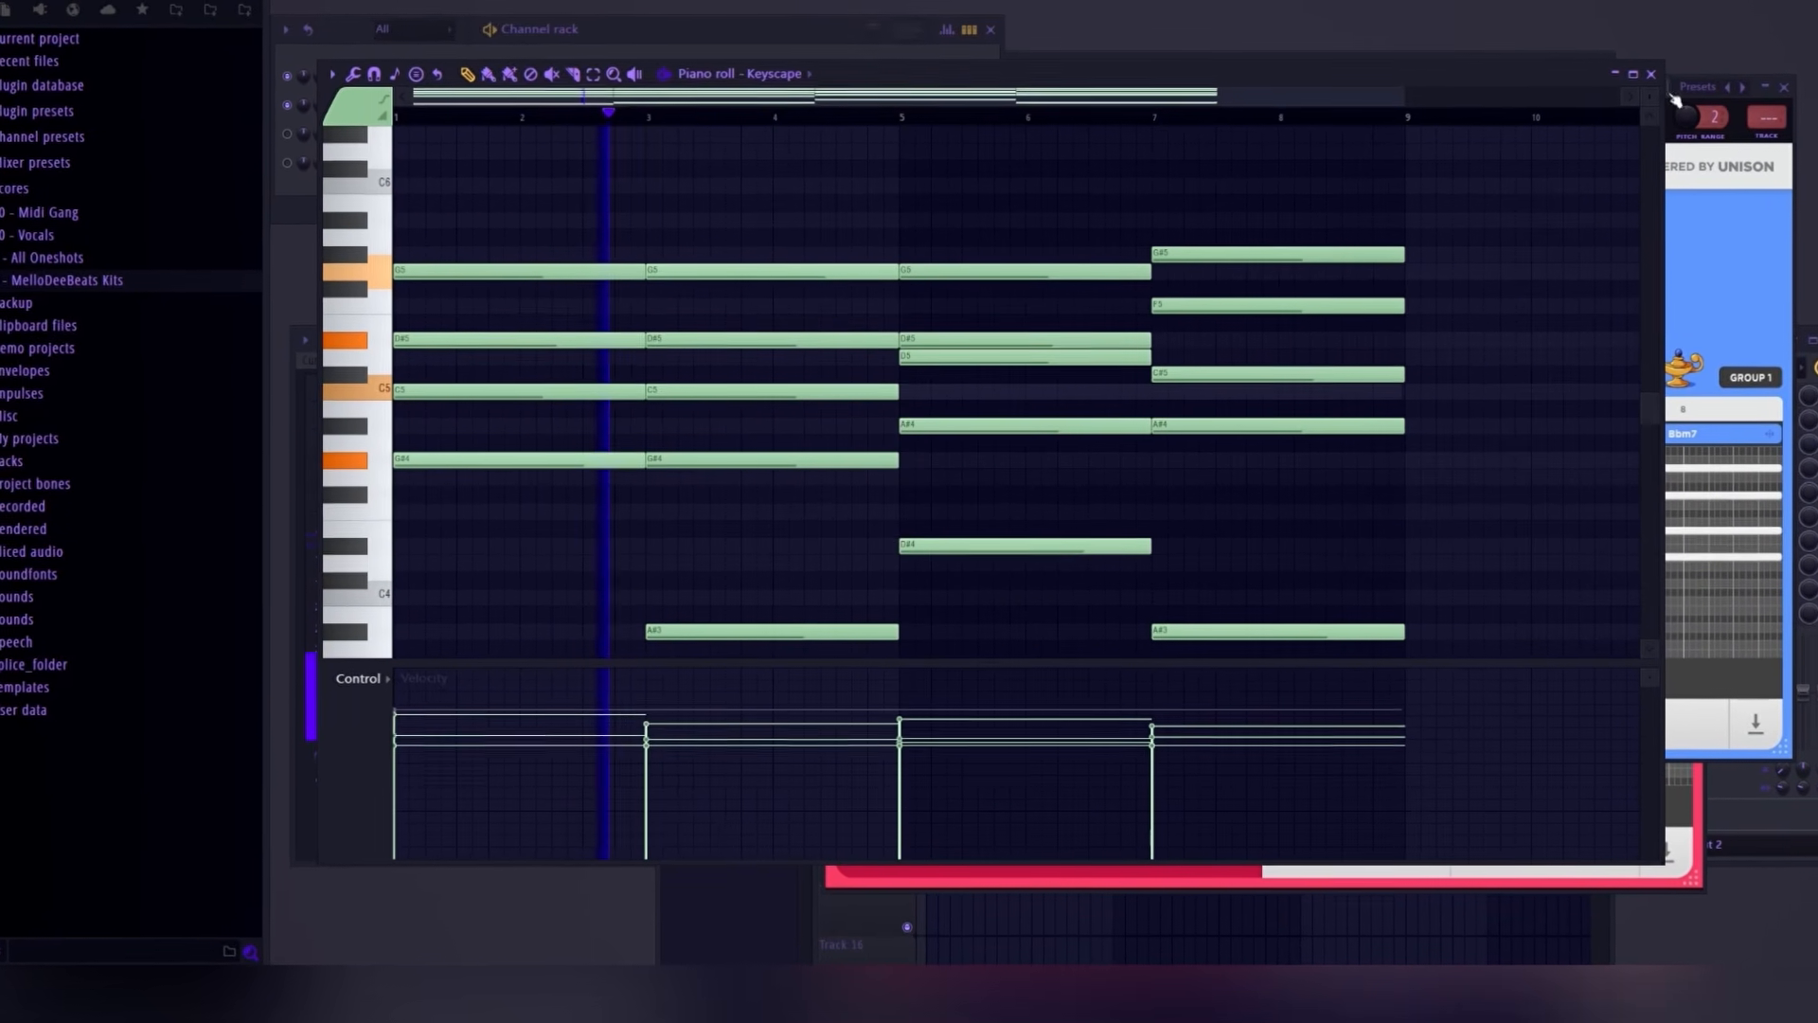
{"action": "left_click_drag", "start_coordinate": [1650, 97], "coordinate": [1651, 127]}
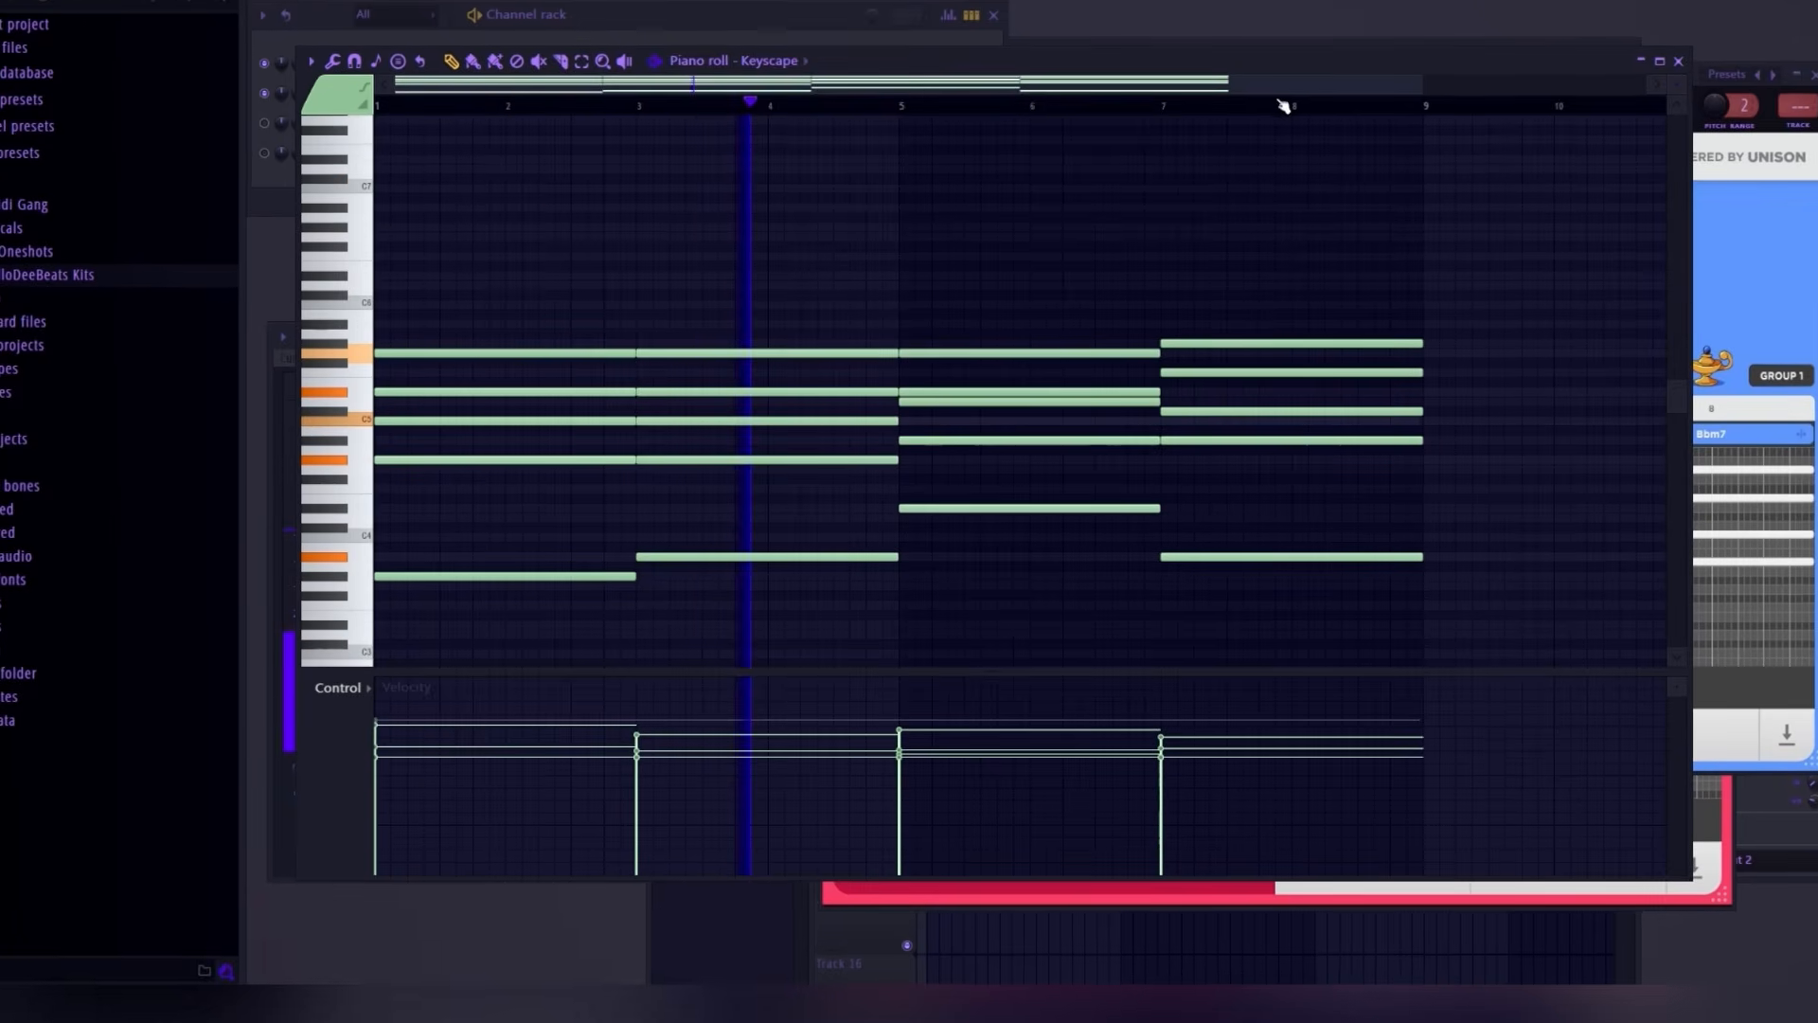
{"action": "left_click", "coordinate": [449, 36]}
{"action": "left_click", "coordinate": [414, 94]}
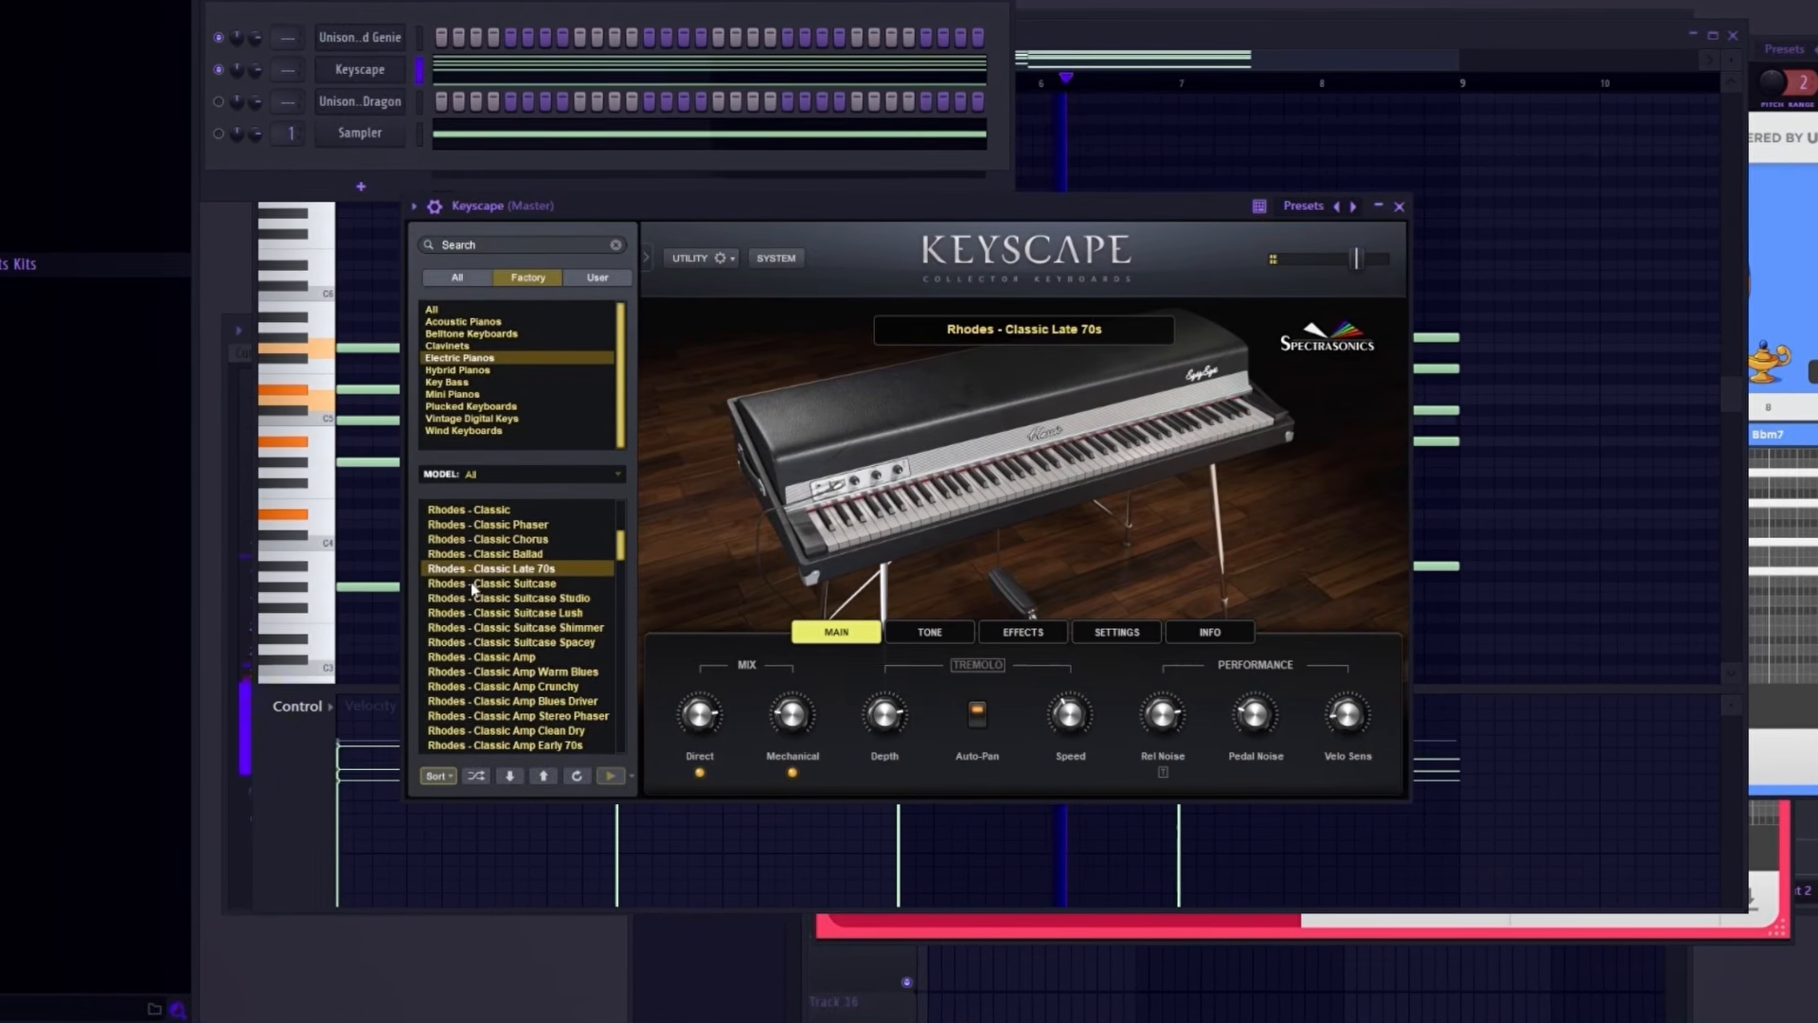
{"action": "left_click", "coordinate": [478, 597]}
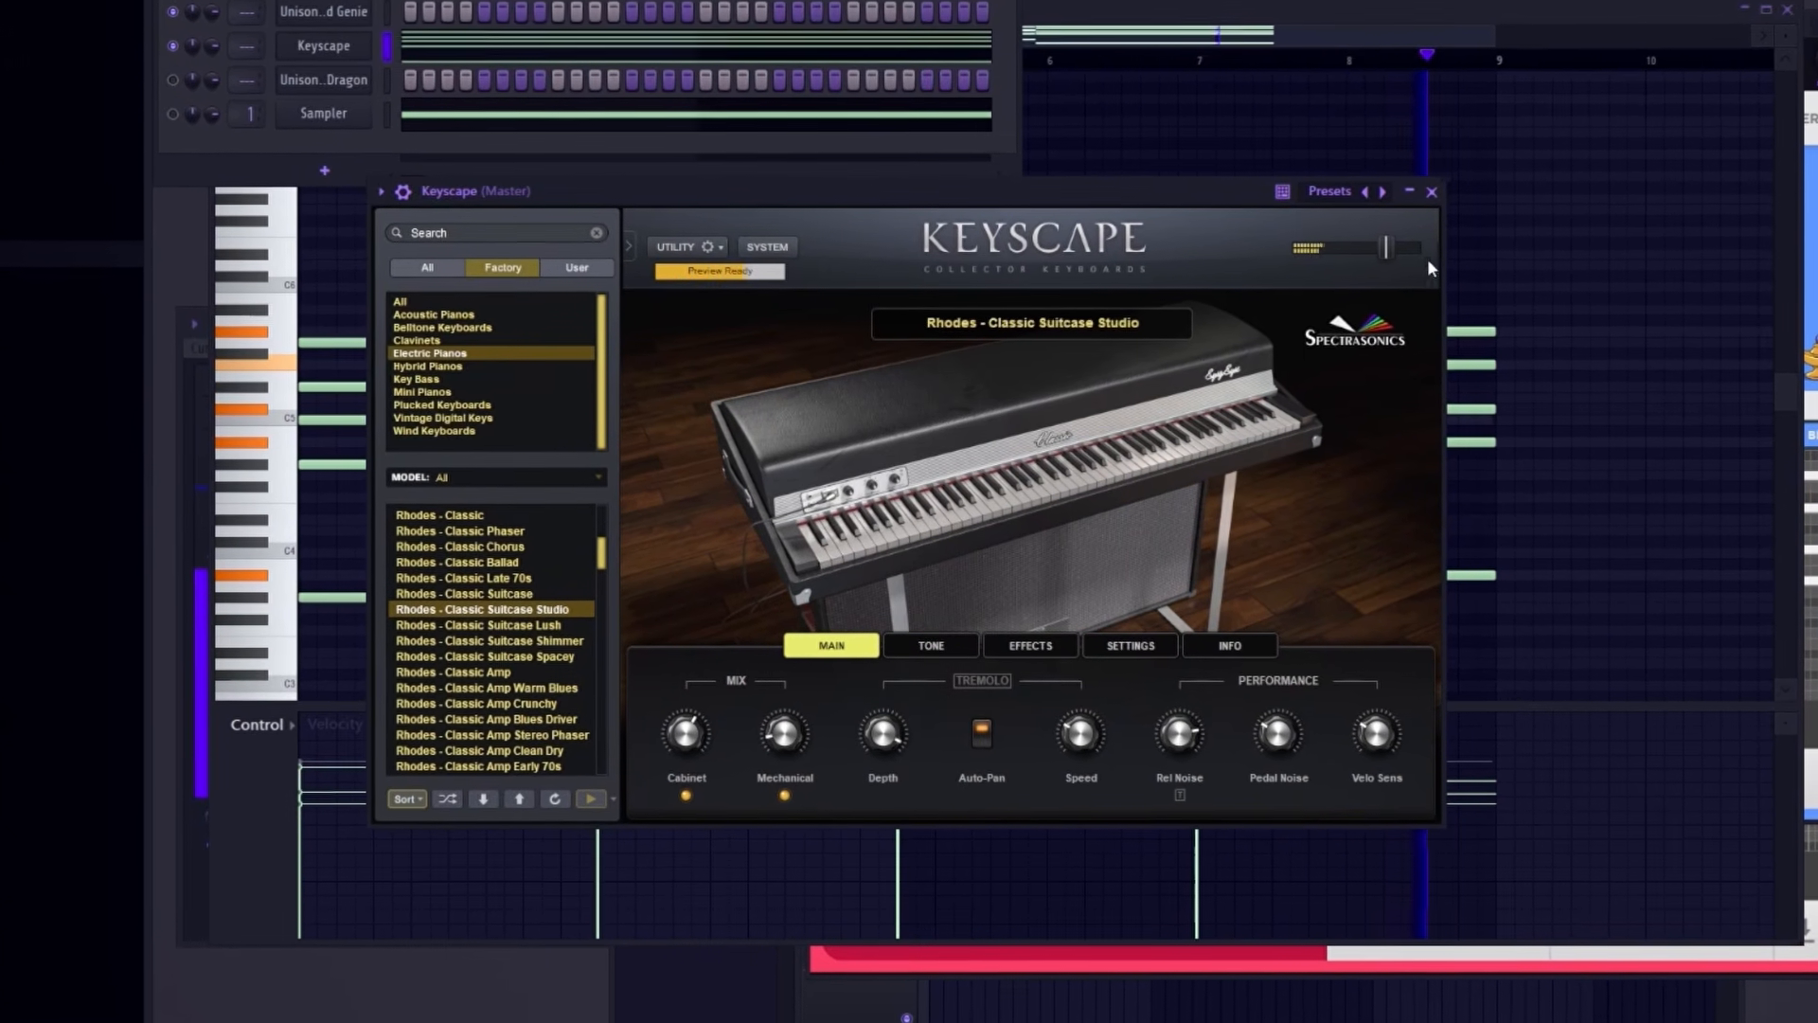
{"action": "left_click", "coordinate": [1431, 191]}
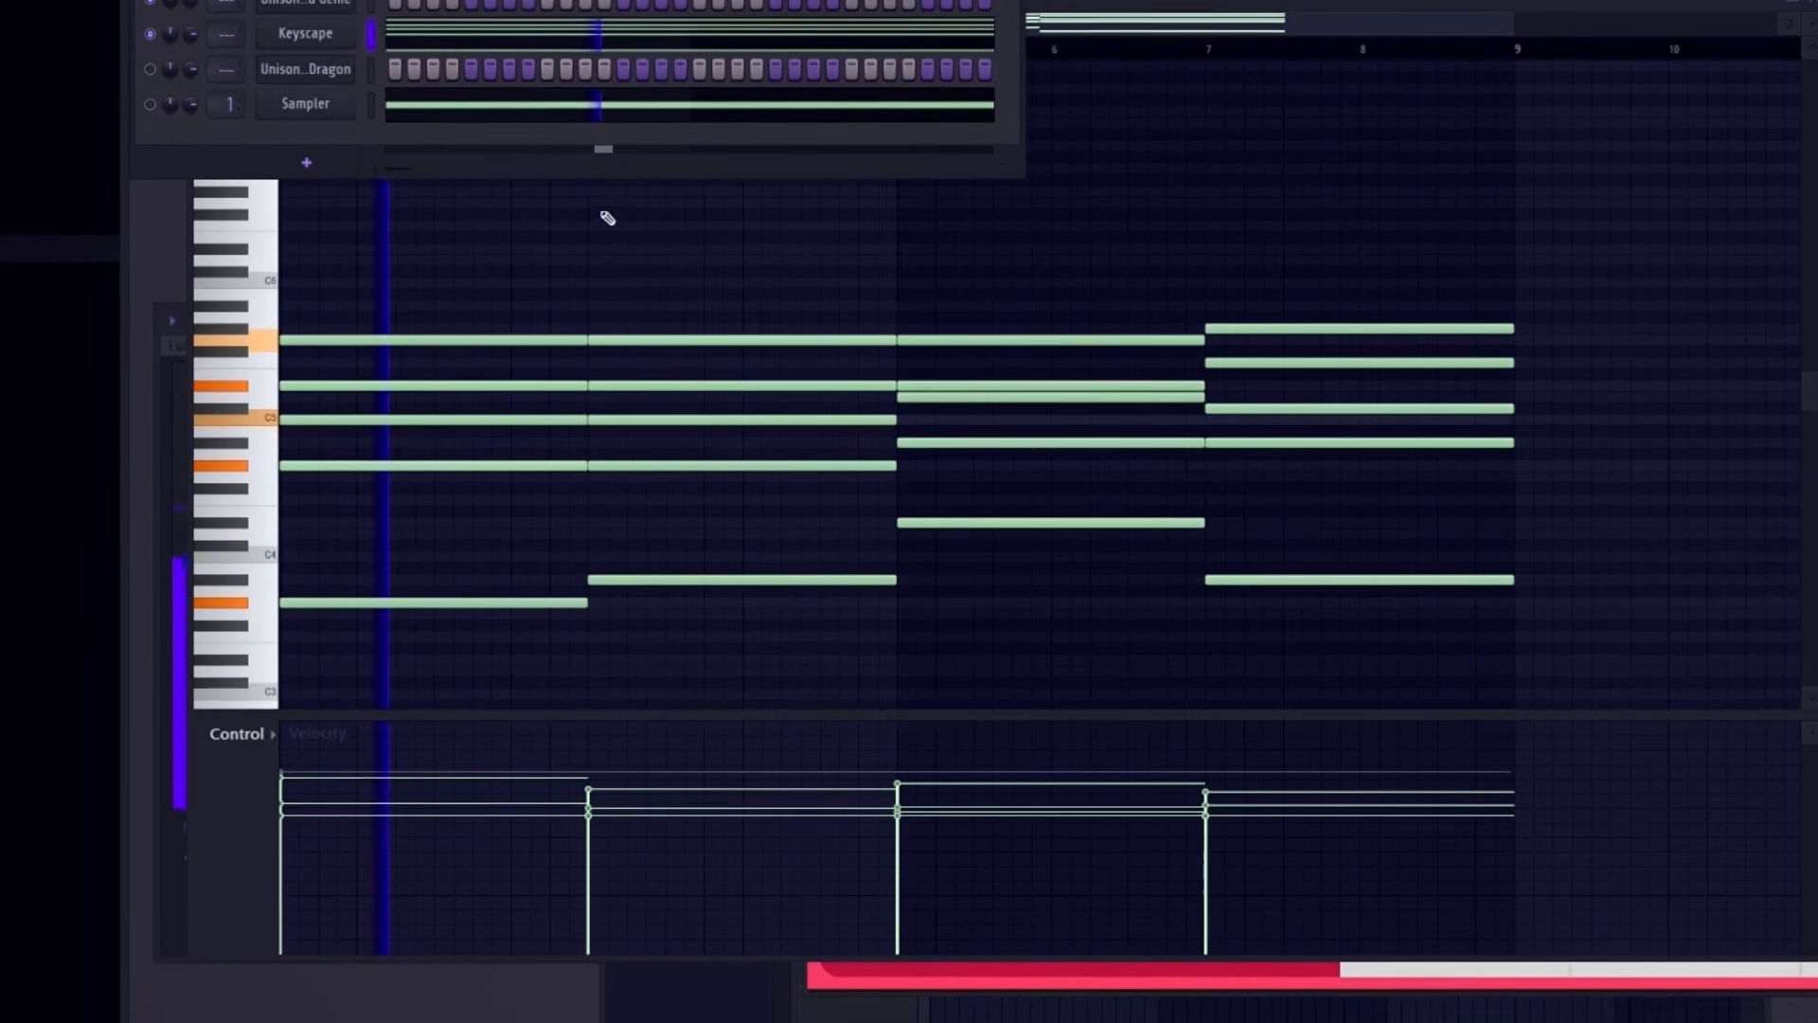
Step: Strum the Keyscape chords in the piano roll with staggered note starts and preserved note ends
{"action": "right_click", "coordinate": [568, 250]}
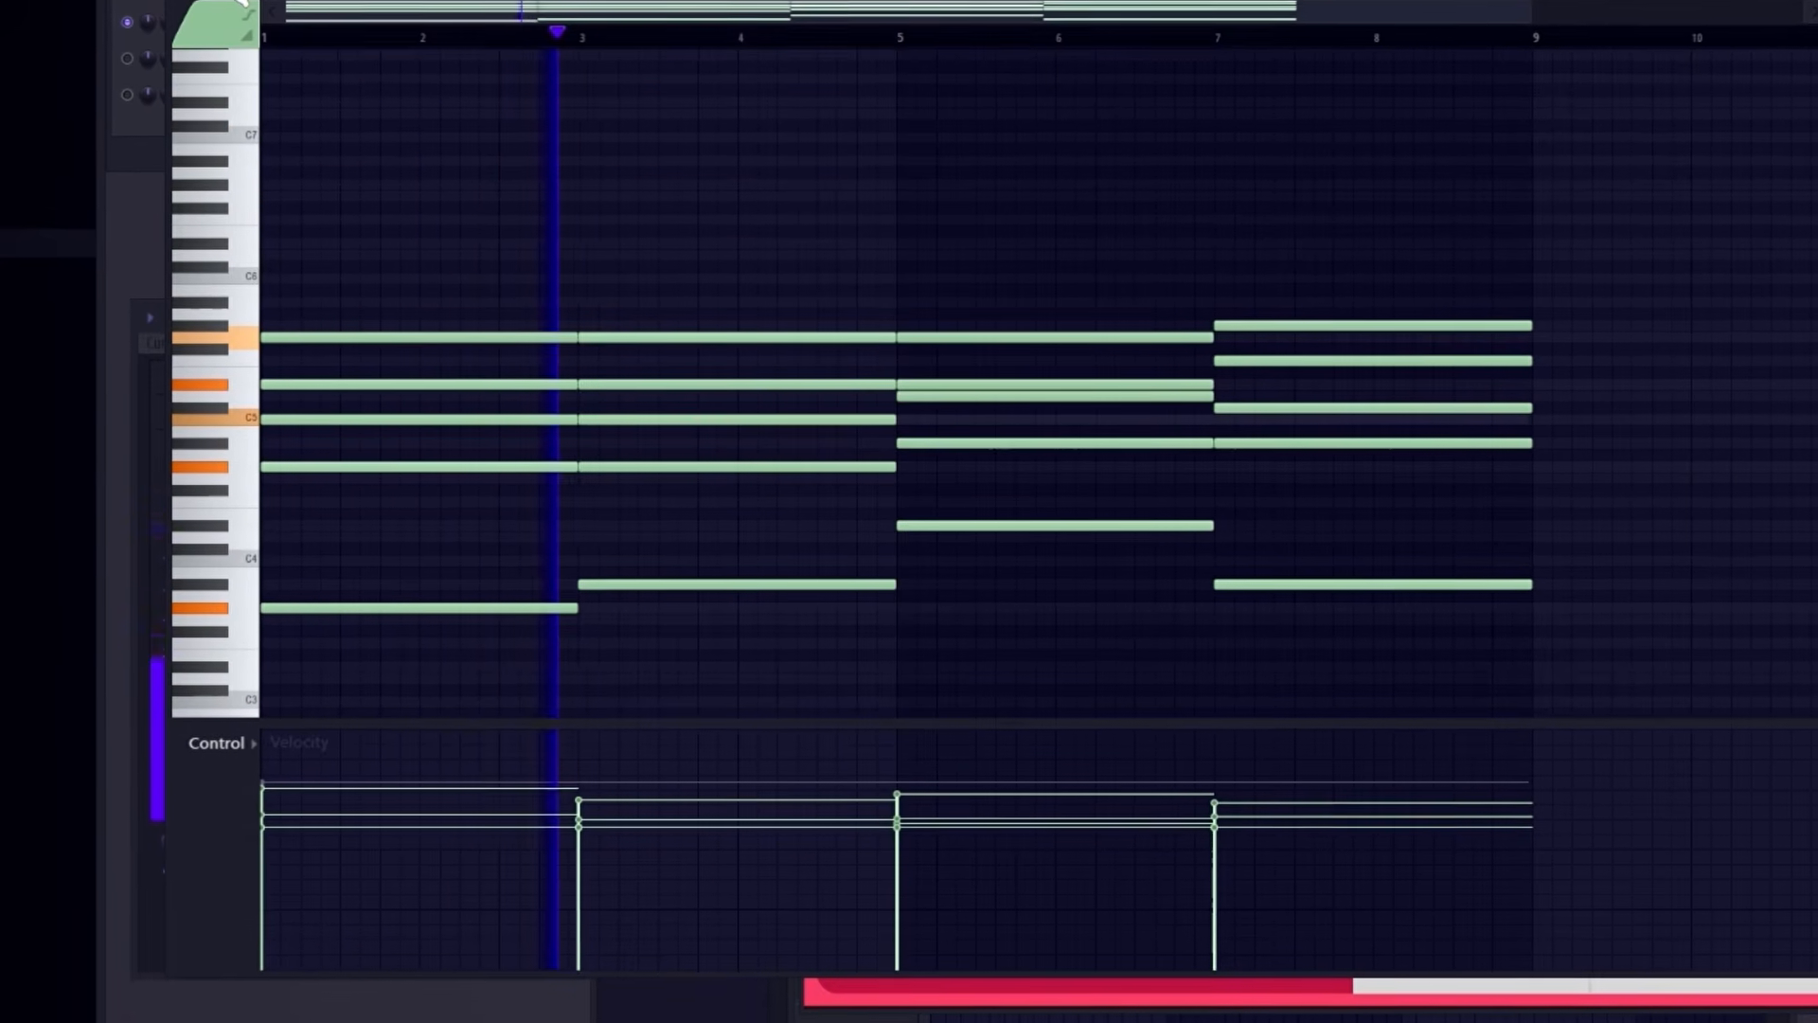
{"action": "left_click", "coordinate": [242, 6]}
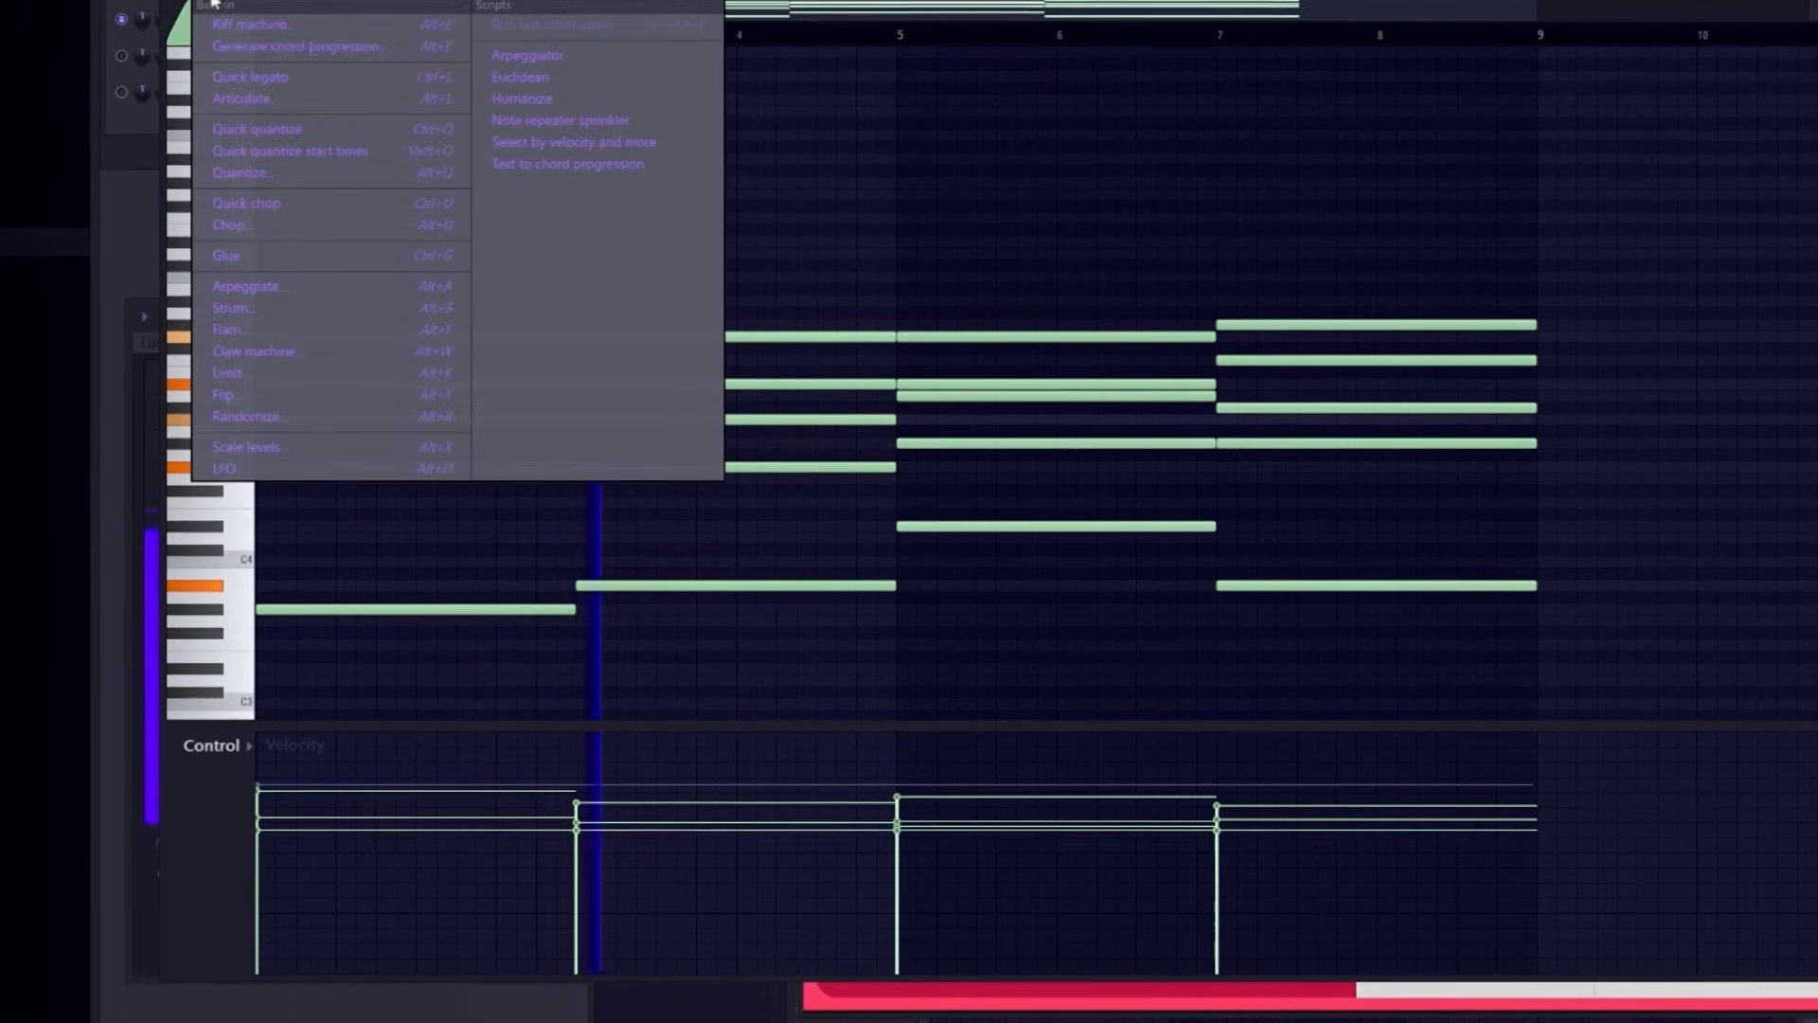
{"action": "left_click", "coordinate": [248, 314]}
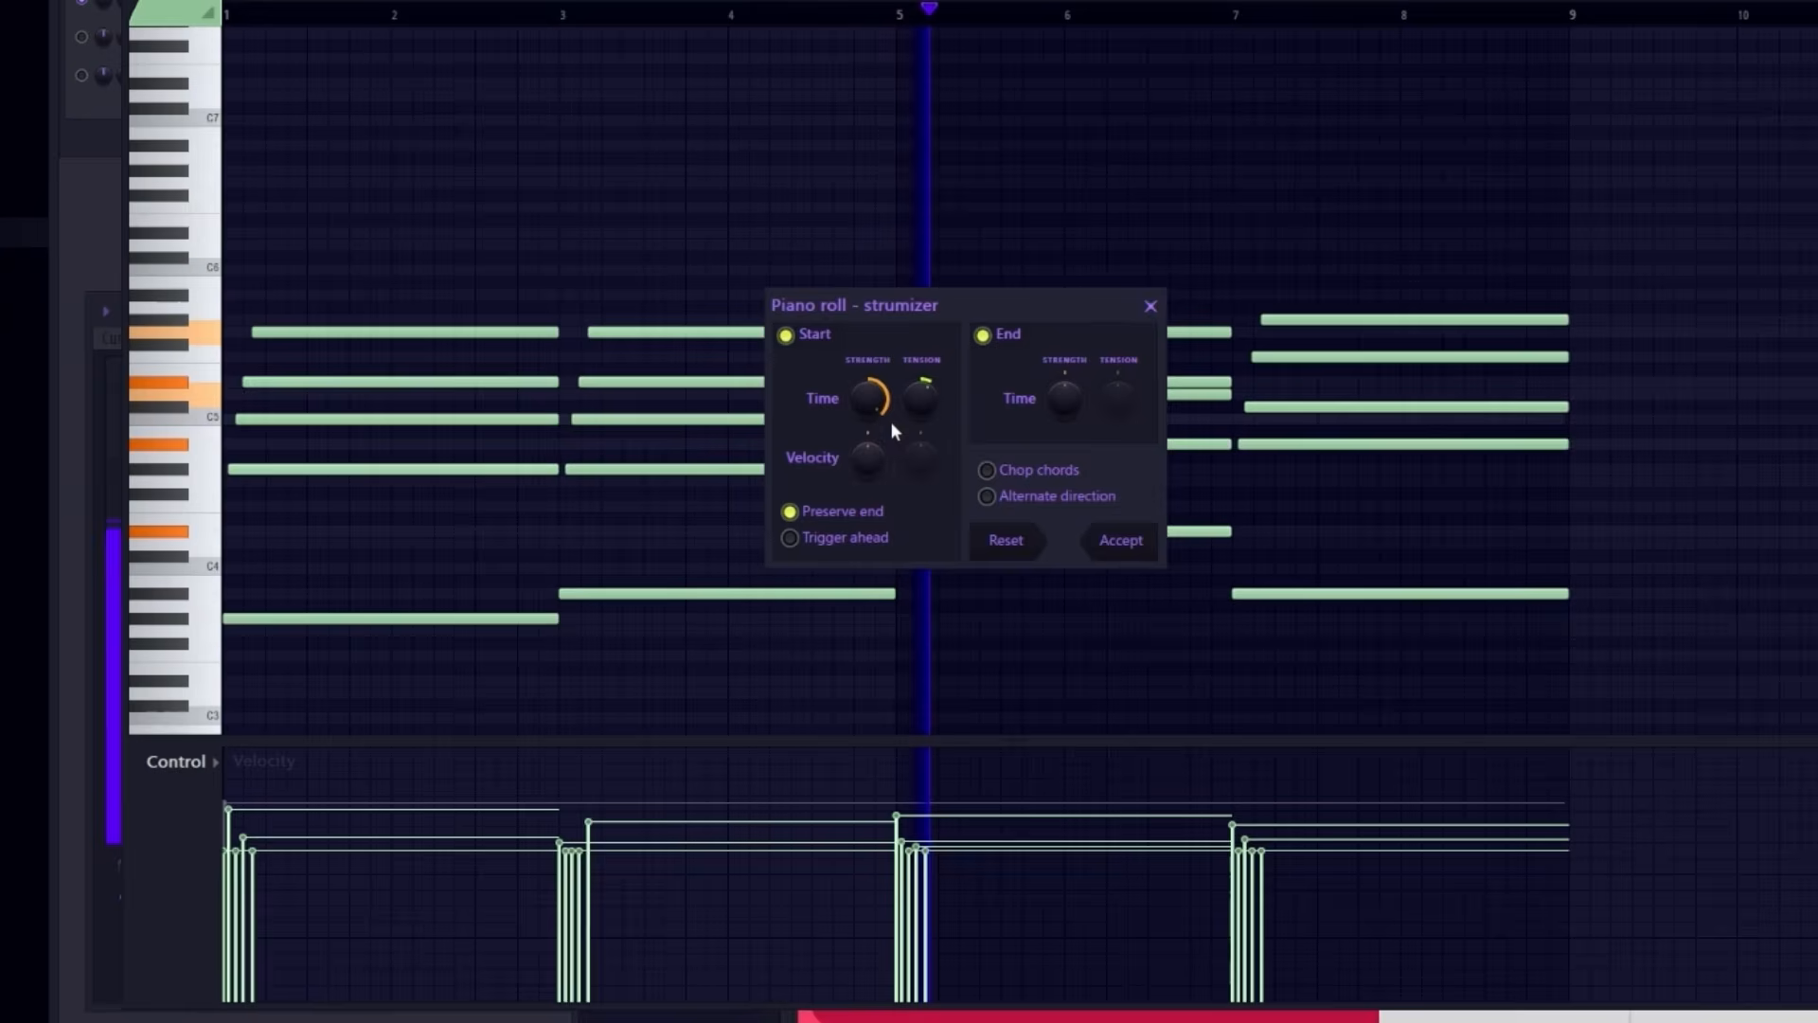
{"action": "left_click", "coordinate": [1121, 539]}
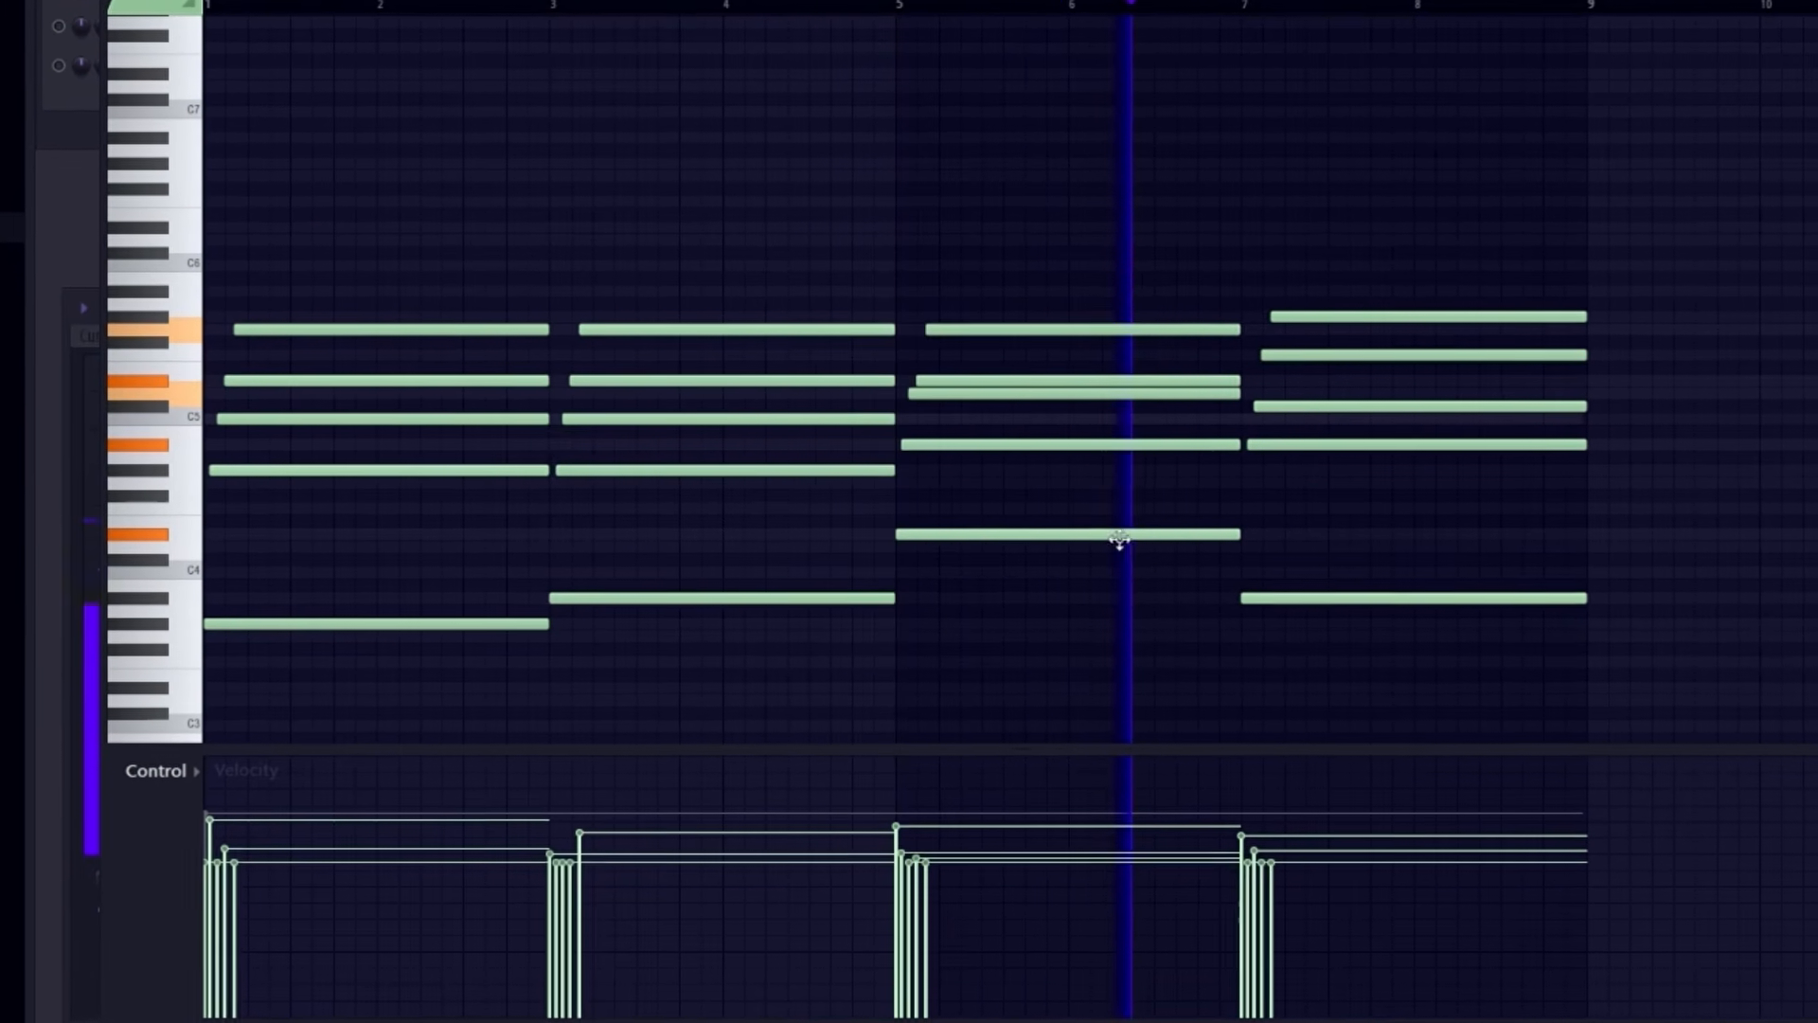
Step: Scale down the velocity levels of the strummed Keyscape notes by lowering the multiply amount
{"action": "left_click", "coordinate": [184, 2]}
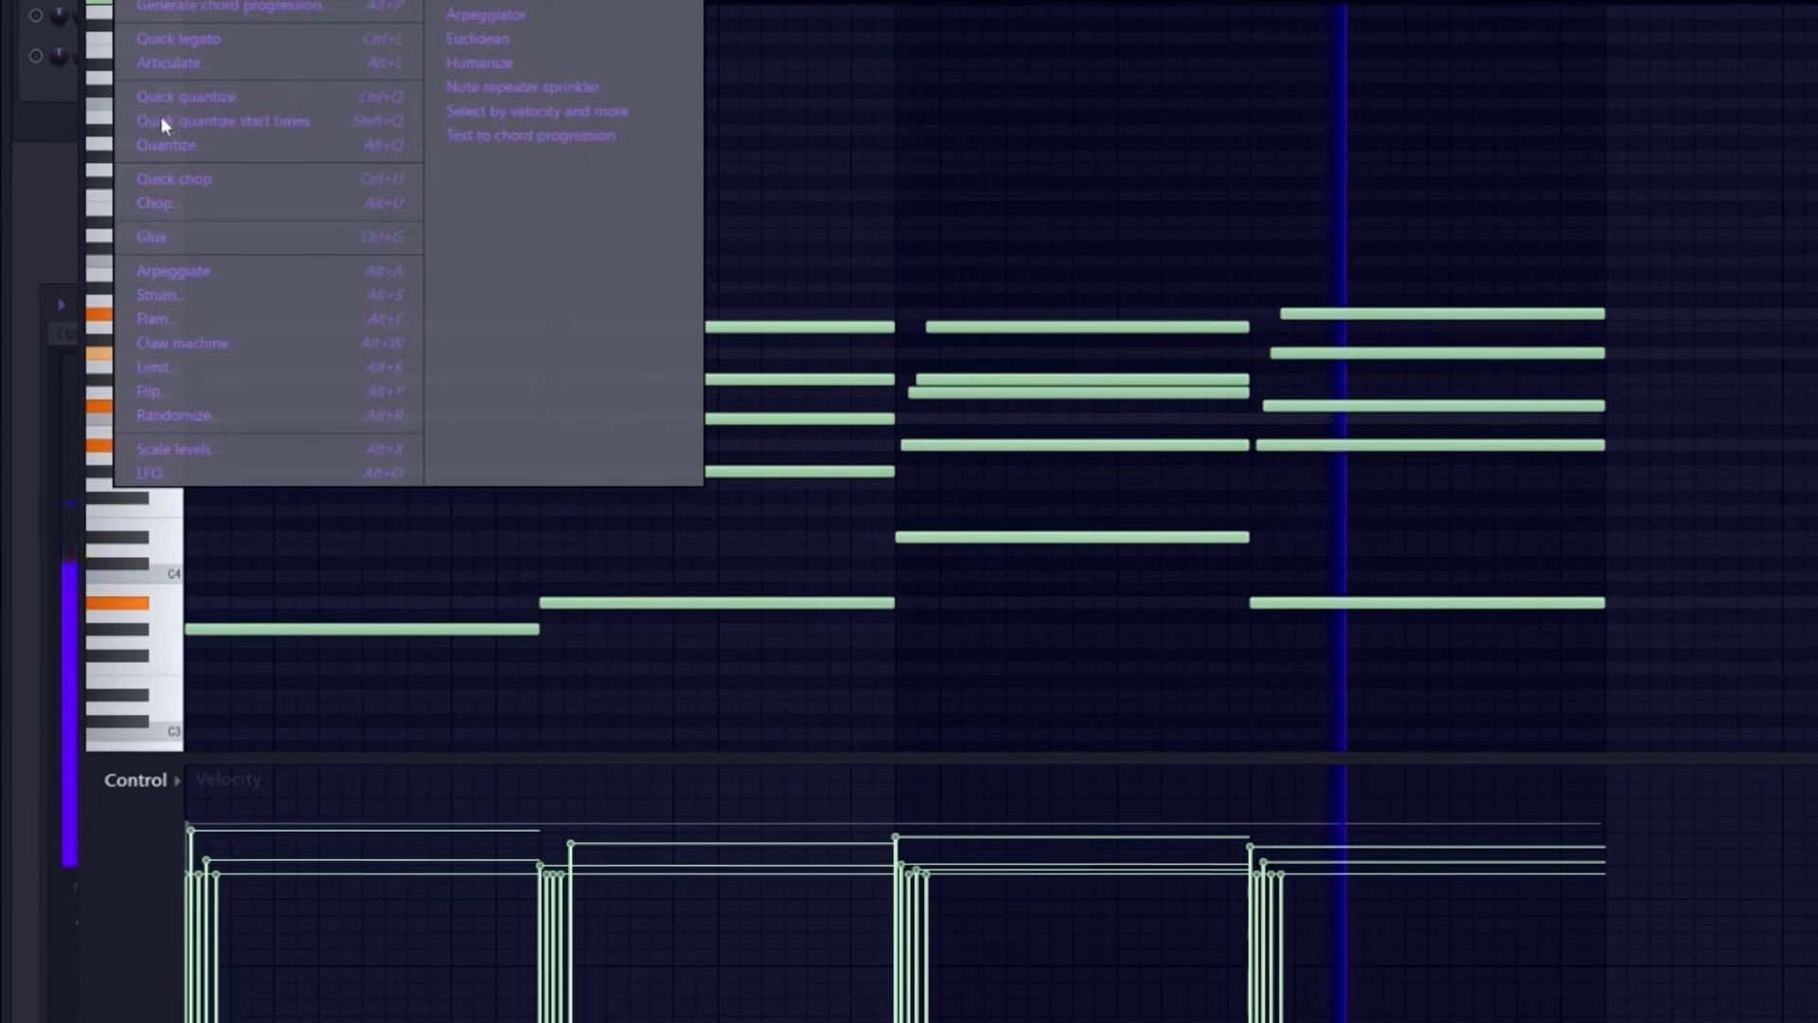
{"action": "left_click", "coordinate": [185, 449]}
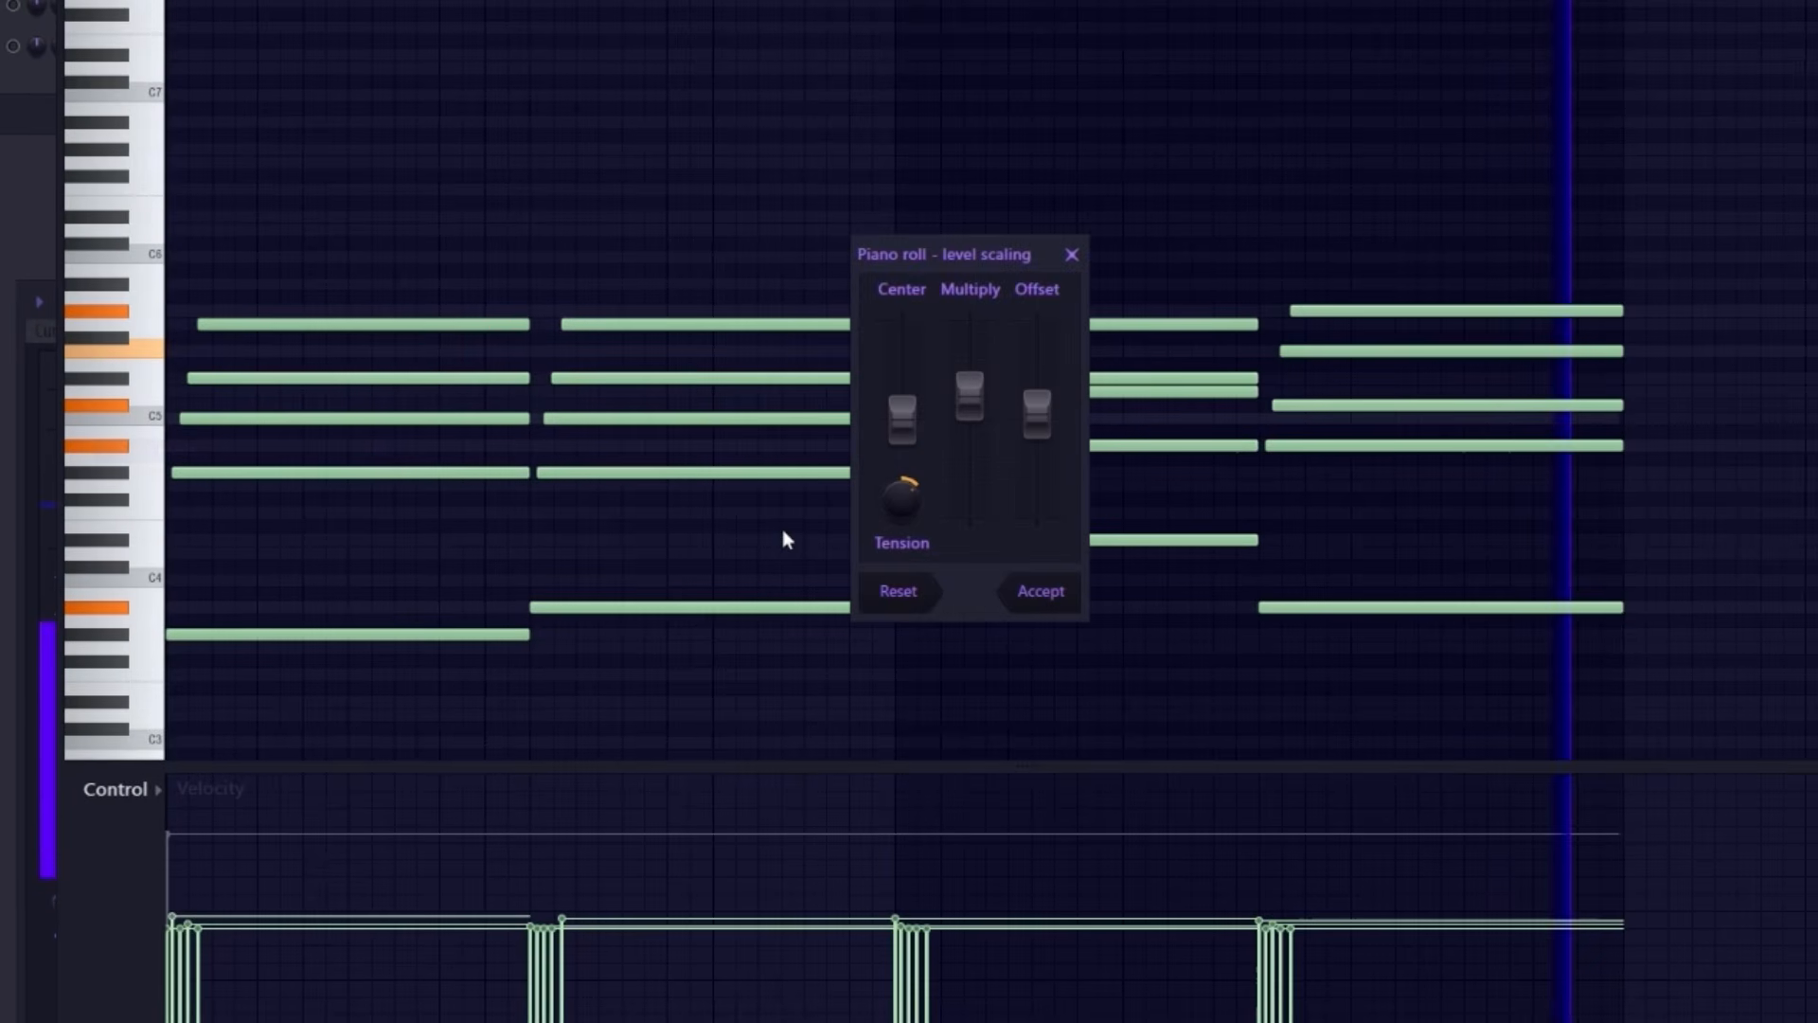
{"action": "left_click_drag", "start_coordinate": [969, 407], "coordinate": [969, 417]}
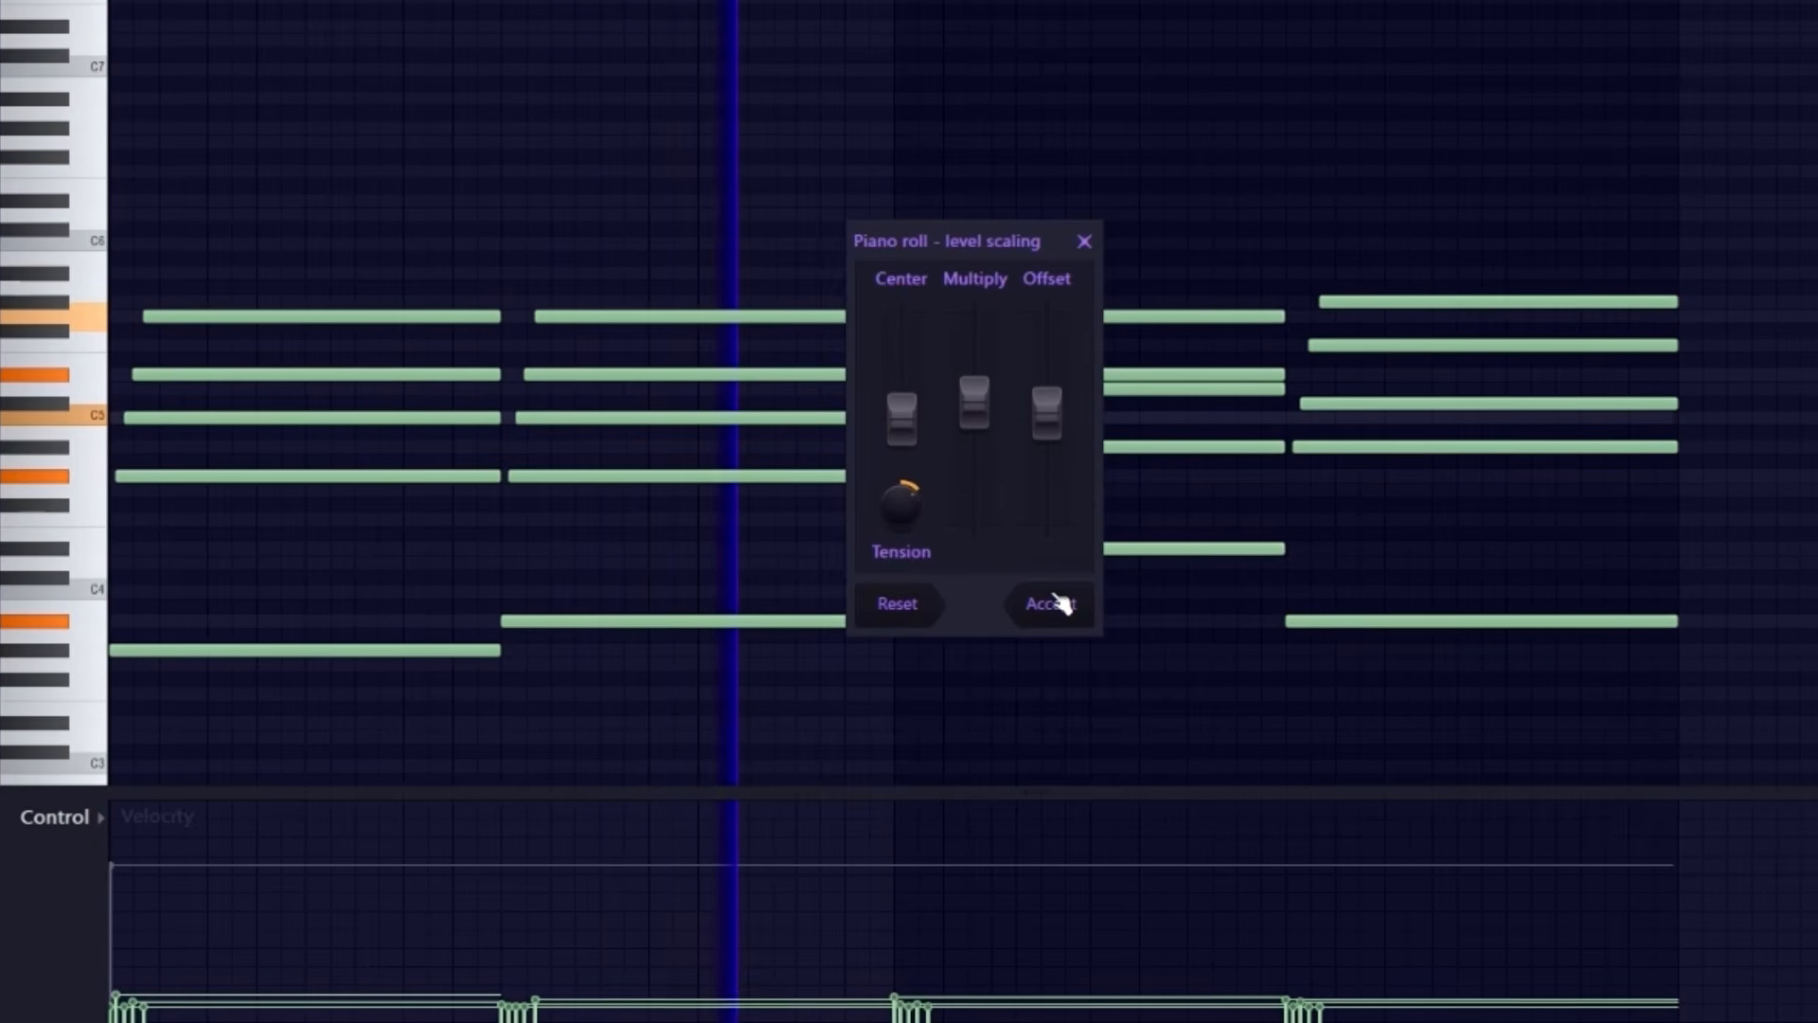
{"action": "left_click", "coordinate": [1057, 603]}
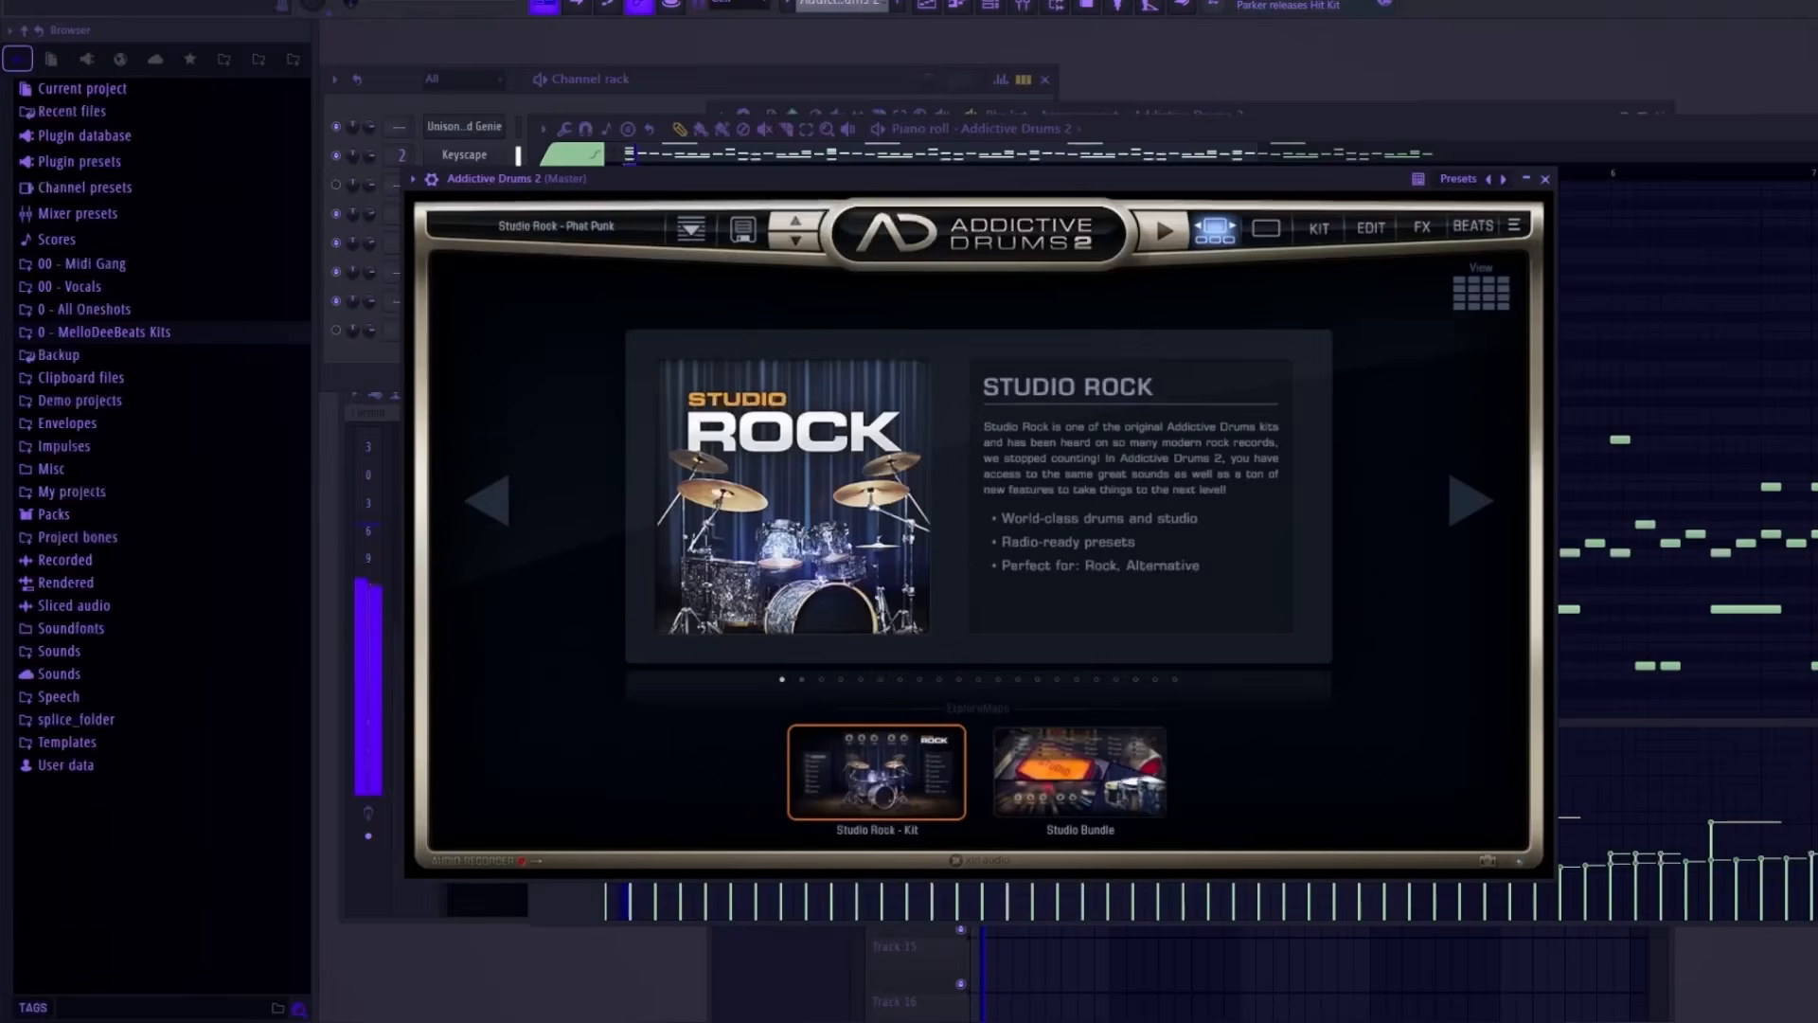
Step: Review the Addictive Drums 2 groove and the second drum pattern with its fill in the piano roll
{"action": "double_click", "coordinate": [1184, 133]}
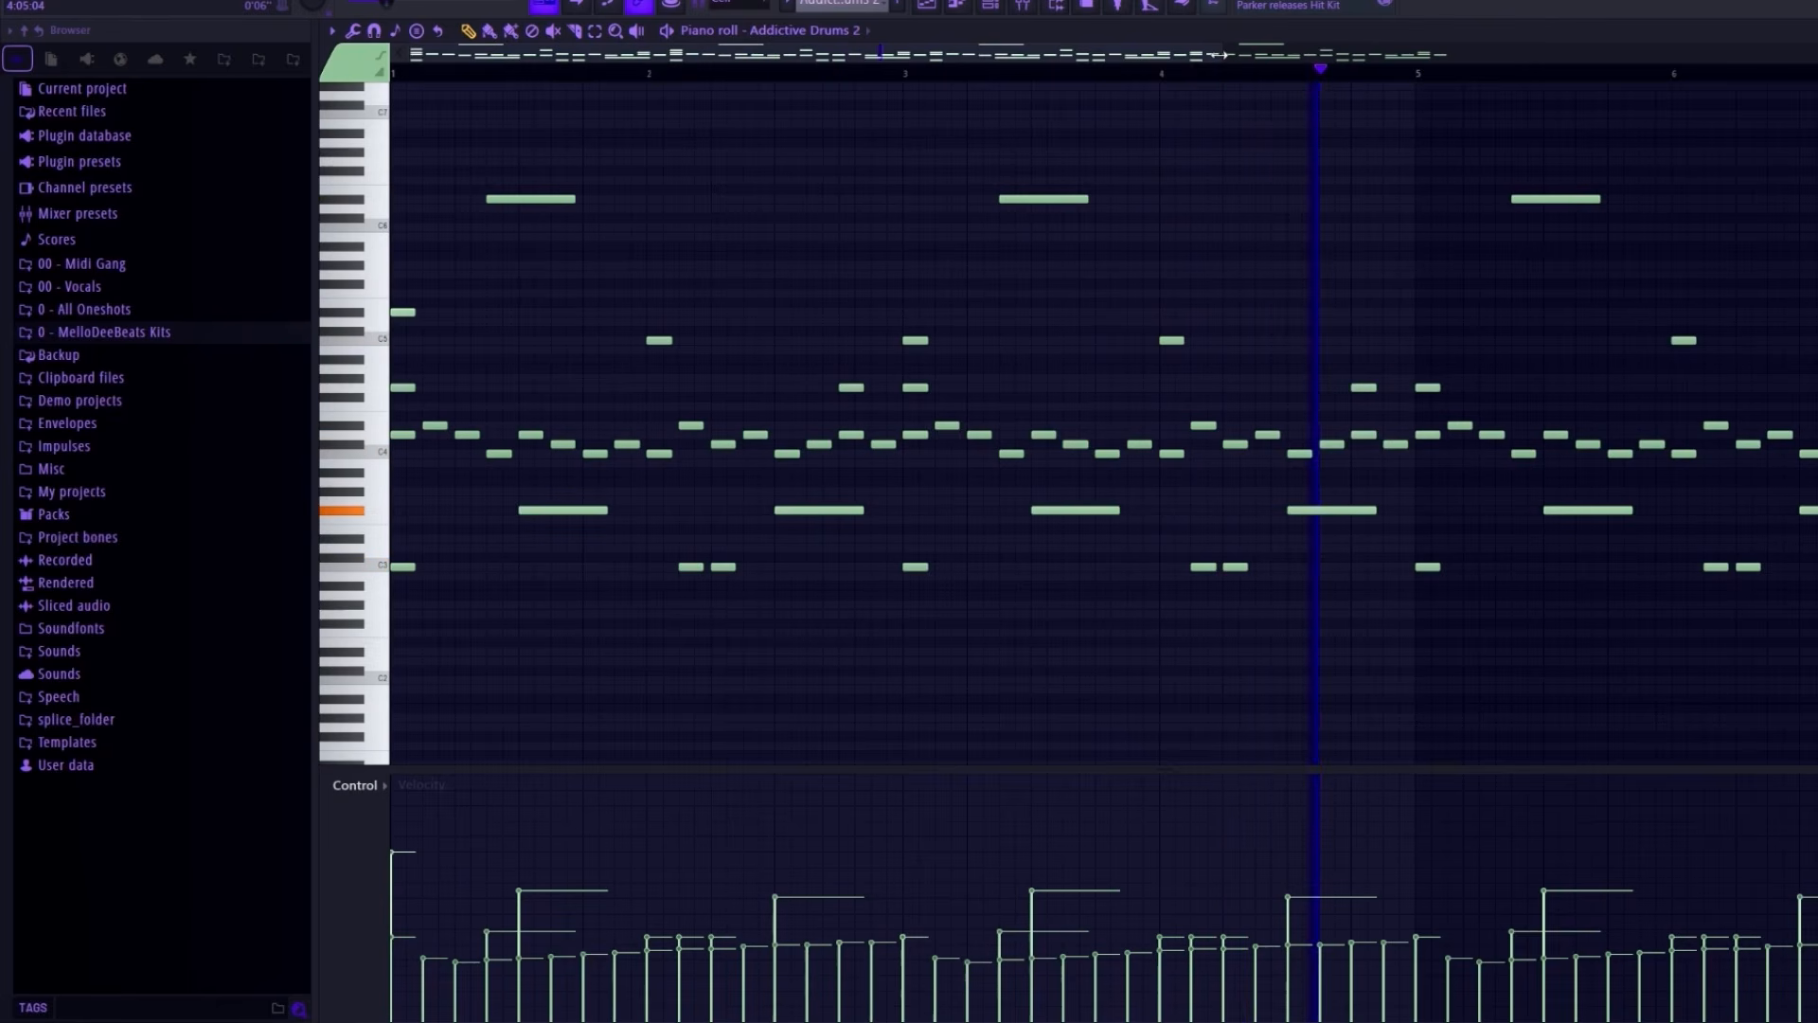
{"action": "left_click_drag", "start_coordinate": [1221, 54], "coordinate": [1614, 54]}
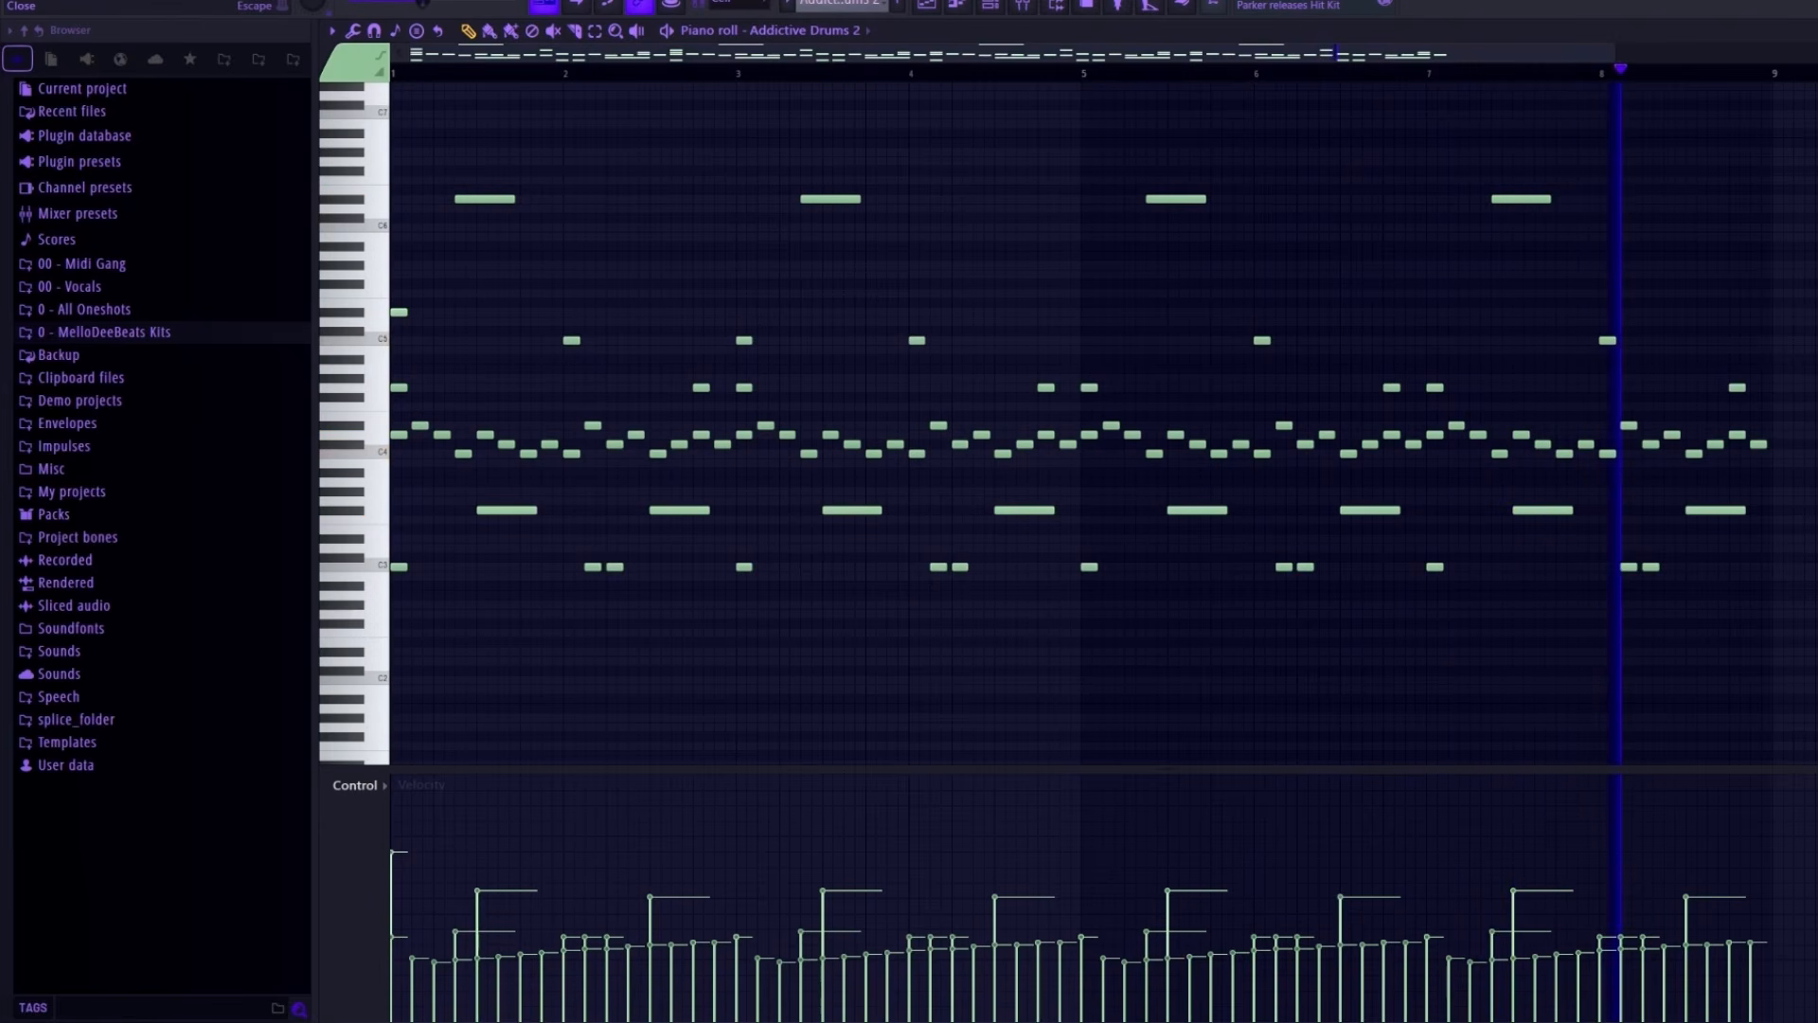
{"action": "left_click", "coordinate": [1815, 31]}
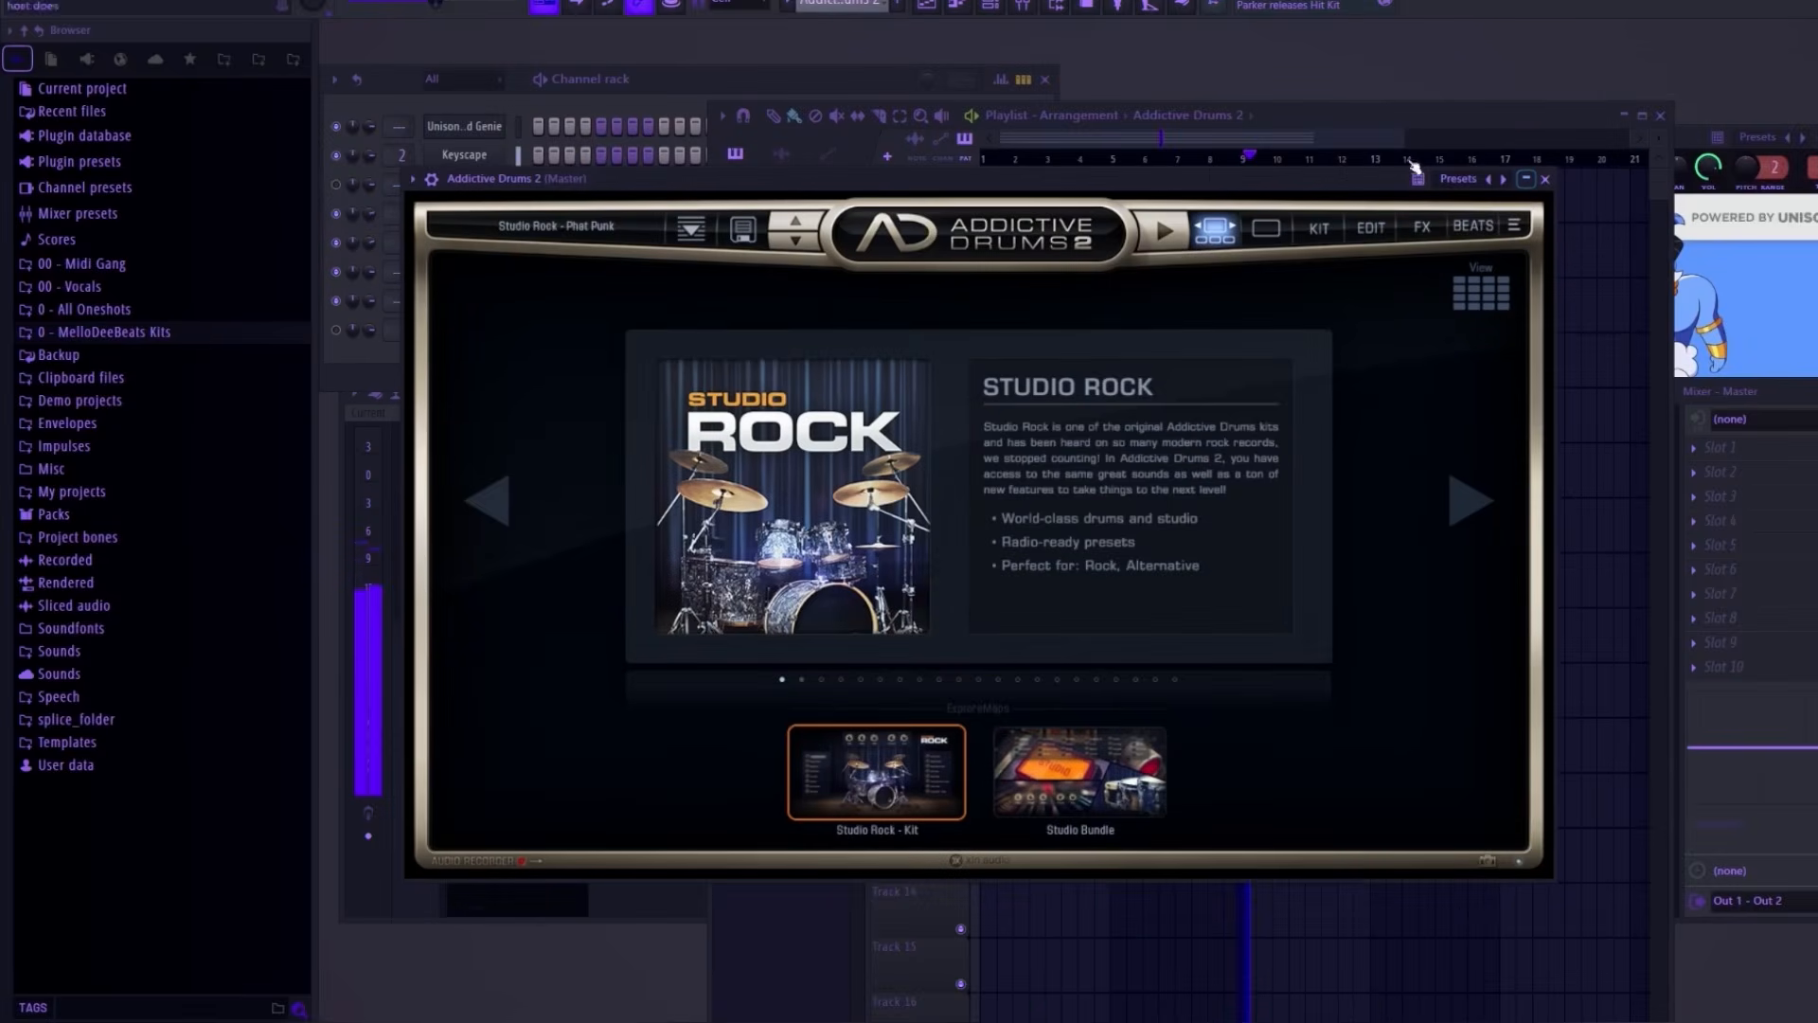
{"action": "left_click", "coordinate": [1397, 122]}
{"action": "double_click", "coordinate": [1339, 374]}
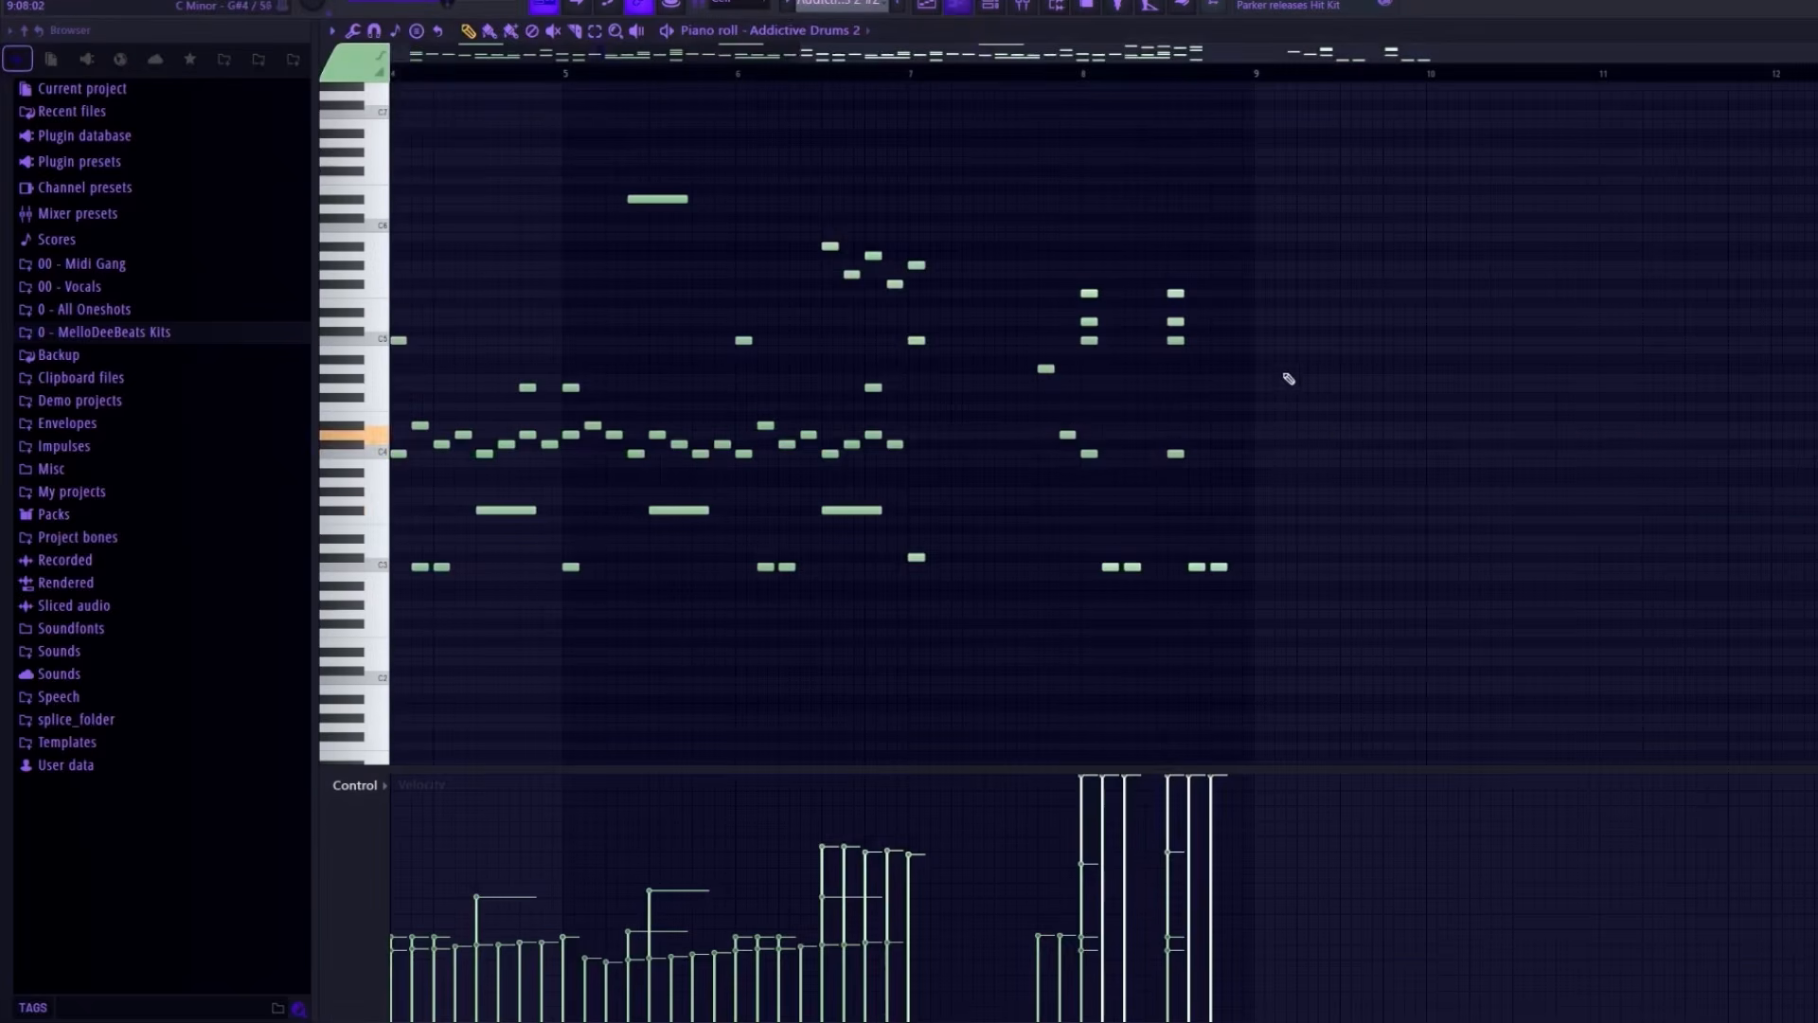
{"action": "left_click_drag", "start_coordinate": [1390, 56], "coordinate": [929, 49]}
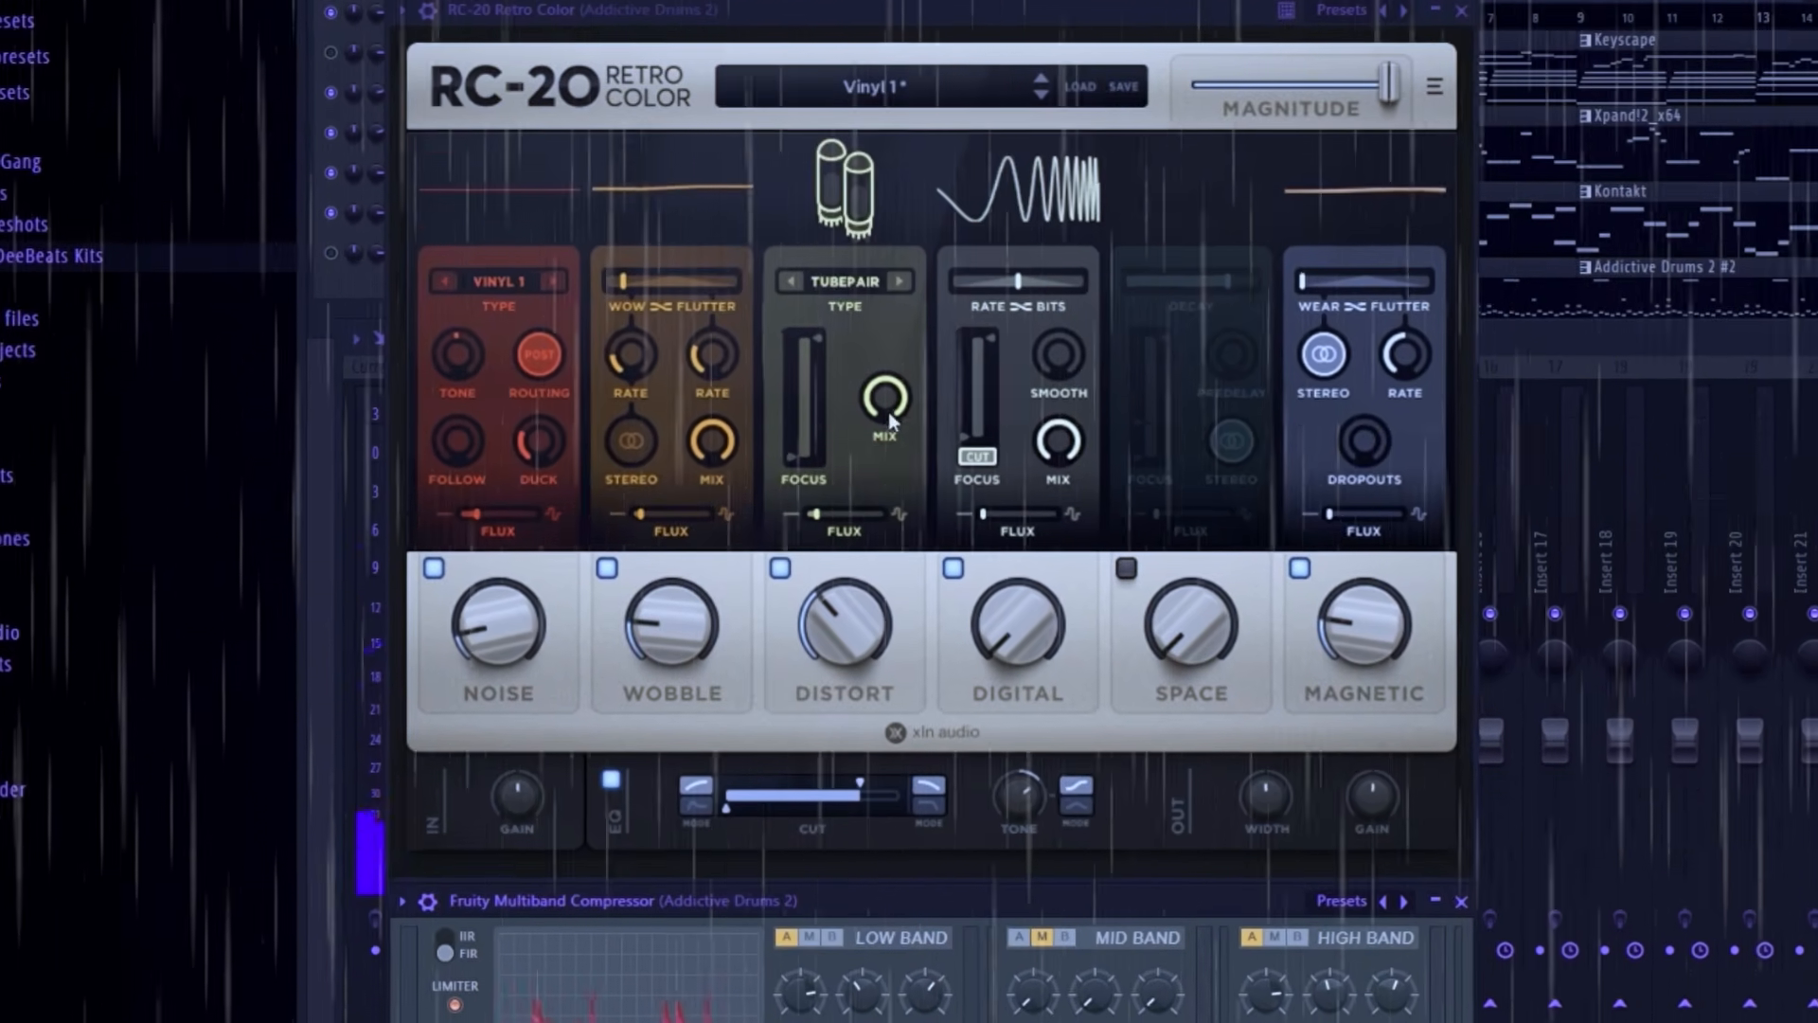
{"action": "left_click", "coordinate": [195, 269]}
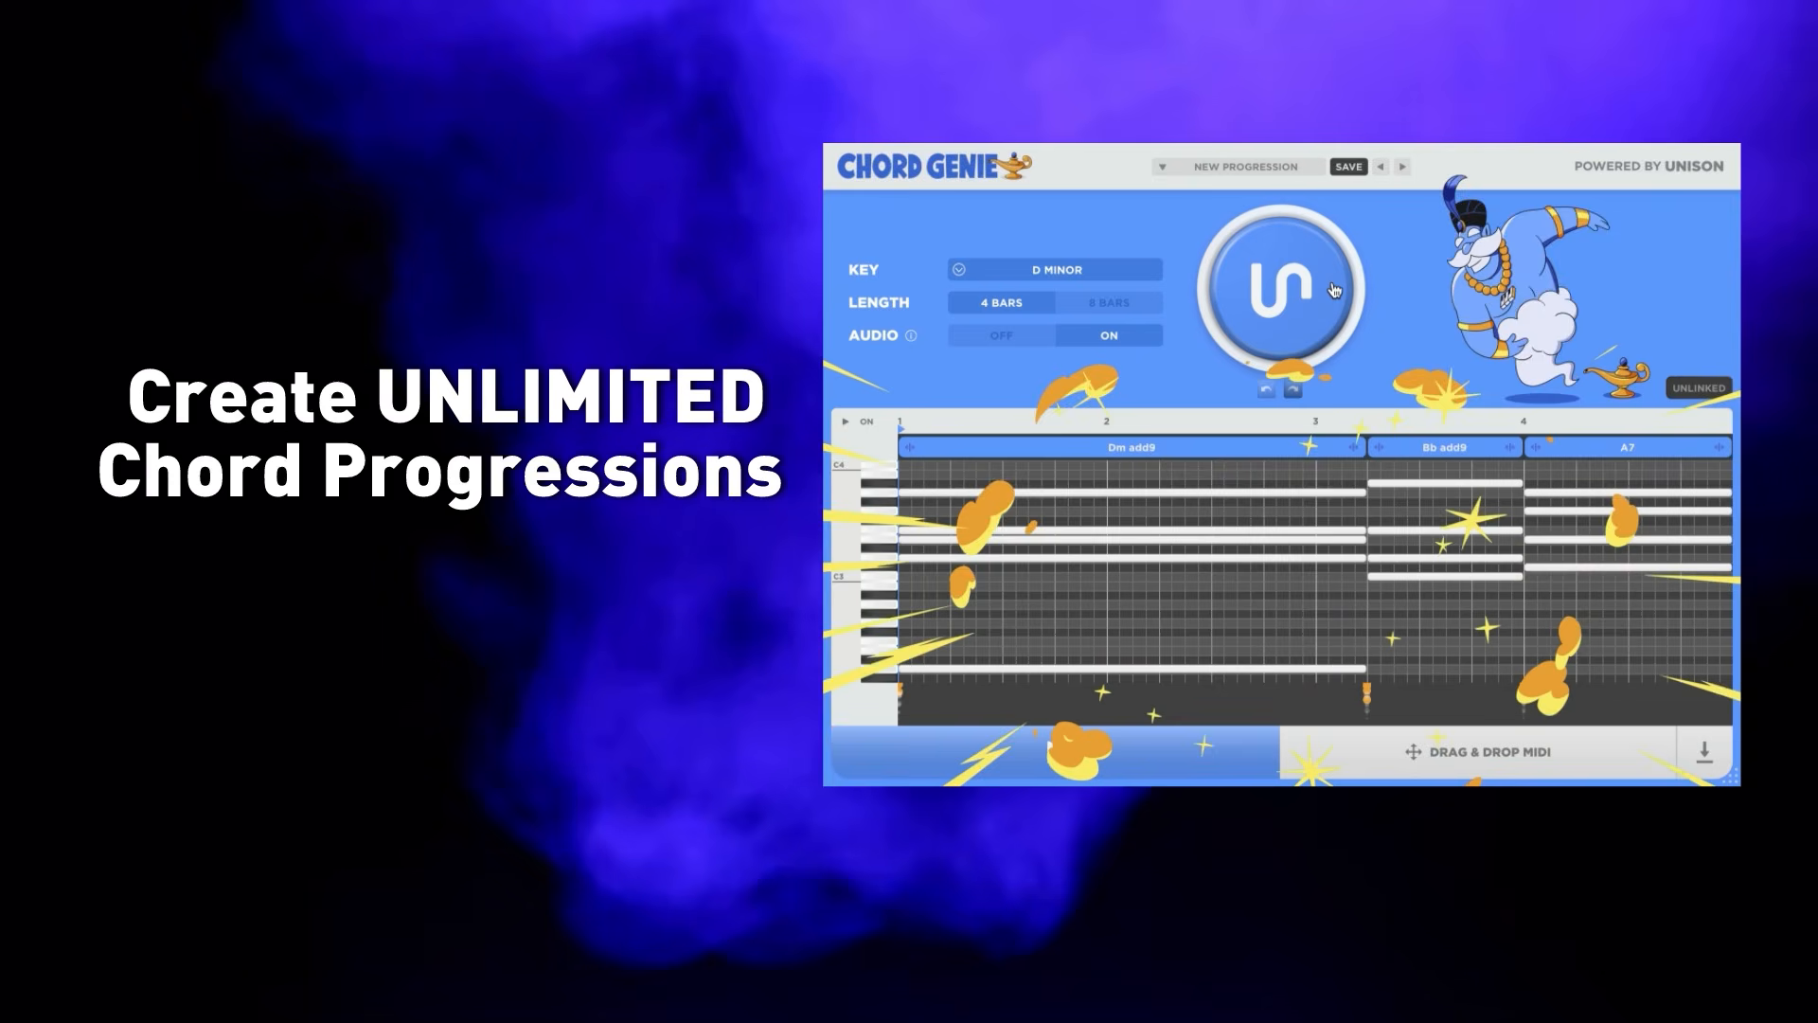
Step: Generate a new 4-bar D minor progression in Chord Genie and change its key to C major
{"action": "left_click", "coordinate": [1331, 290]}
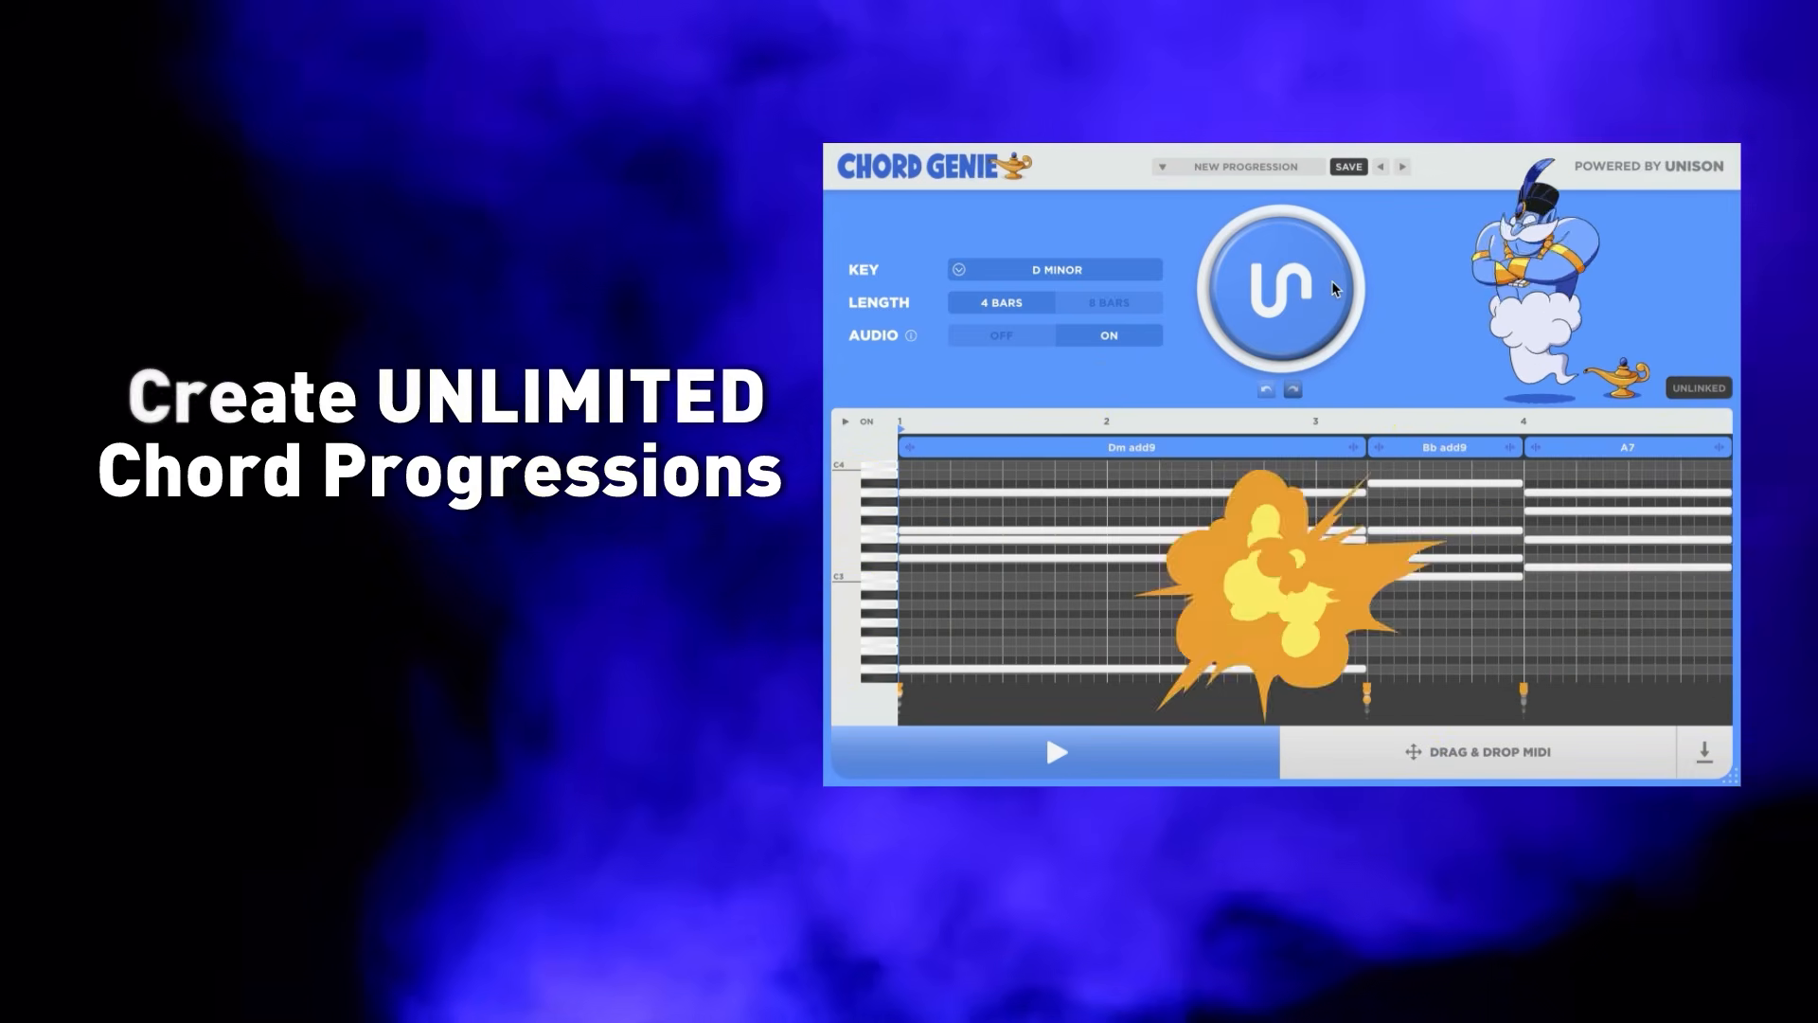
{"action": "left_click", "coordinate": [1089, 286]}
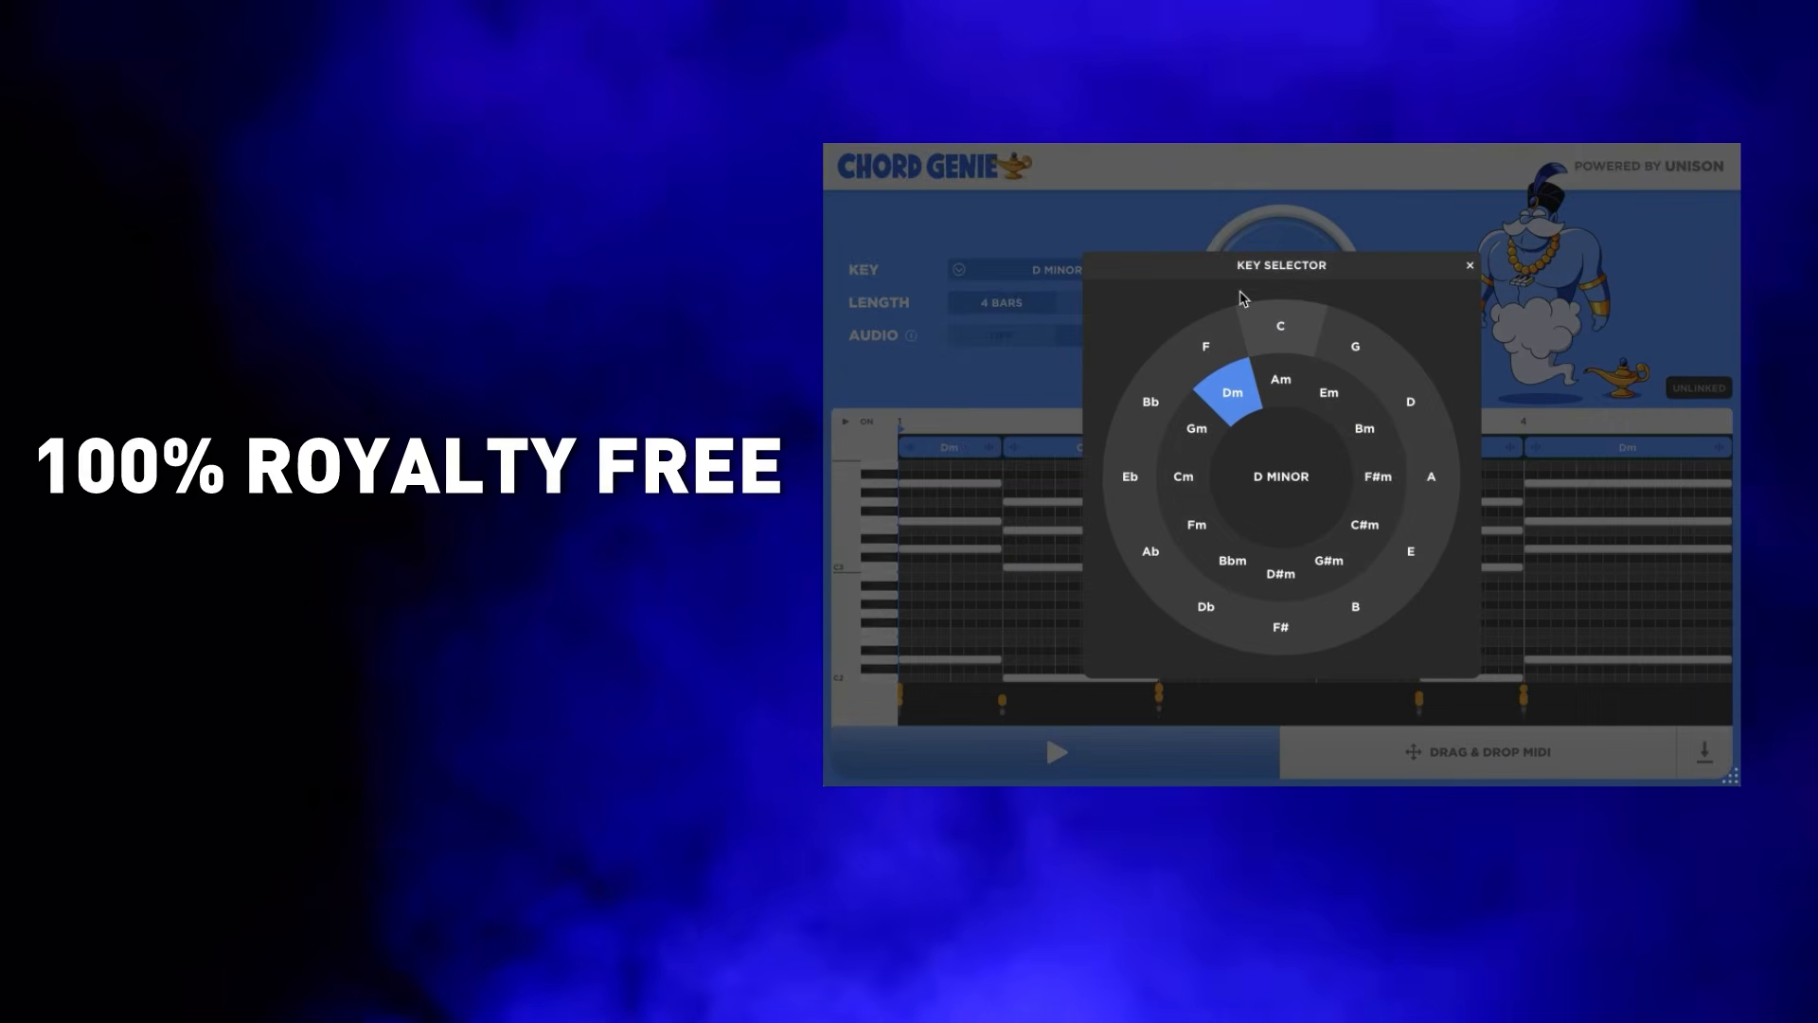
{"action": "left_click", "coordinate": [1361, 230]}
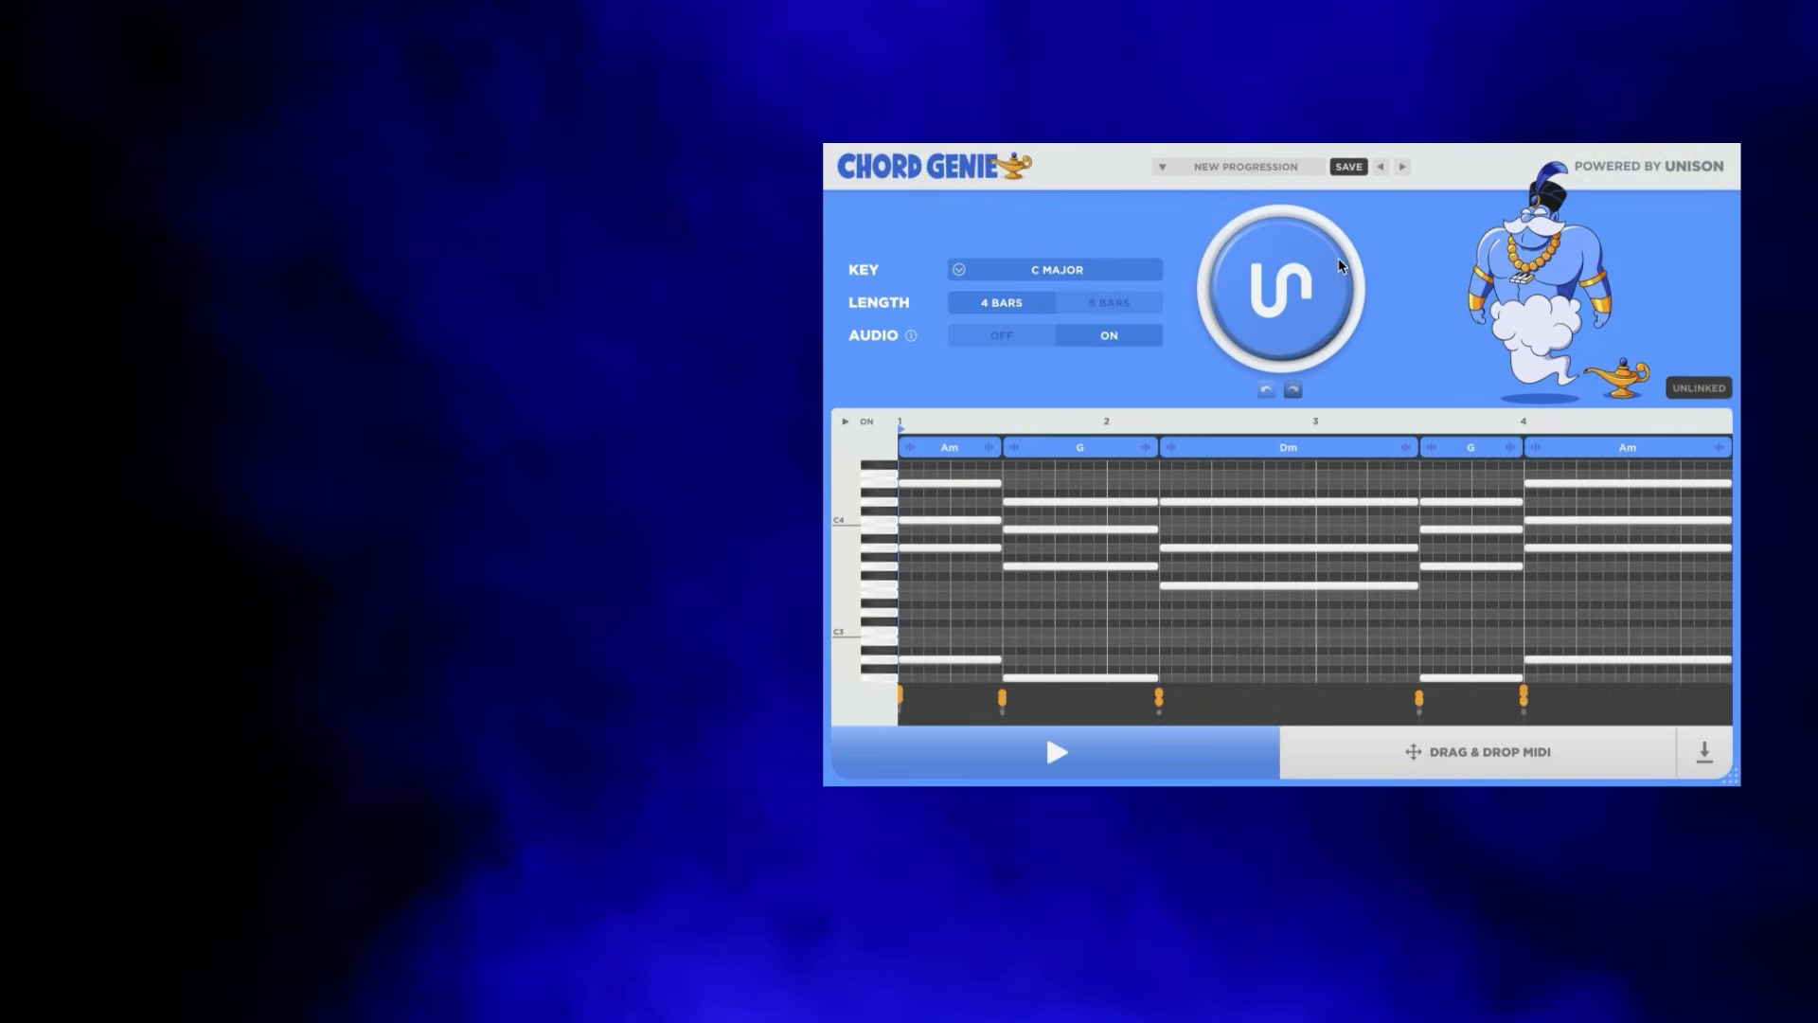
Step: Generate new 4-bar chord progressions in C major and open the final Em7 chord for editing
{"action": "left_click", "coordinate": [1335, 287]}
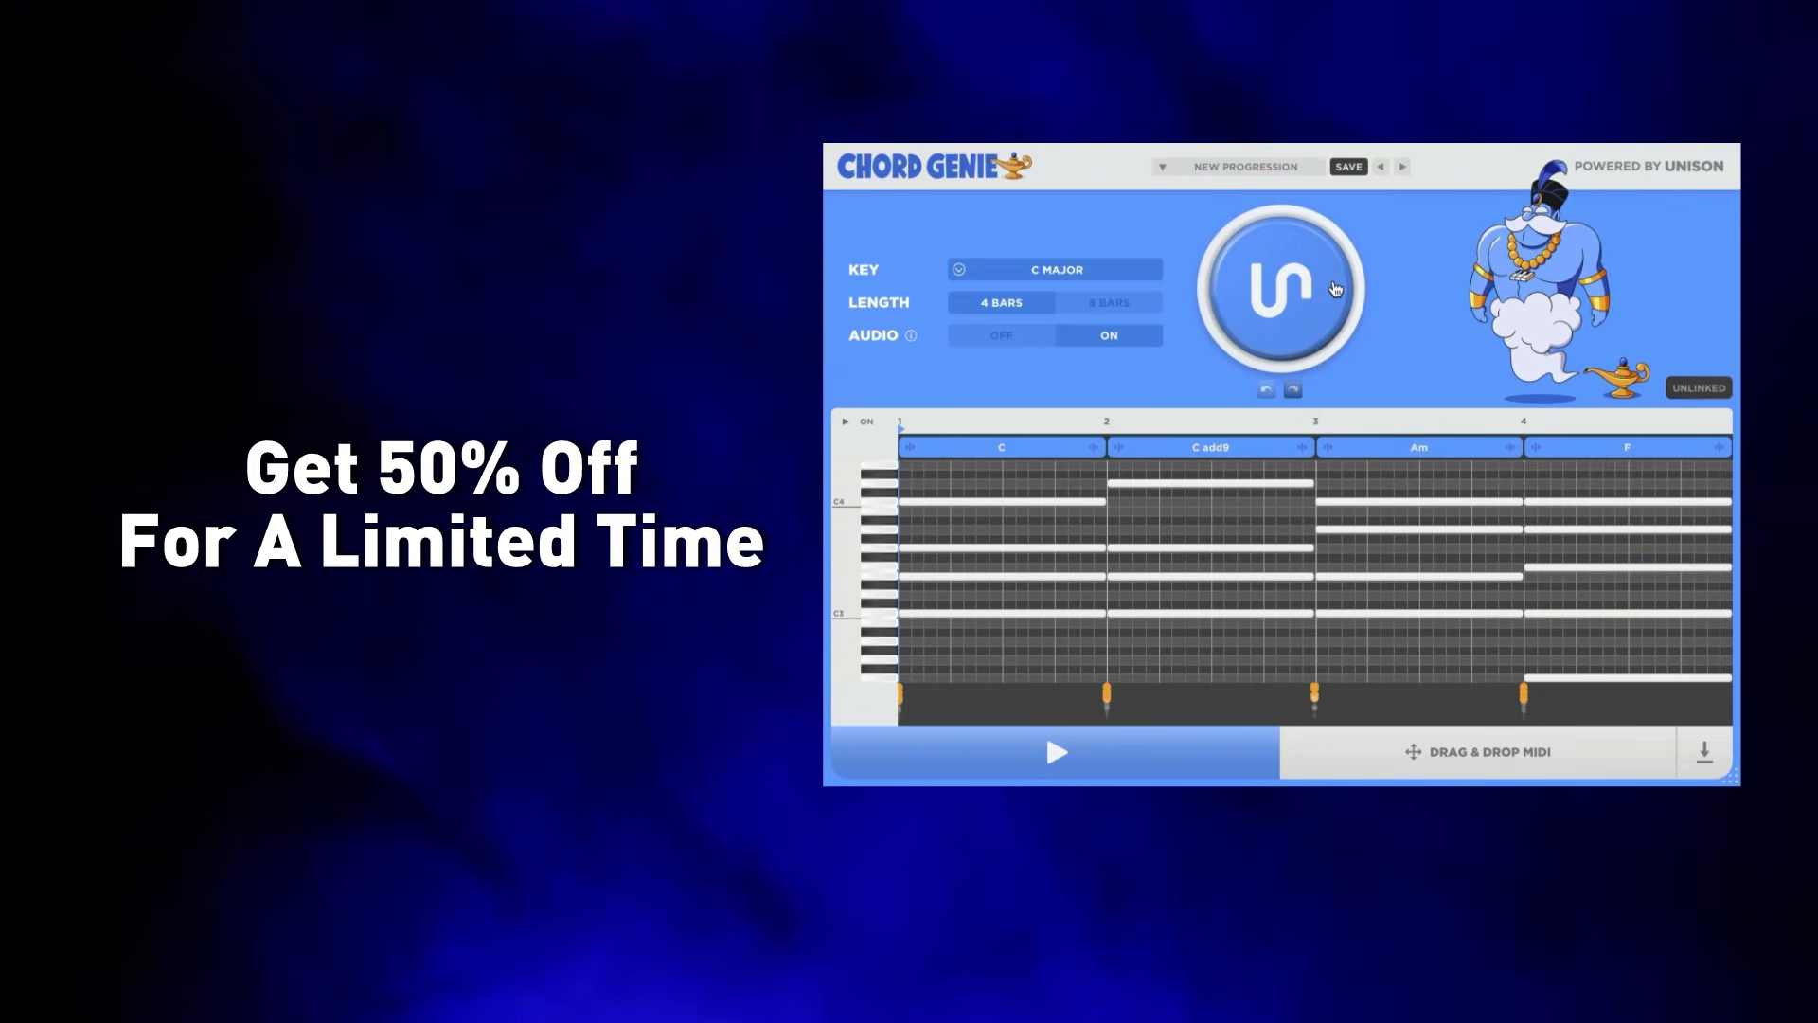
{"action": "left_click", "coordinate": [1335, 287]}
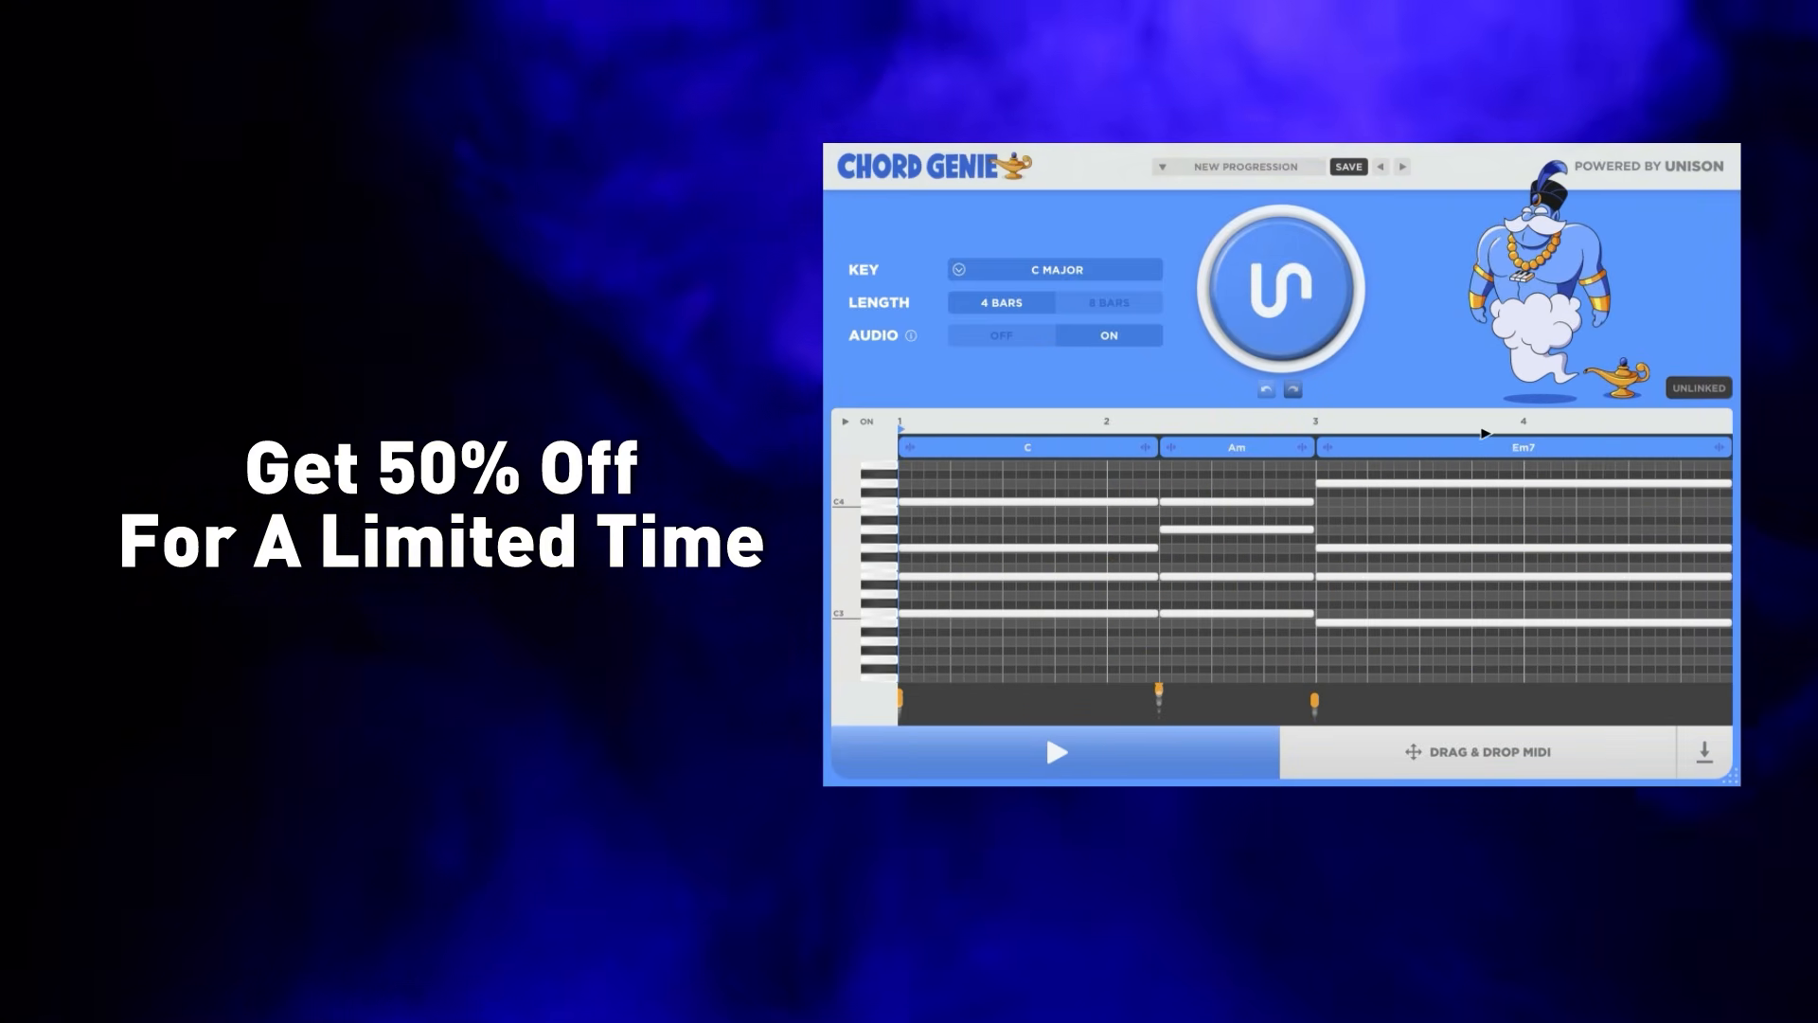
{"action": "left_click", "coordinate": [1504, 451]}
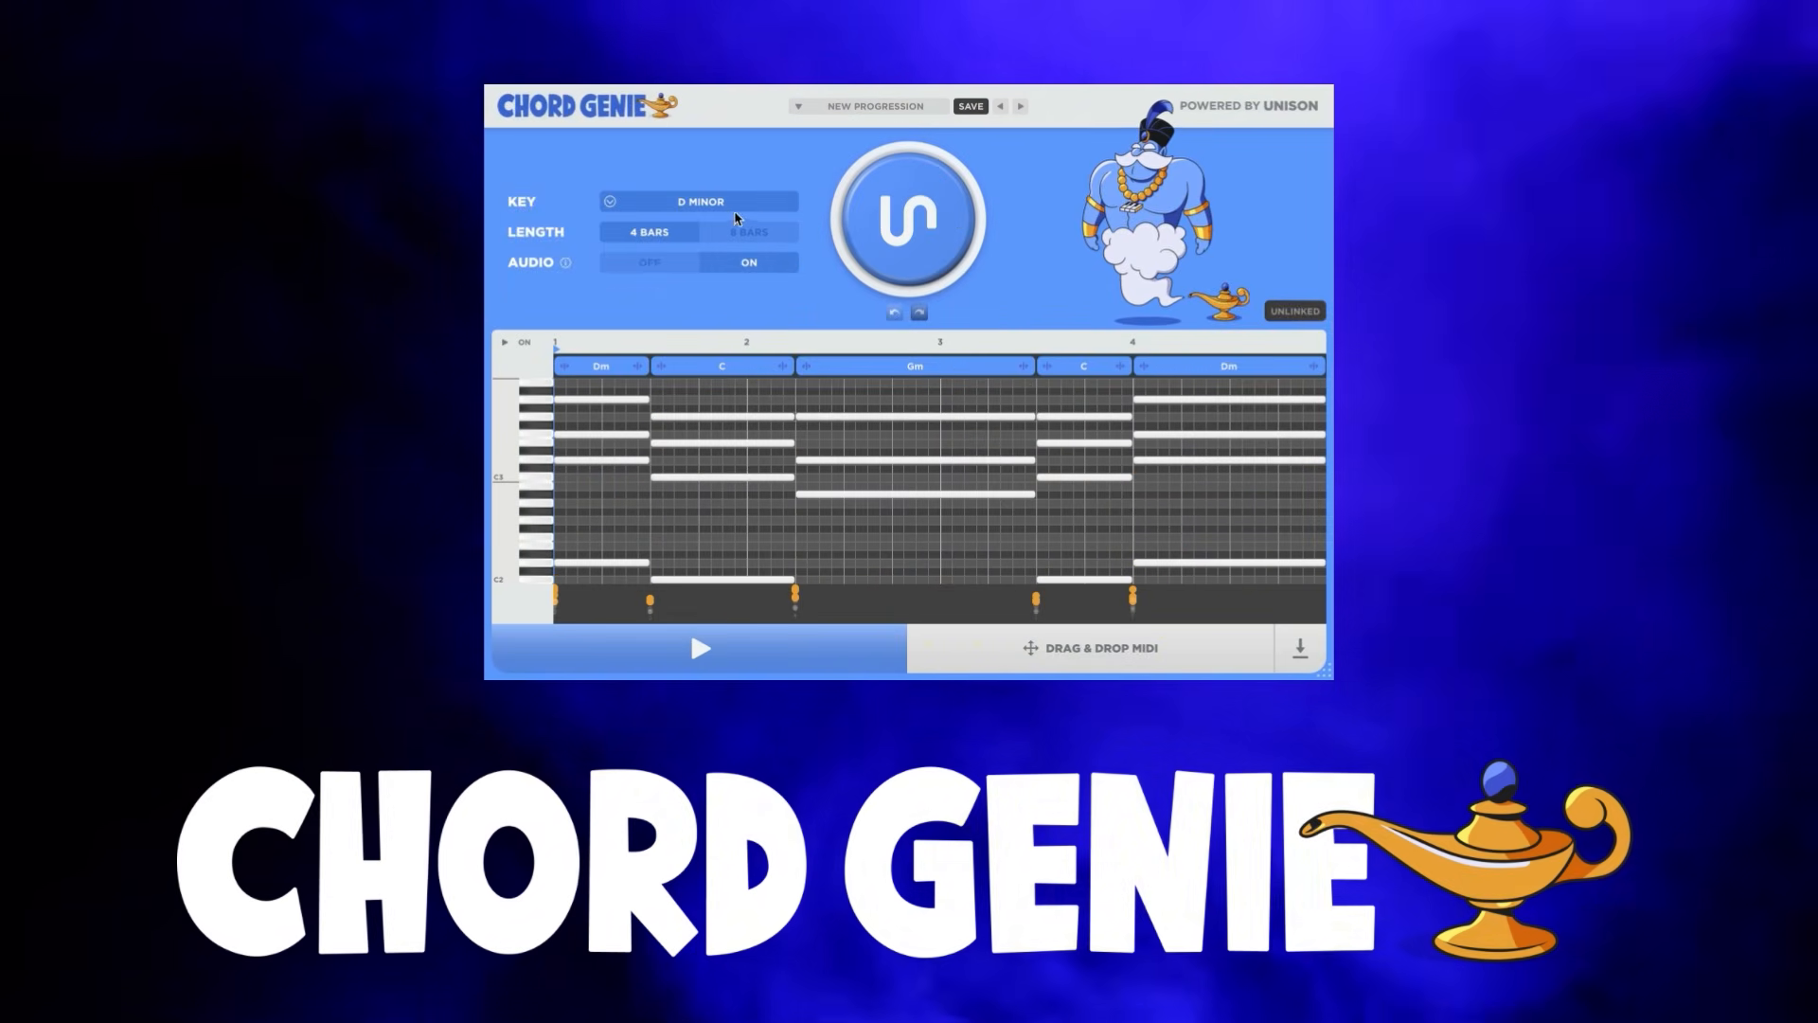
Step: Set the key of the generated 4-bar progression to C major
{"action": "left_click", "coordinate": [720, 202]}
{"action": "left_click", "coordinate": [907, 251]}
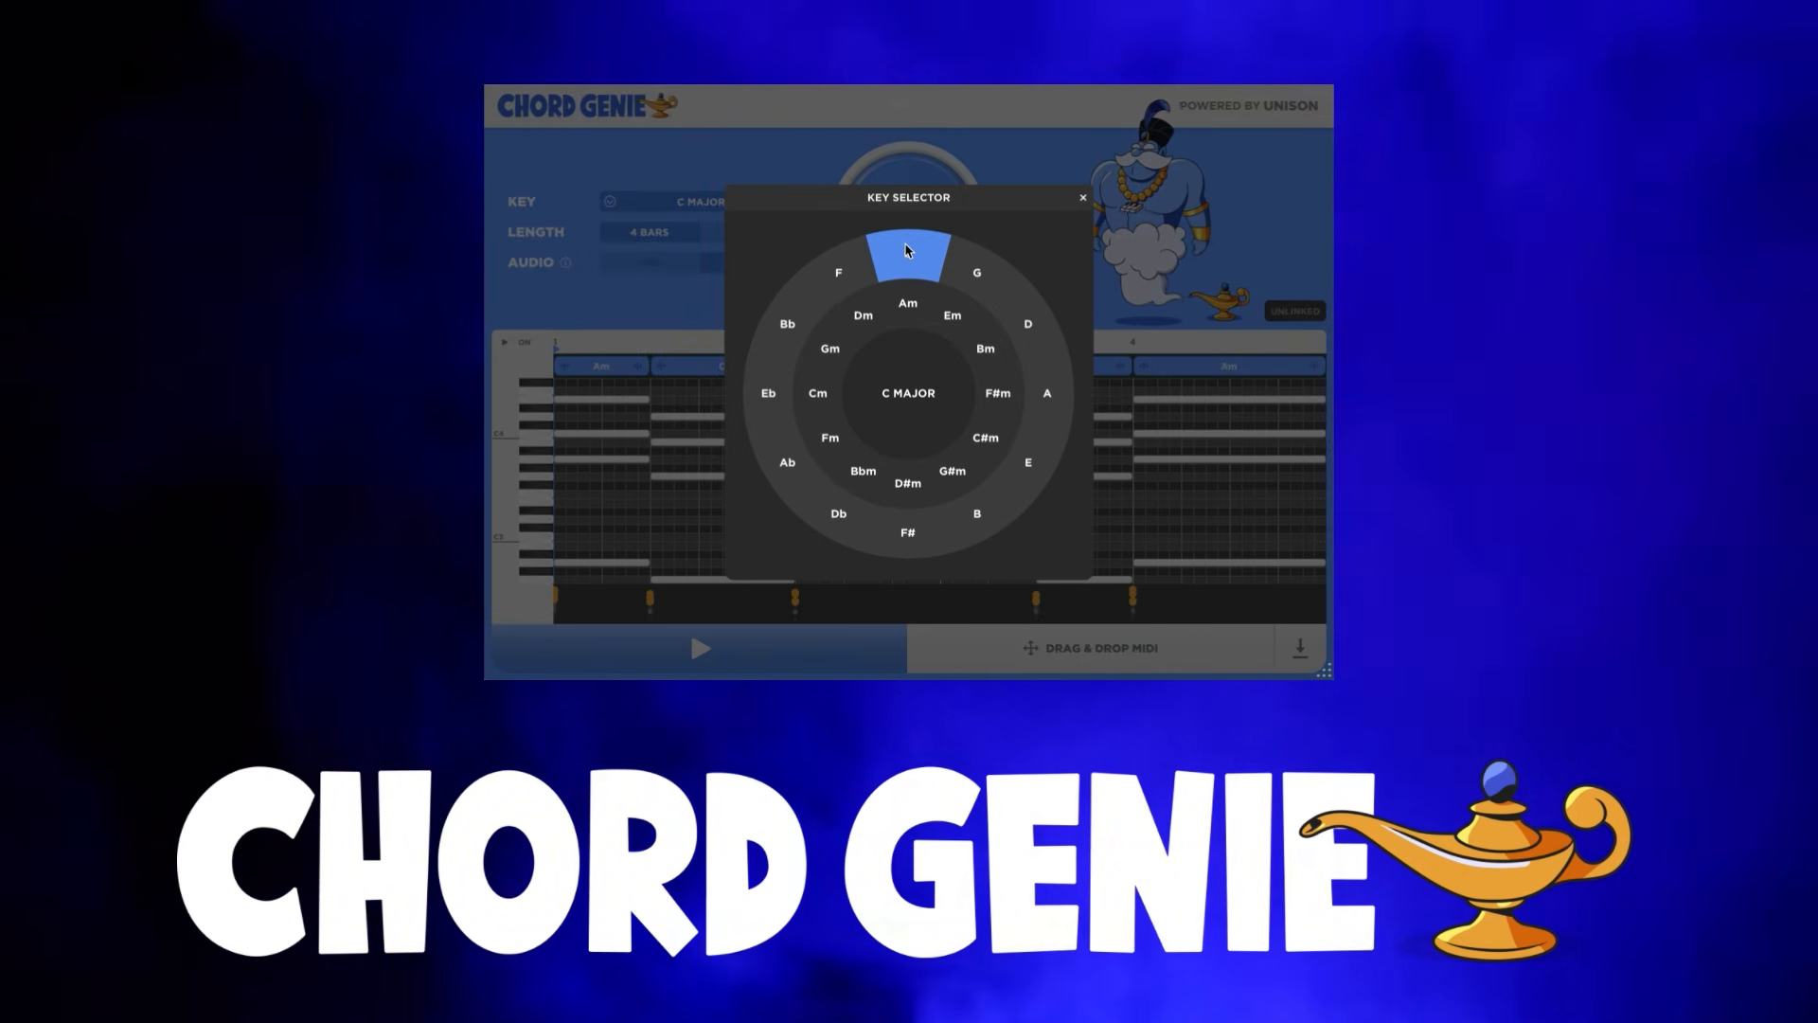
{"action": "left_click", "coordinate": [980, 171]}
Step: Generate fresh C major progressions and open the chord selector for the closing Em7 chord
{"action": "left_click", "coordinate": [959, 219]}
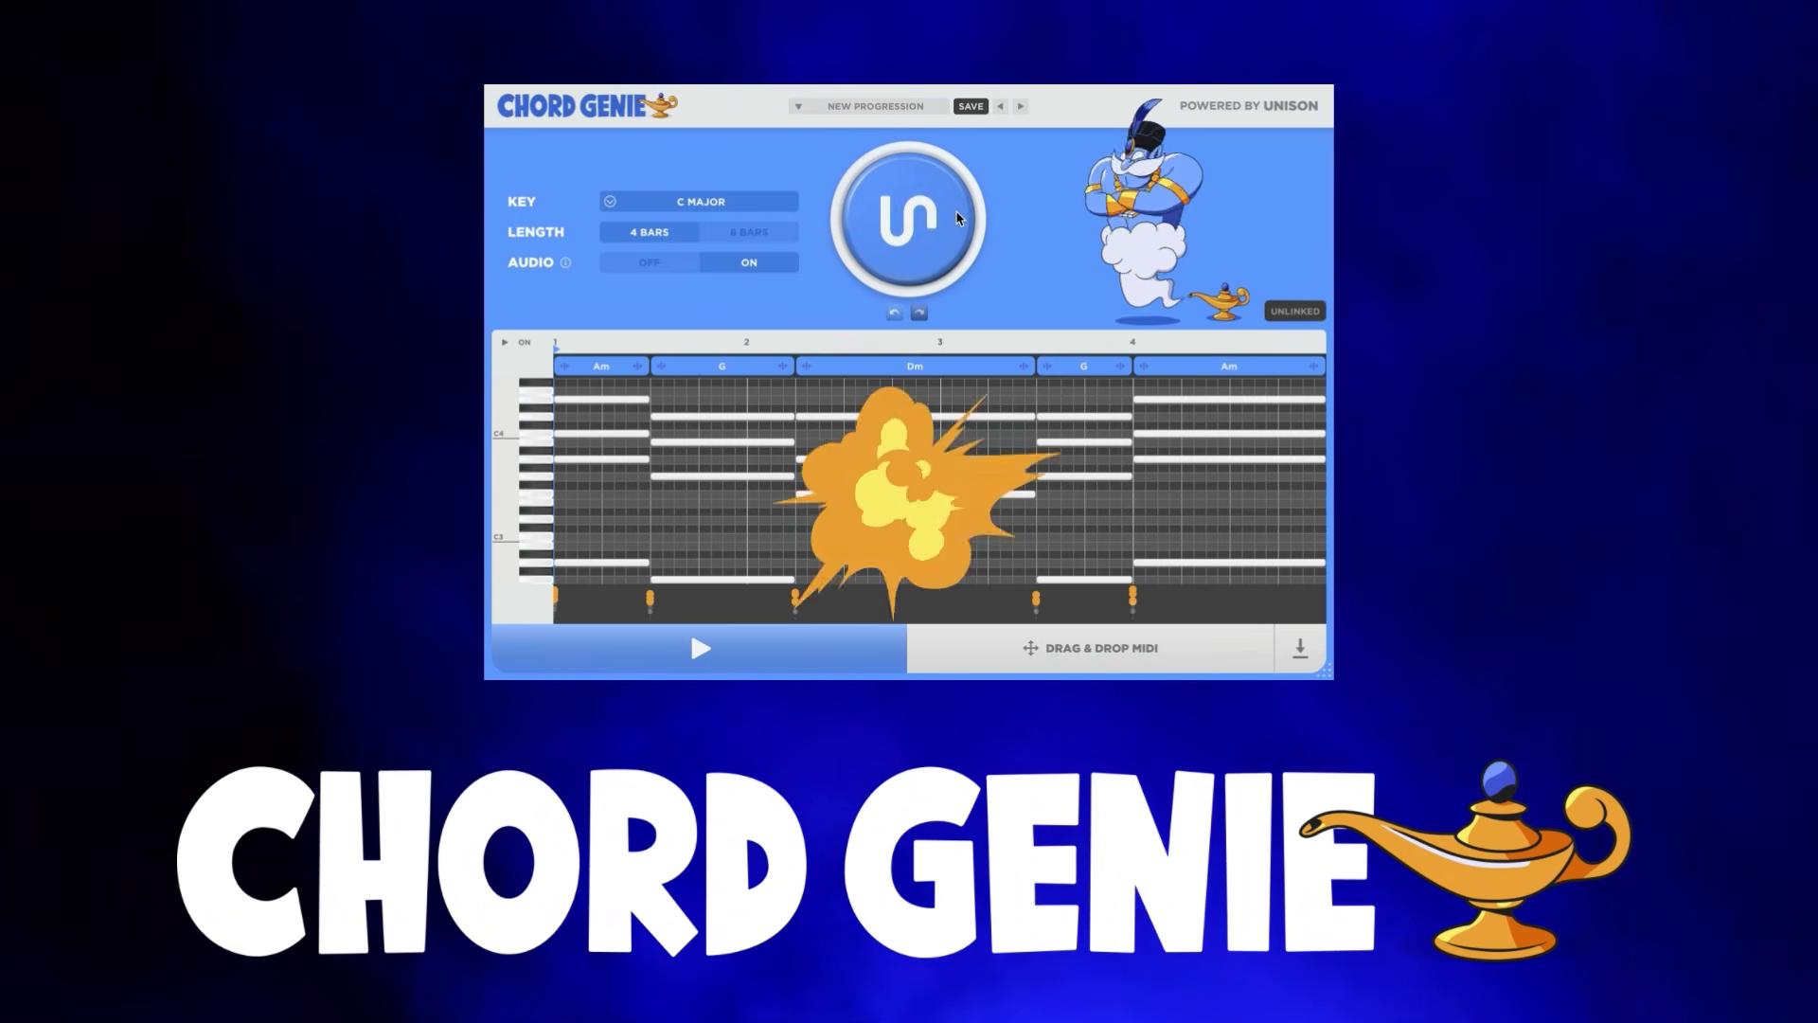
{"action": "left_click", "coordinate": [958, 218]}
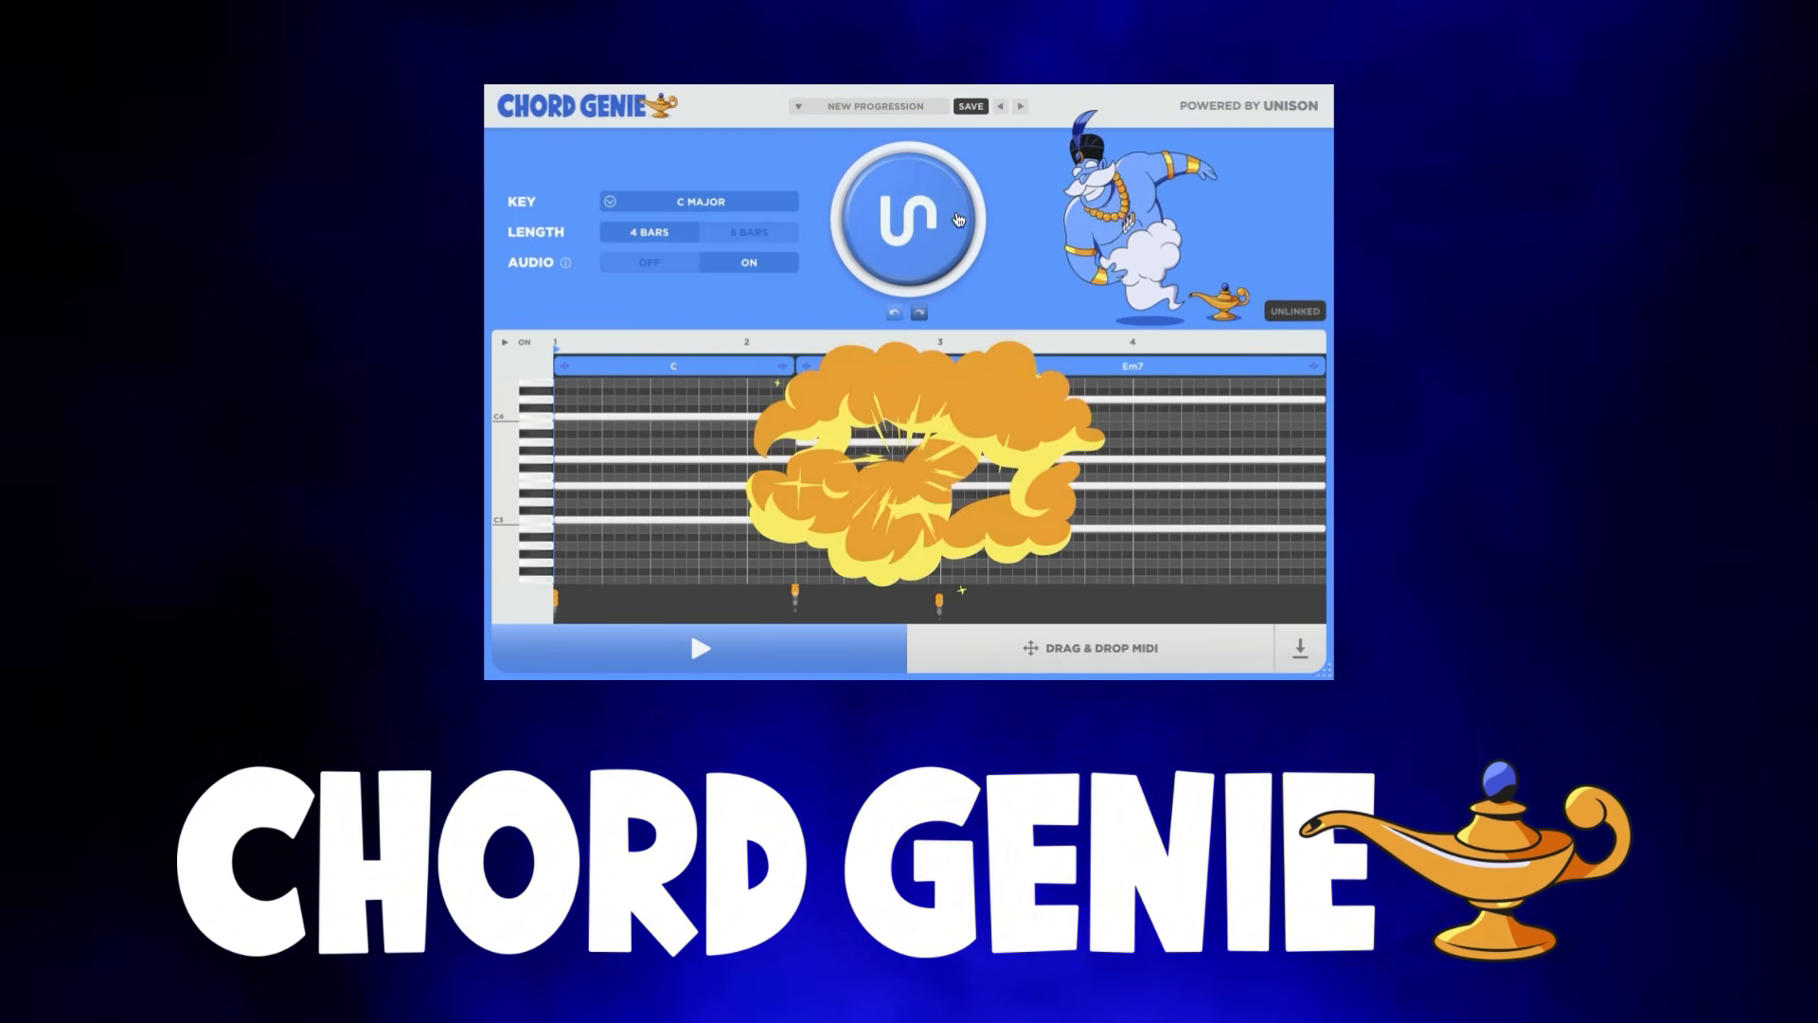
{"action": "left_click", "coordinate": [1114, 370]}
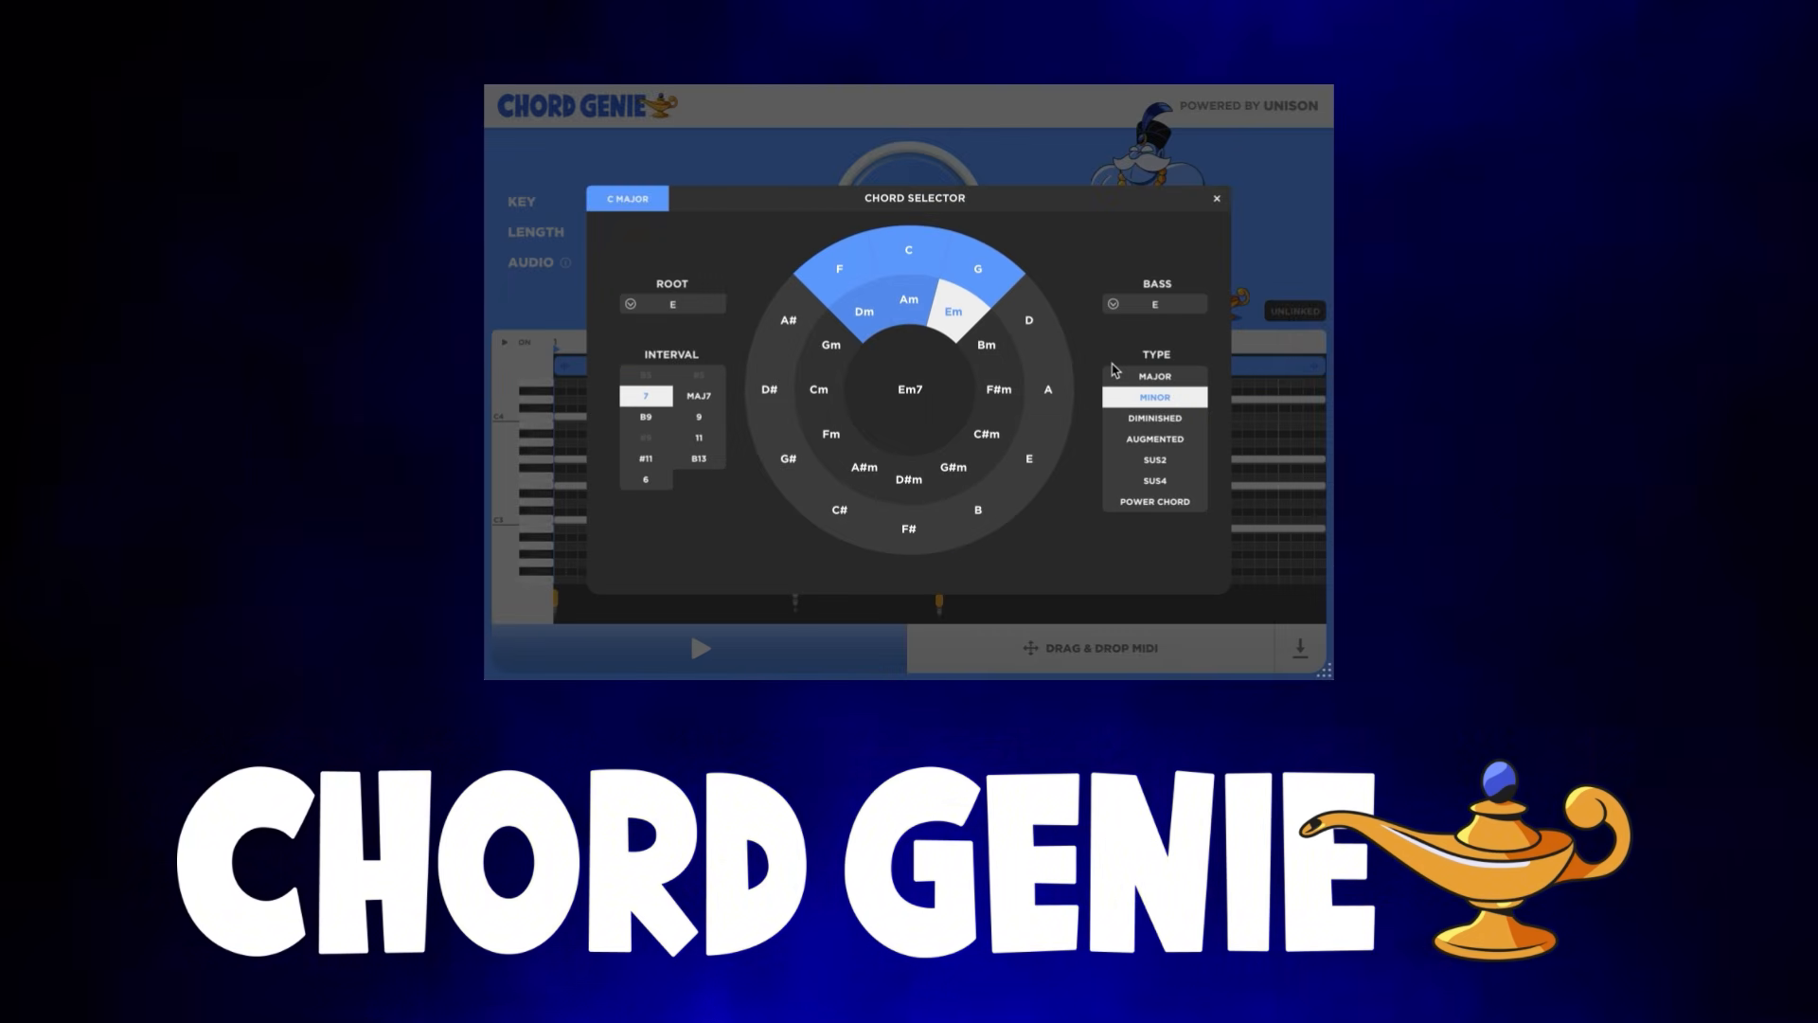